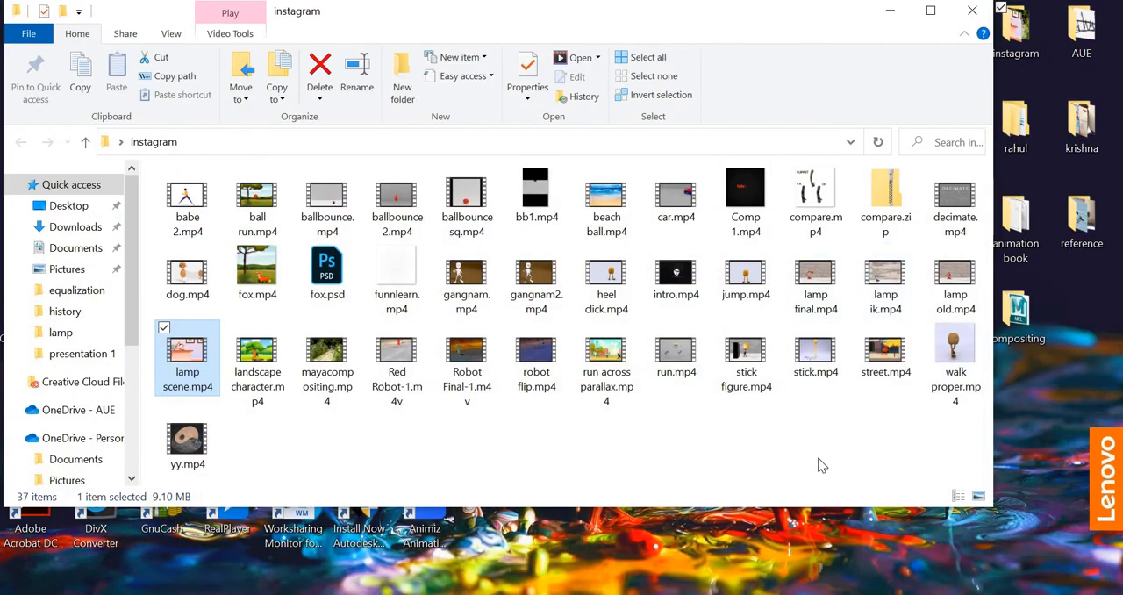
Minimize the instagram folder window and review the Lamp IK rigging video page and the Freepik table lamp results in Chrome
left_click(890, 10)
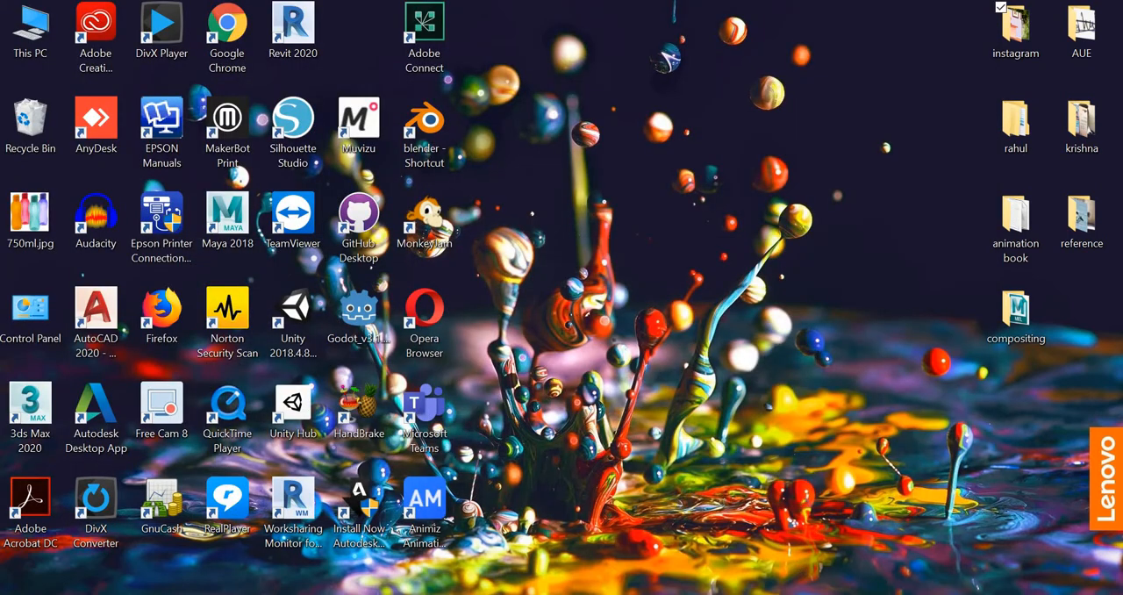
left_click(539, 593)
left_click(285, 24)
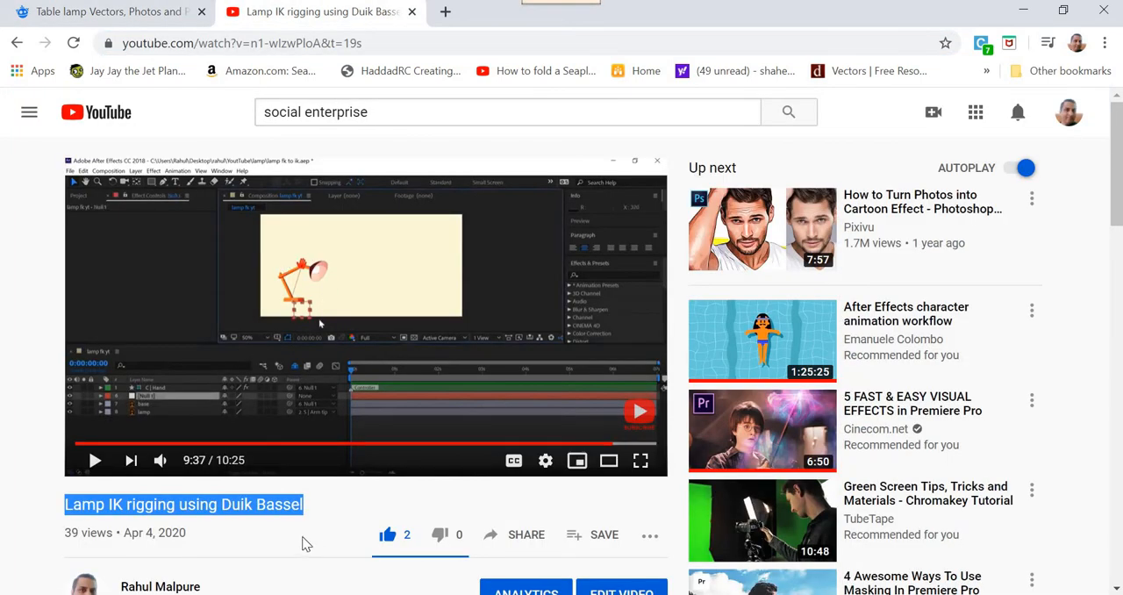
left_click(88, 510)
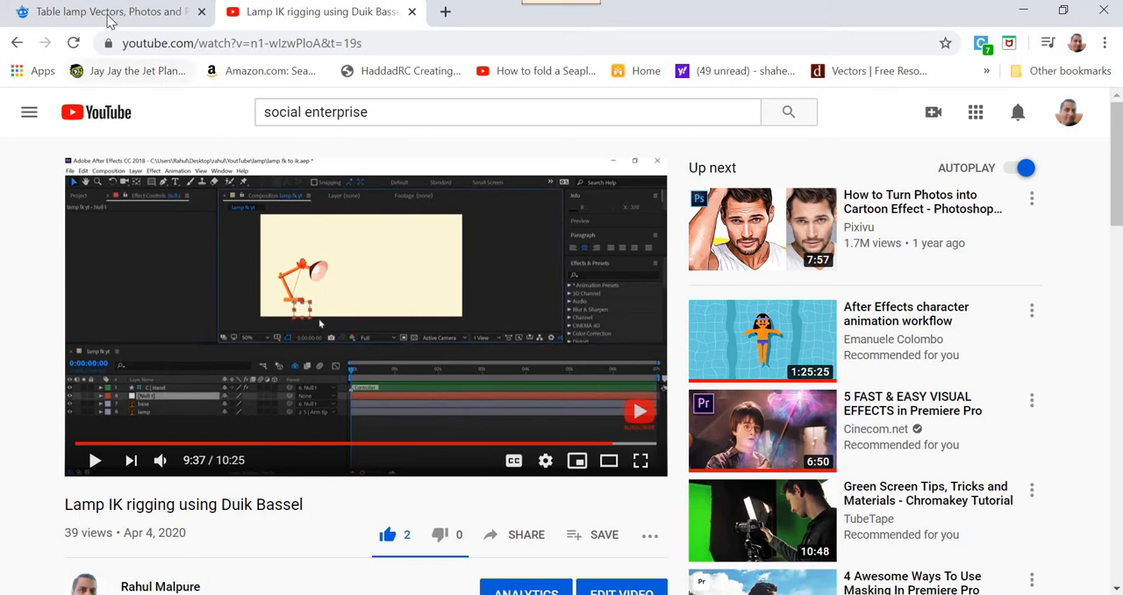
left_click(42, 12)
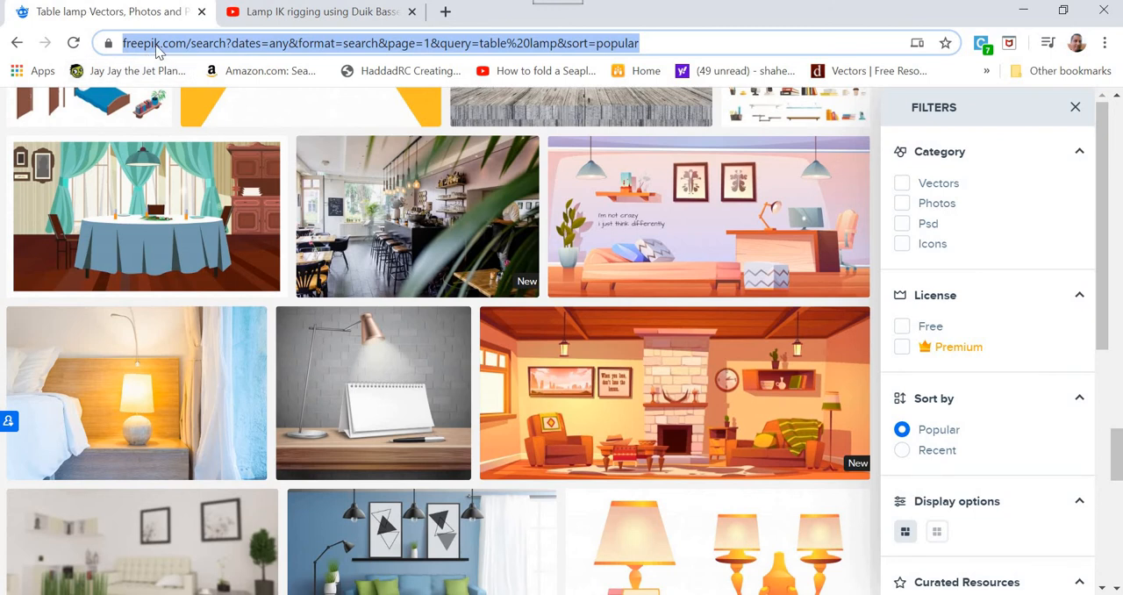
scroll(693, 297, "up", 1)
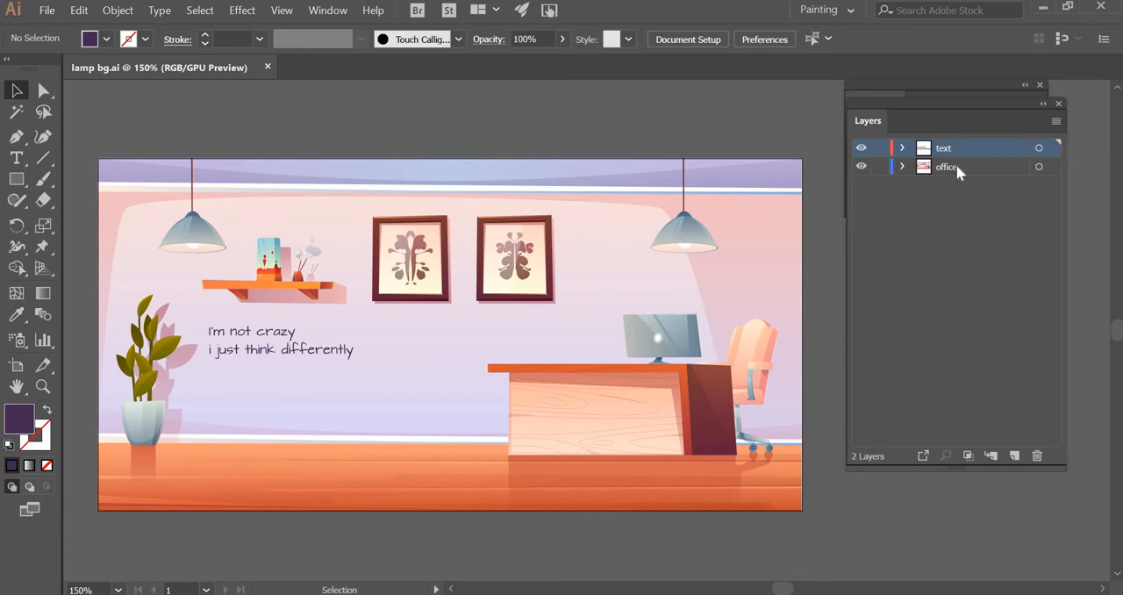
Toggle the text layer's visibility in Illustrator's lamp bg.ai and scrub through the lamp scene video for reference
left_click(978, 172)
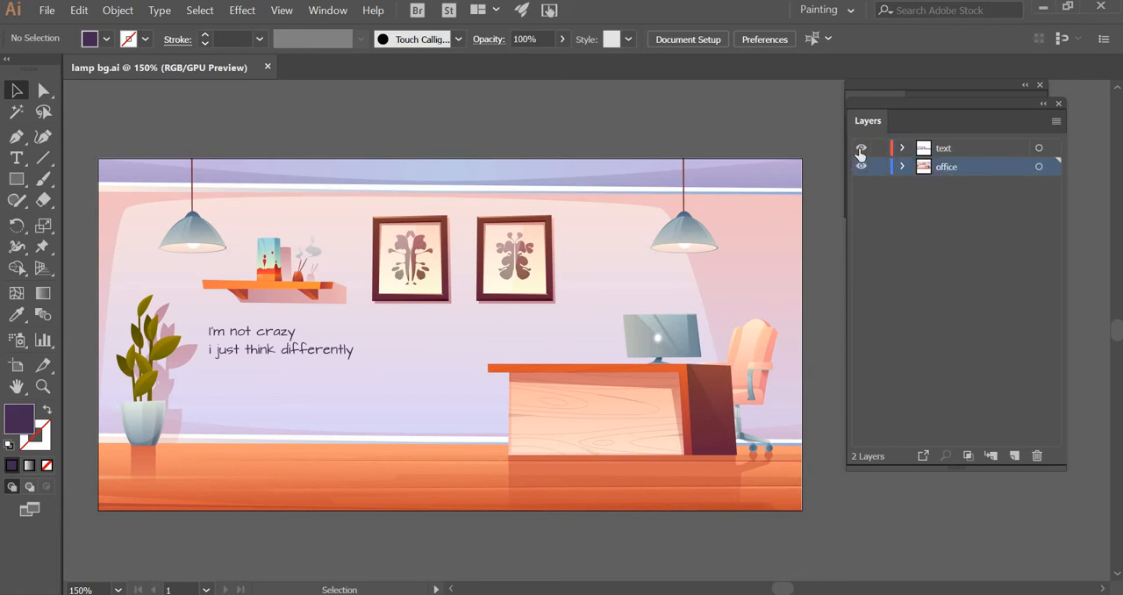
left_click(861, 149)
left_click(860, 148)
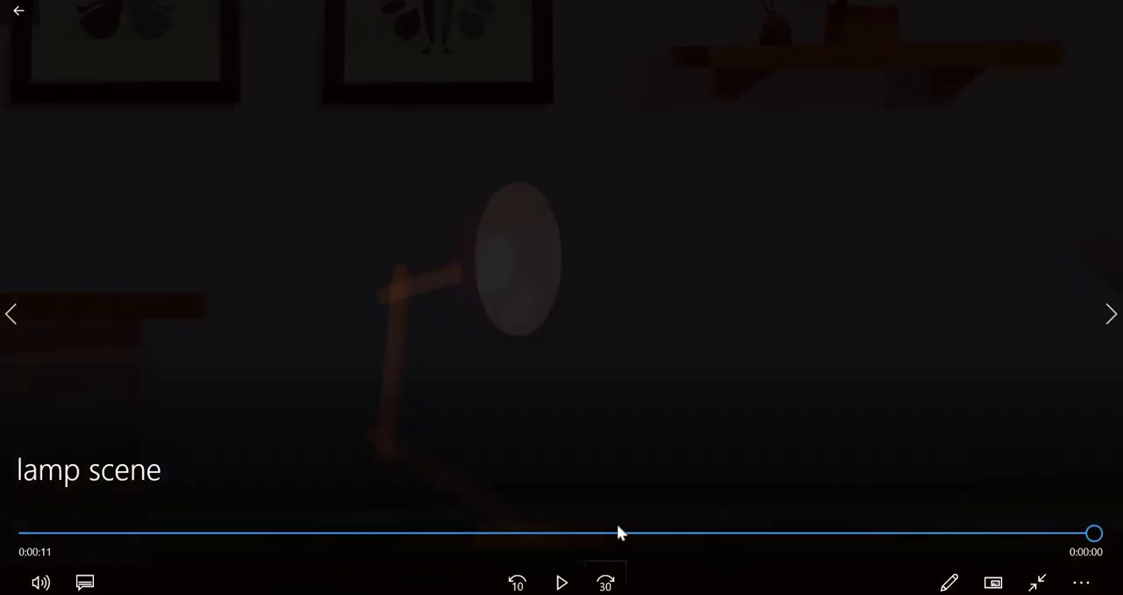
left_click_drag(617, 532, 251, 533)
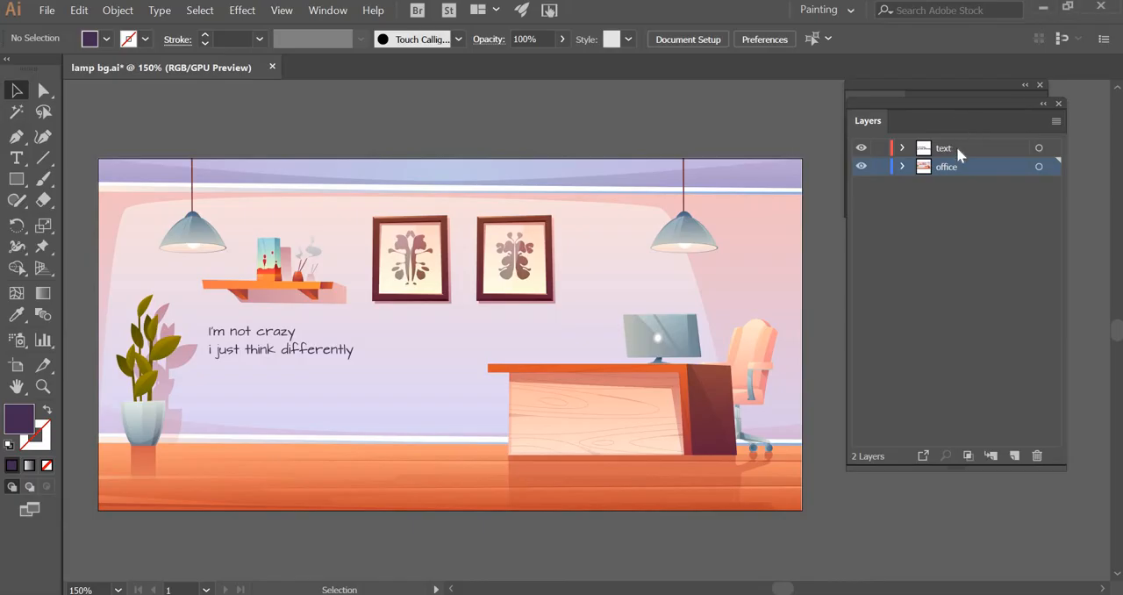
left_click(956, 147)
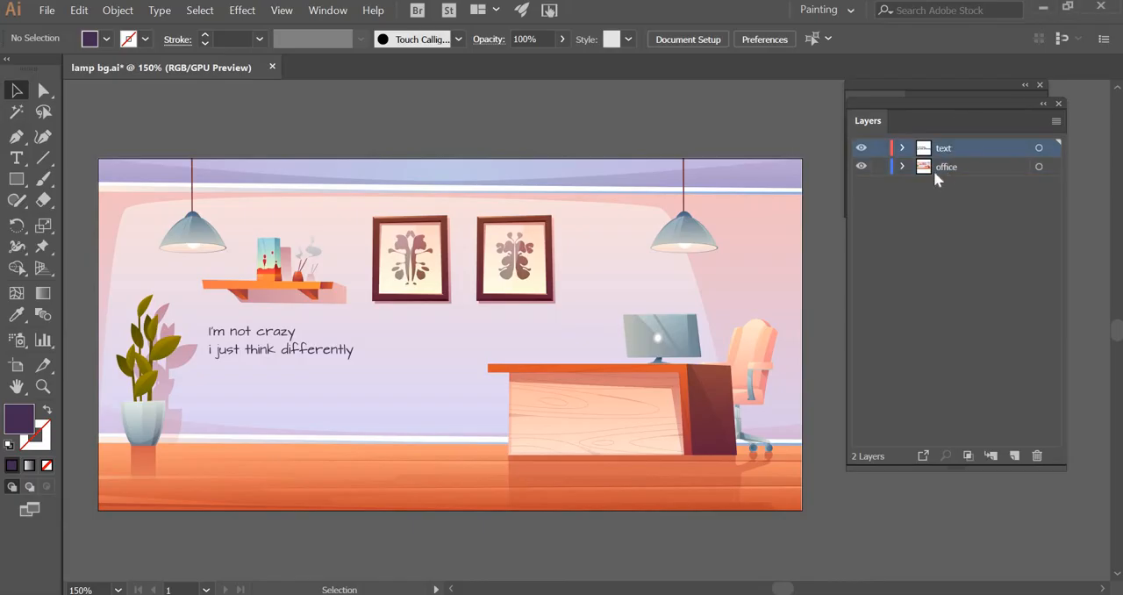
Expand the office layer and toggle the potted plant and the couch group off and on to inspect them
left_click(903, 167)
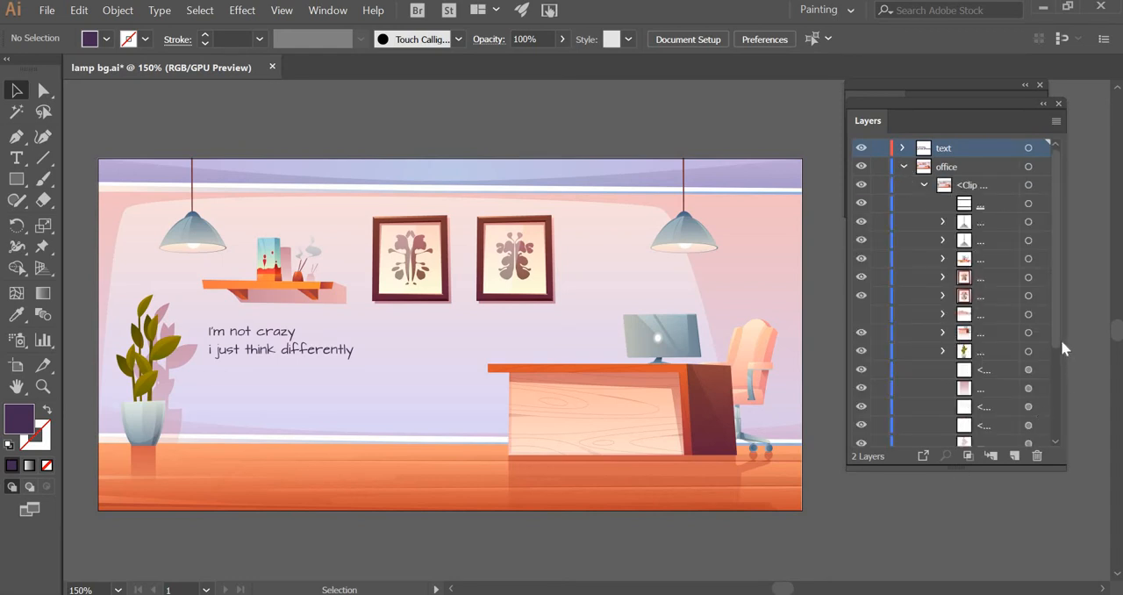
left_click(861, 351)
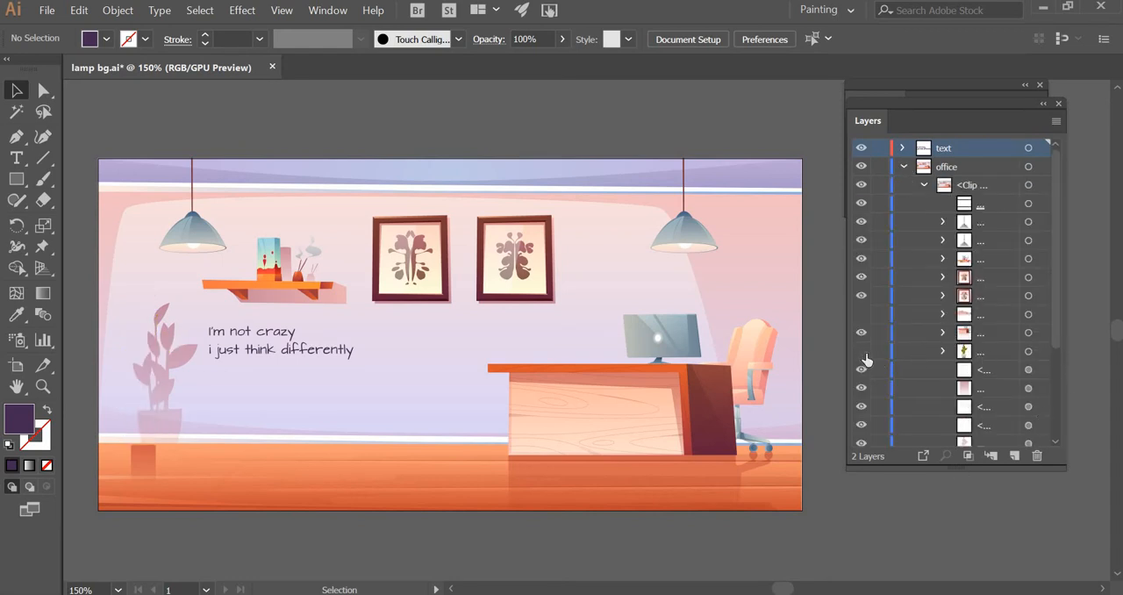
left_click(861, 351)
left_click(863, 352)
left_click(862, 352)
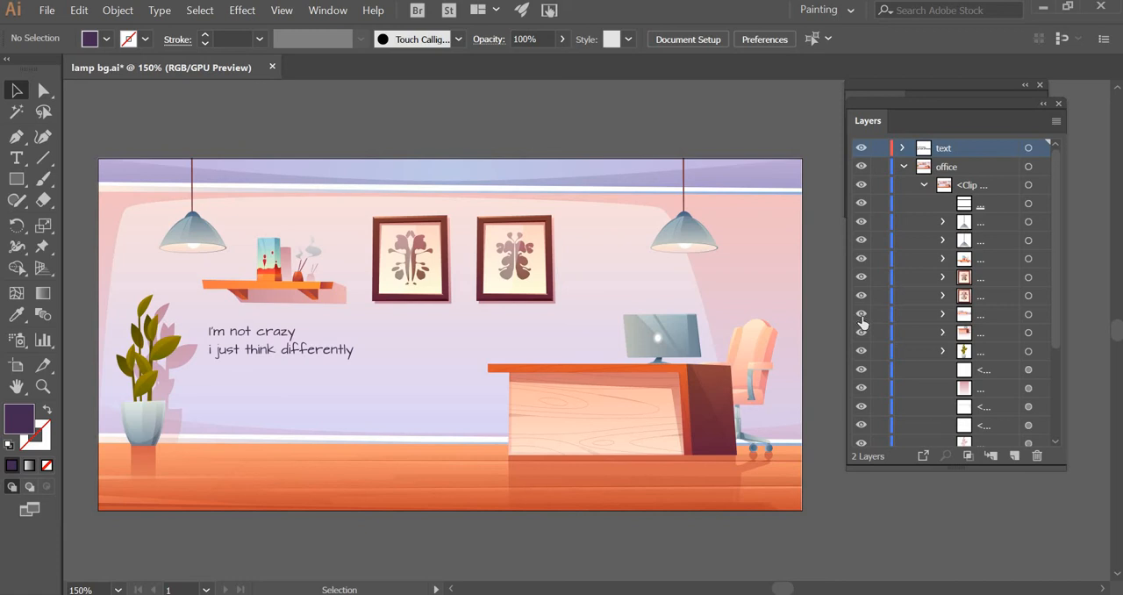
left_click(861, 318)
left_click(862, 318)
left_click(862, 318)
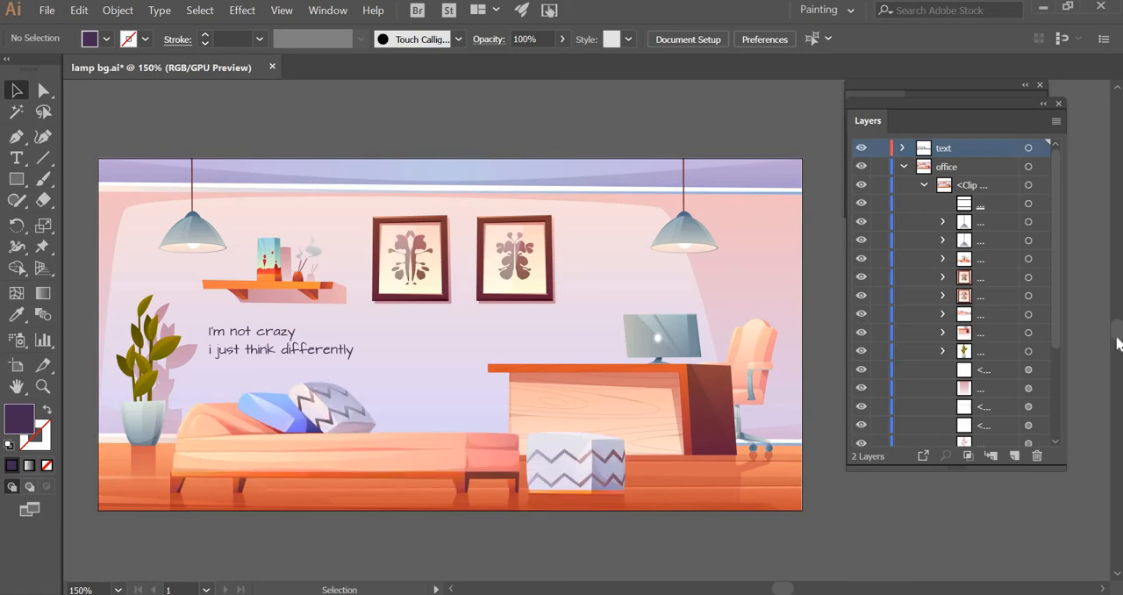
left_click(862, 319)
Look through the remaining office sublayers, collapse the office layer and check the two top-level layers
left_click(1057, 435)
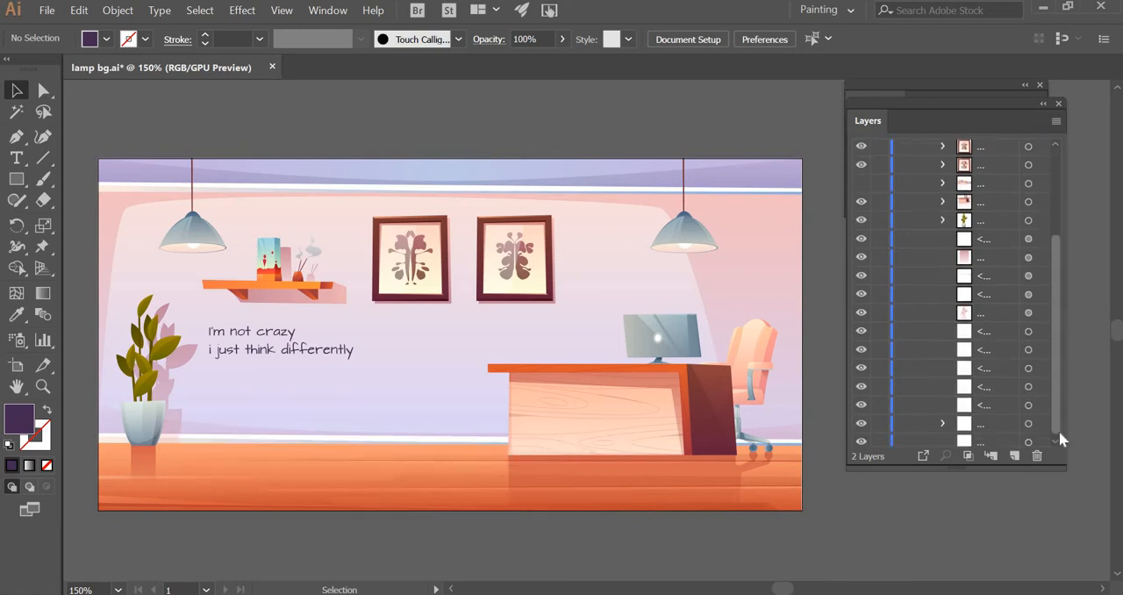
left_click_drag(1056, 263, 1057, 169)
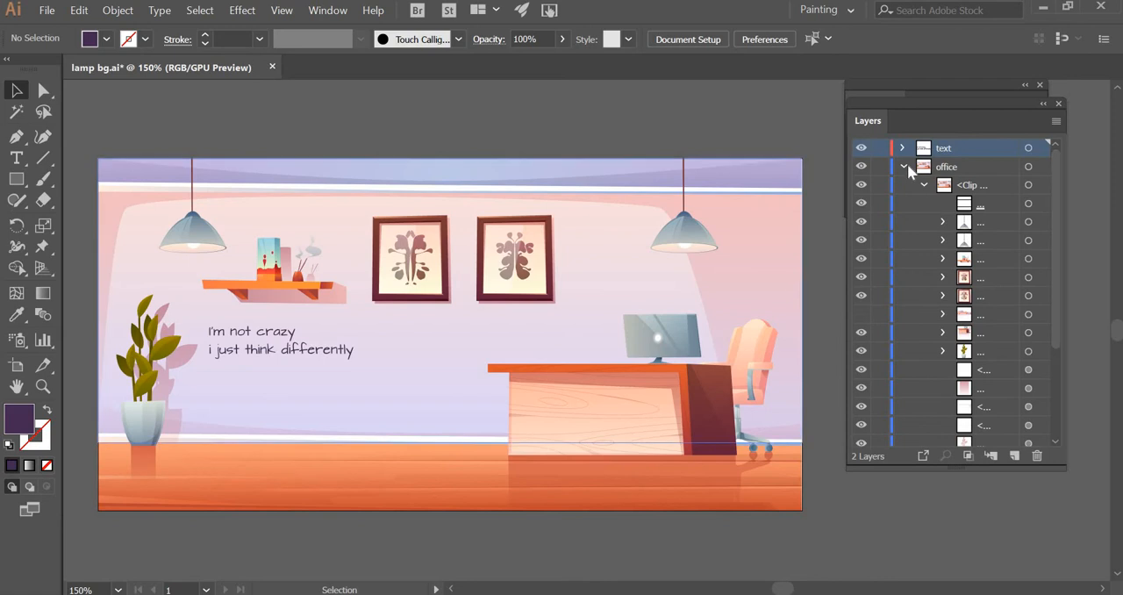
left_click(907, 167)
left_click(959, 166)
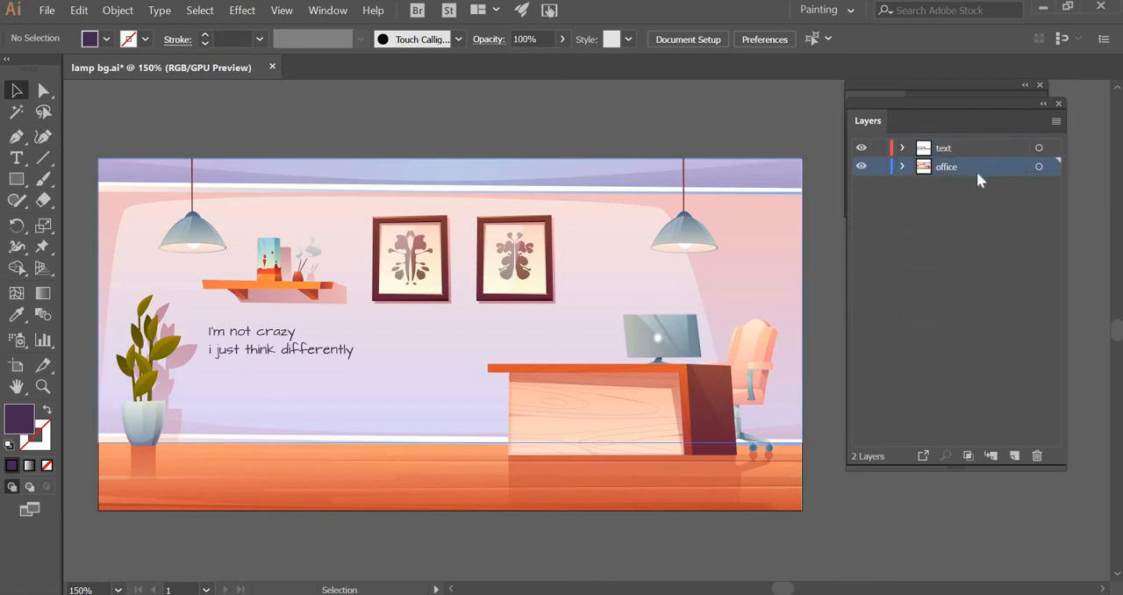
left_click(953, 149)
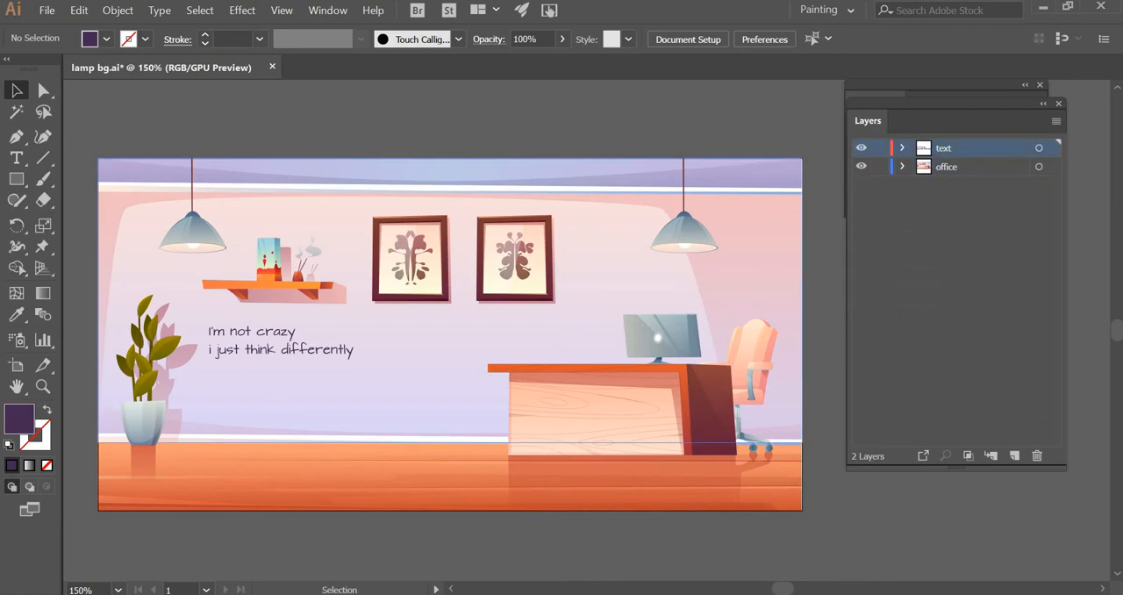
Switch to After Effects, close the lamp youtube project to leave an empty one, and enlarge the upper panels
mouse_move(775, 594)
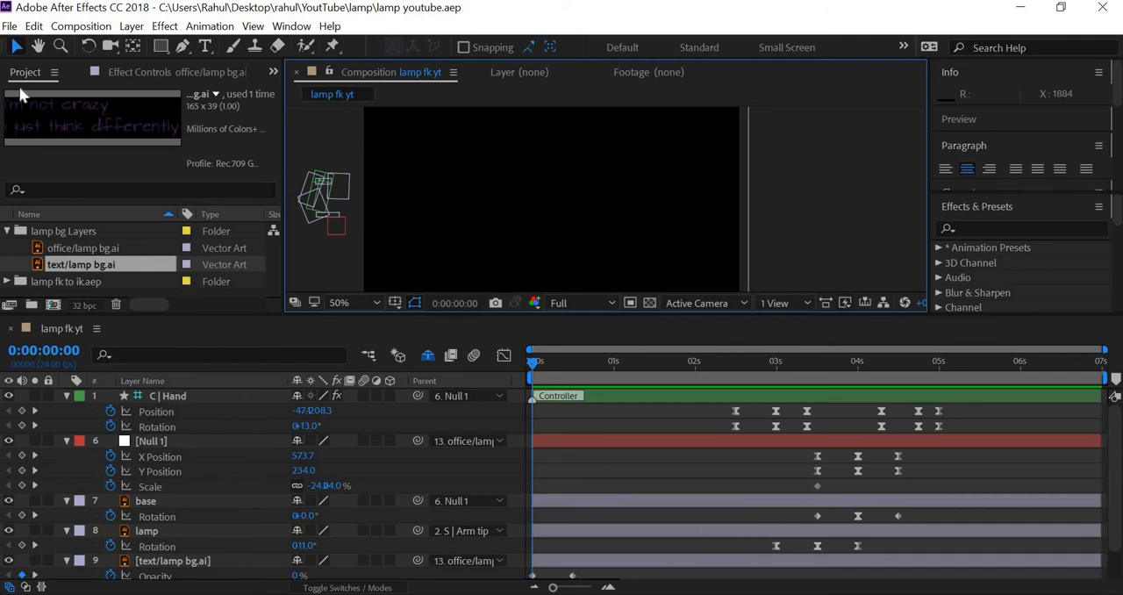
left_click(10, 26)
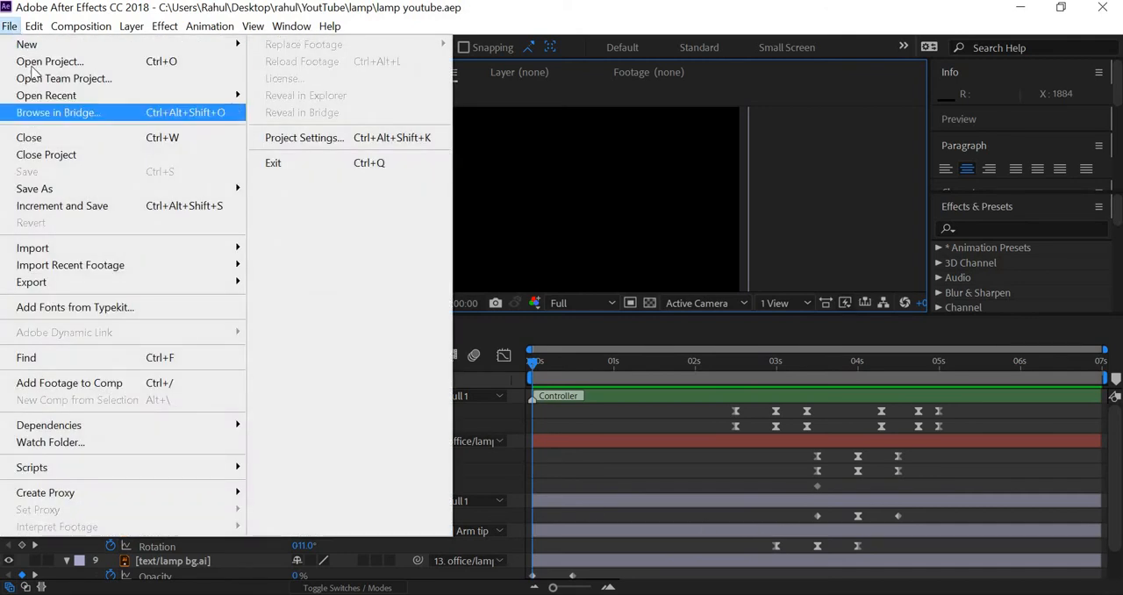
left_click(32, 65)
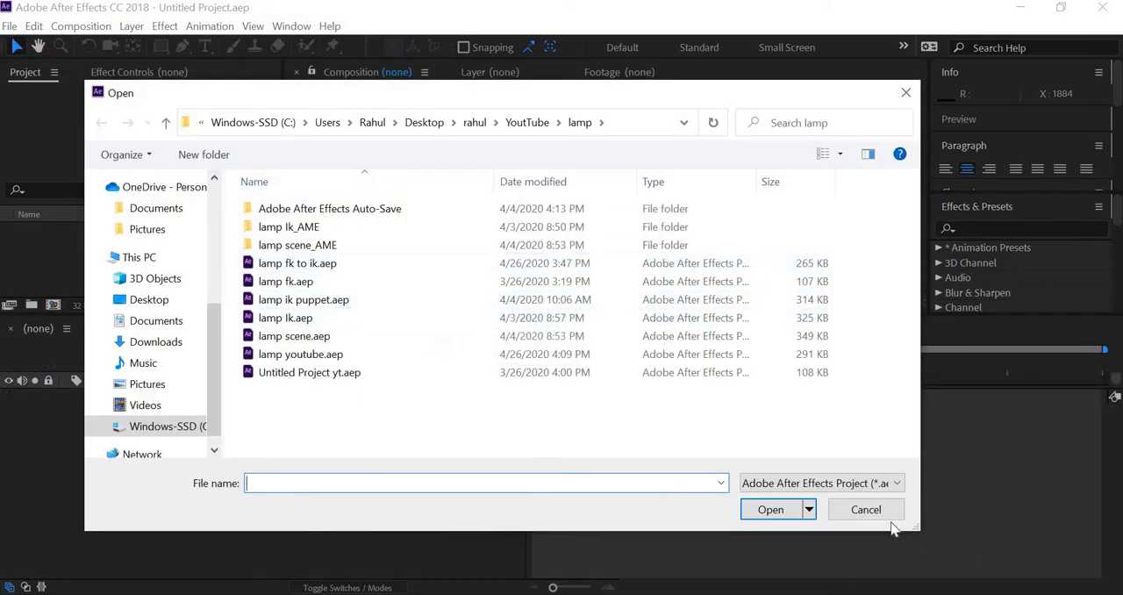
left_click(891, 518)
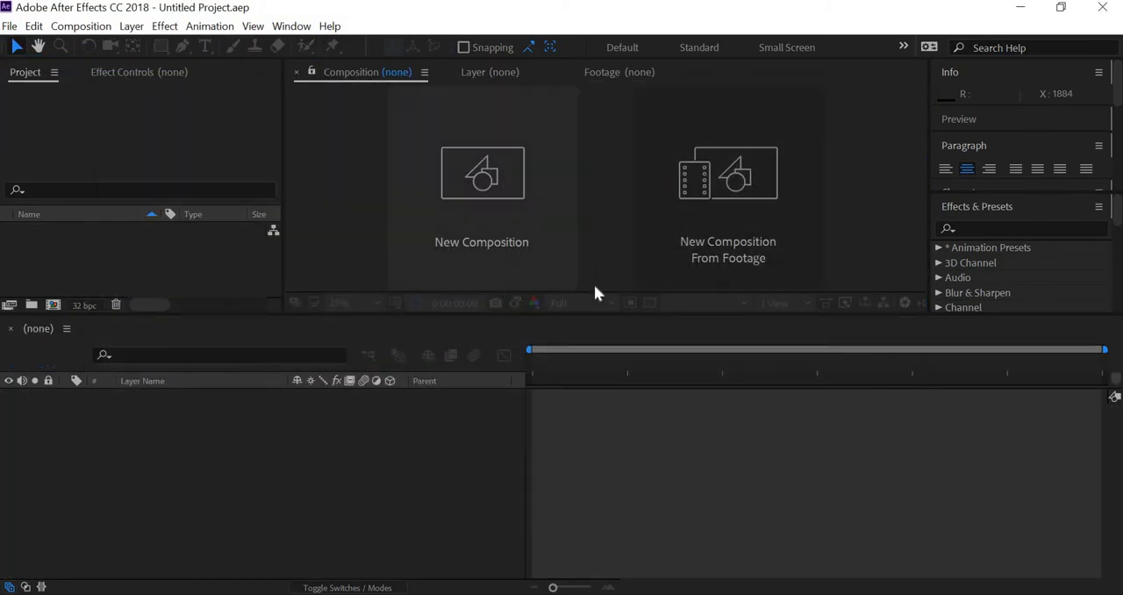
left_click_drag(573, 312, 567, 382)
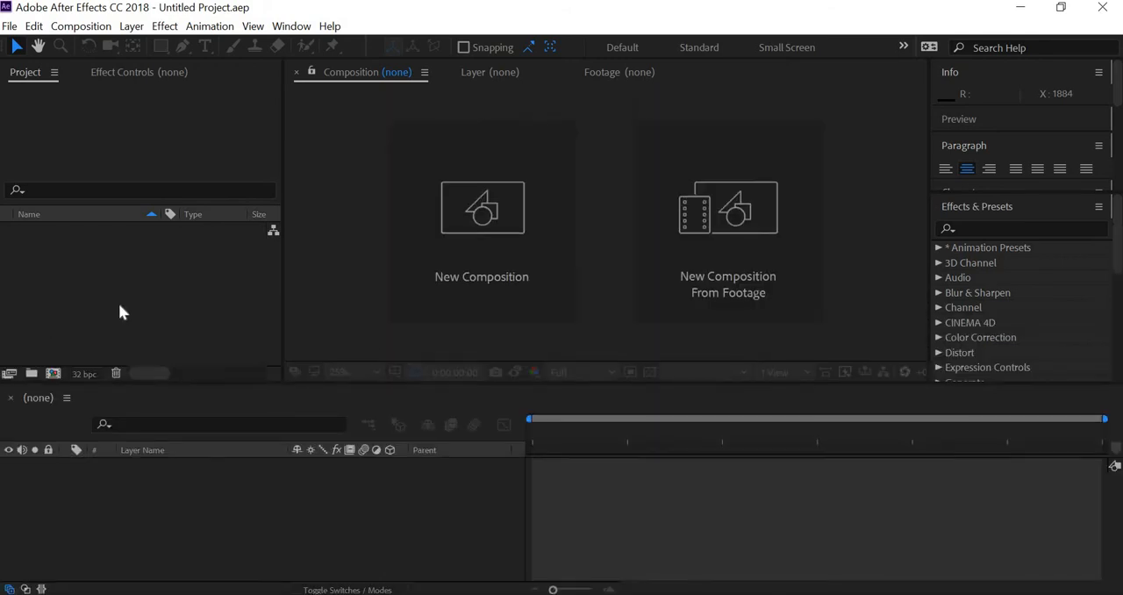
Import lamp fk to ik.aep from the lamp folder as a project
right_click(106, 260)
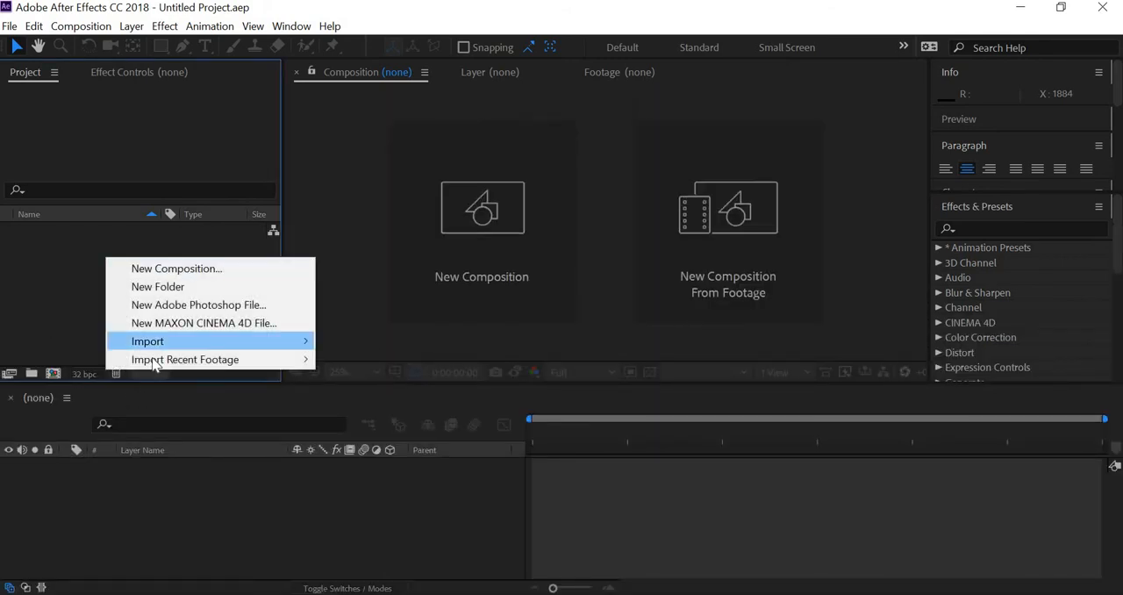
mouse_move(263, 341)
left_click(425, 342)
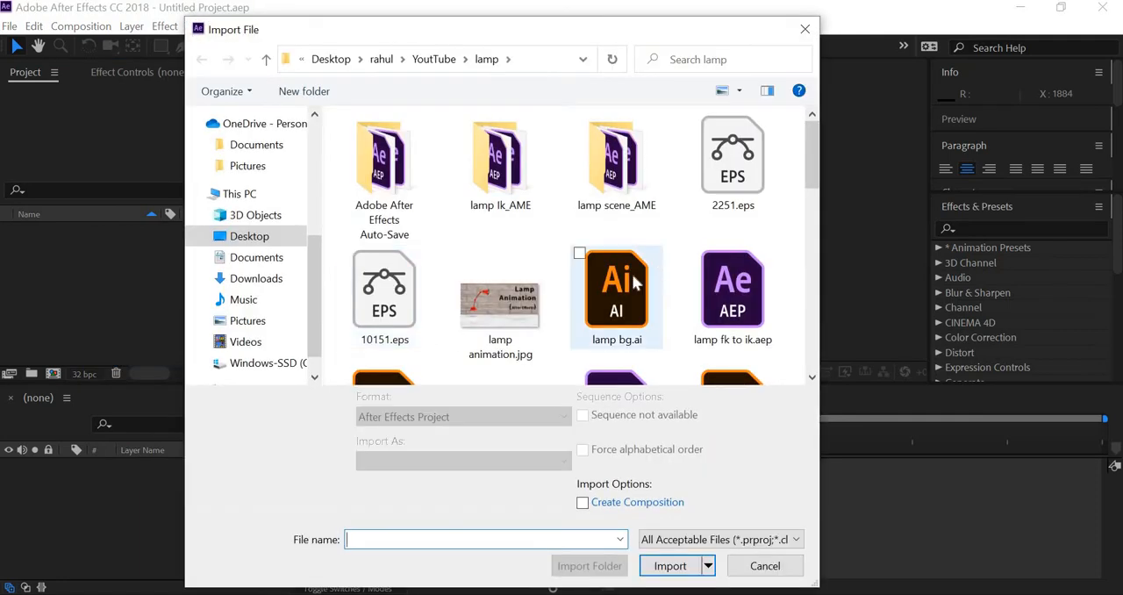
scroll(633, 279, "down", 1)
scroll(633, 281, "down", 1)
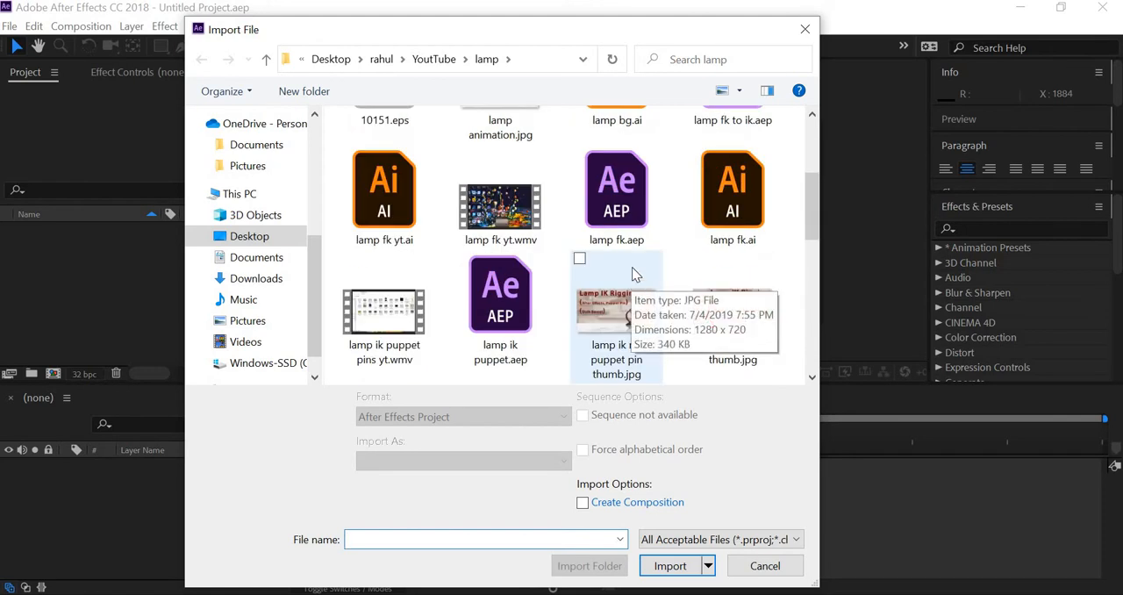
scroll(631, 267, "up", 1)
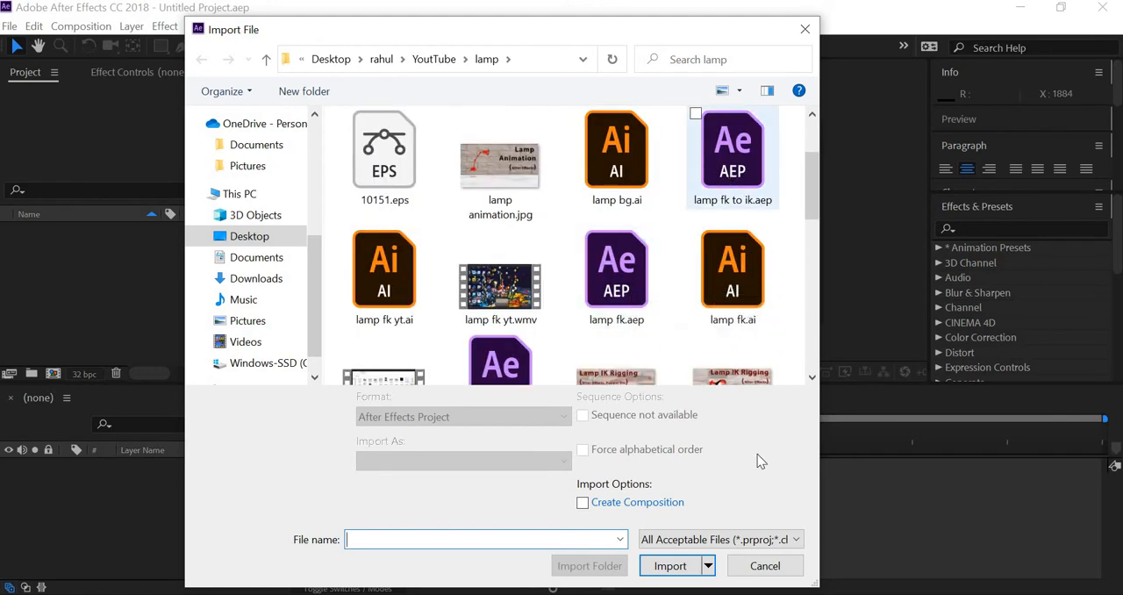
left_click(752, 161)
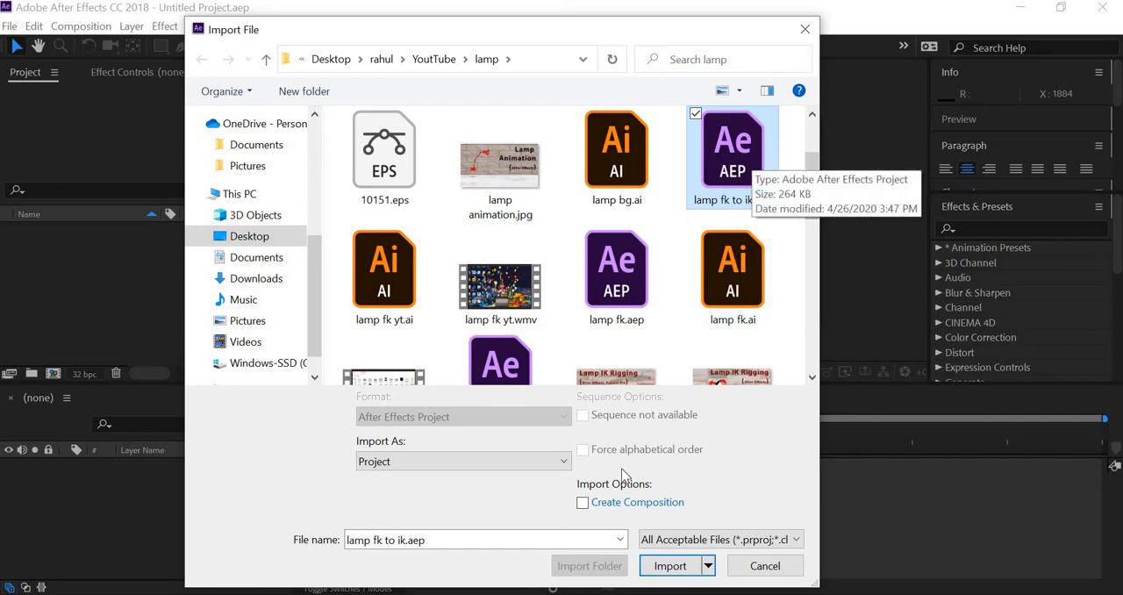
left_click(670, 566)
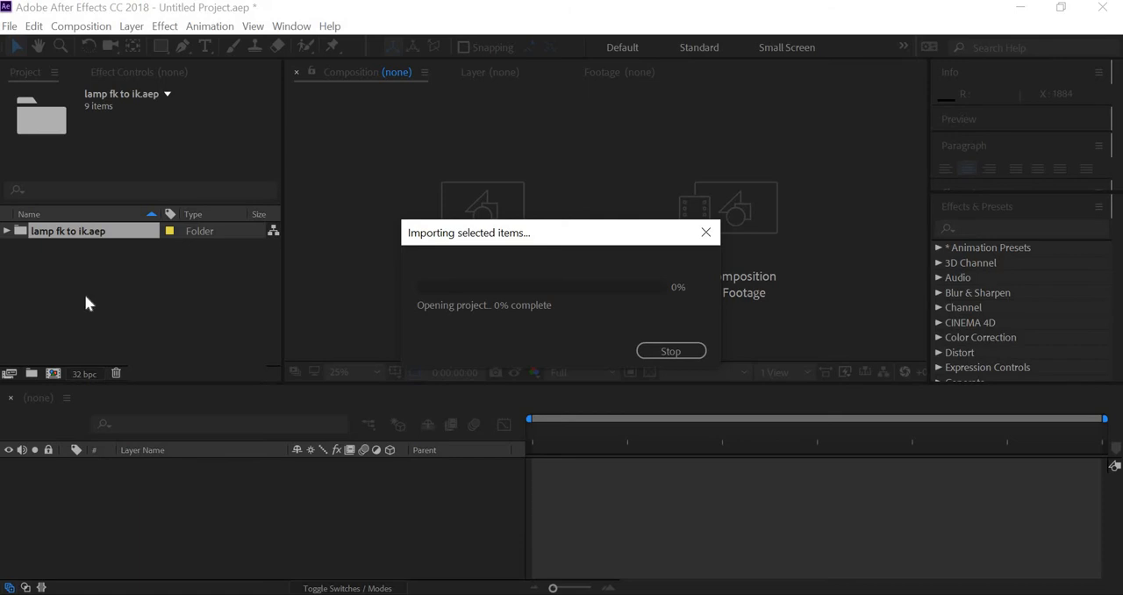
Expand the imported lamp fk to ik.aep folder and open its lamp fk yt composition
left_click(6, 232)
left_click(66, 249)
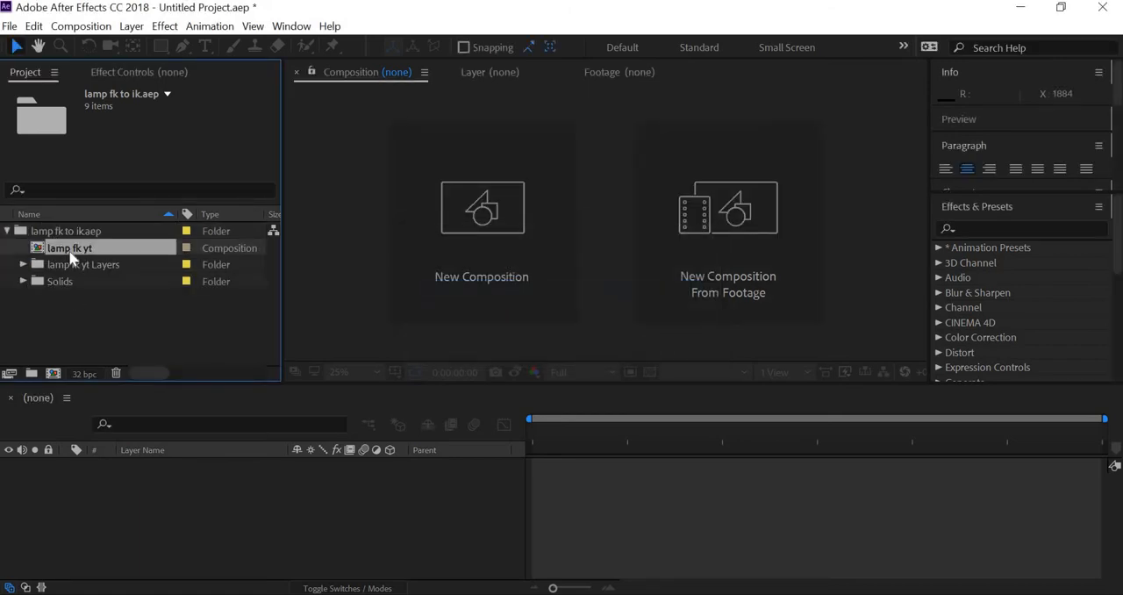
left_click_drag(178, 451, 178, 470)
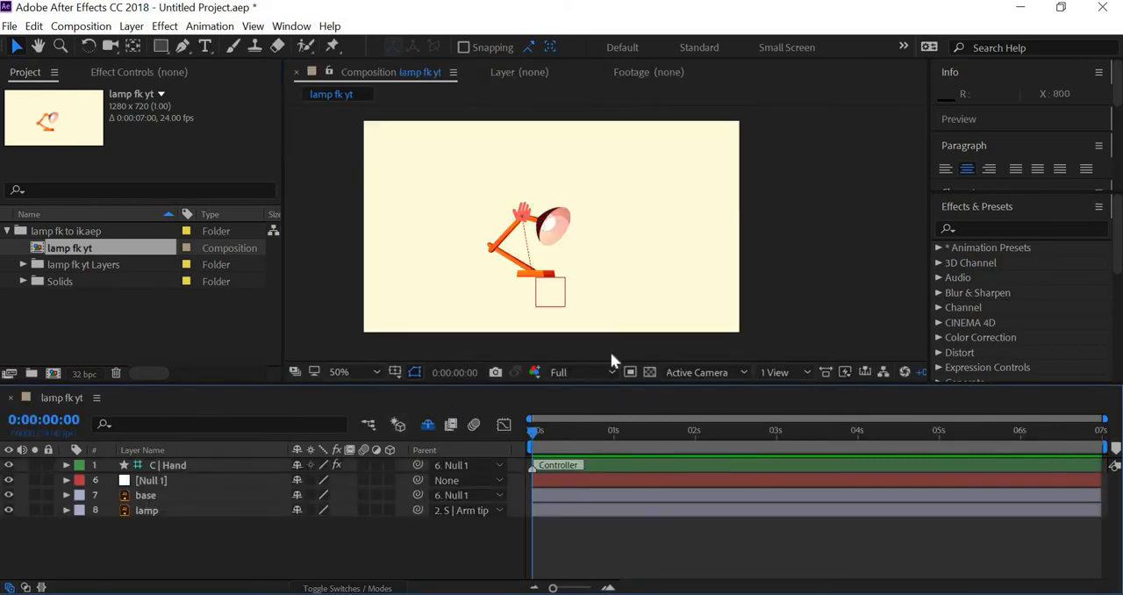
Test the lamp rig by moving Null 1 slightly up and right and raising the C | Hand controller, then deselect it
left_click(166, 467)
left_click(161, 482)
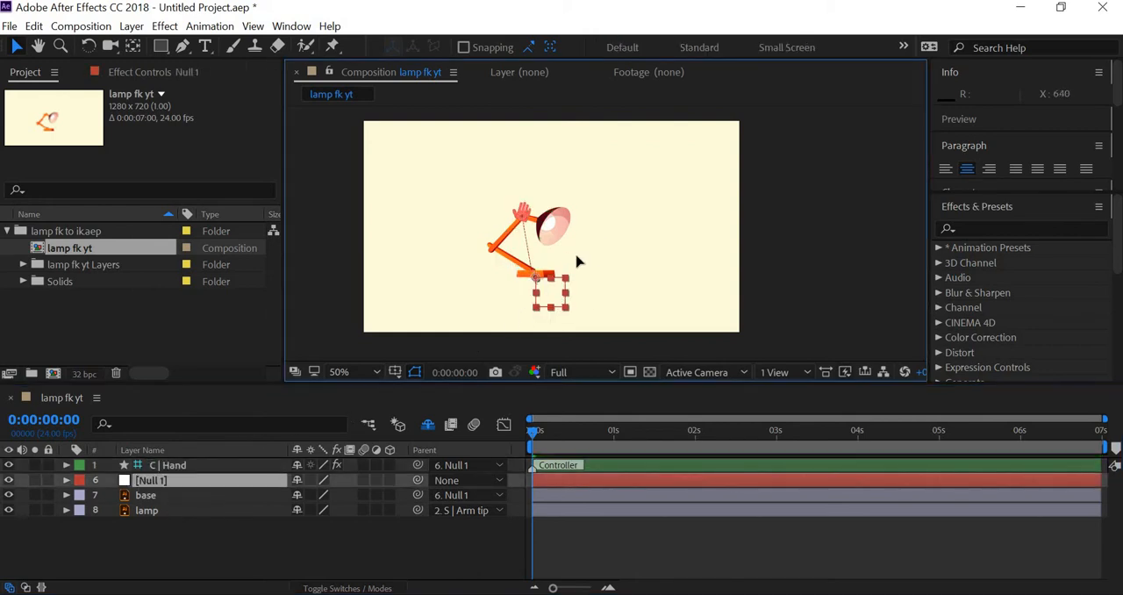
left_click_drag(578, 261, 556, 287)
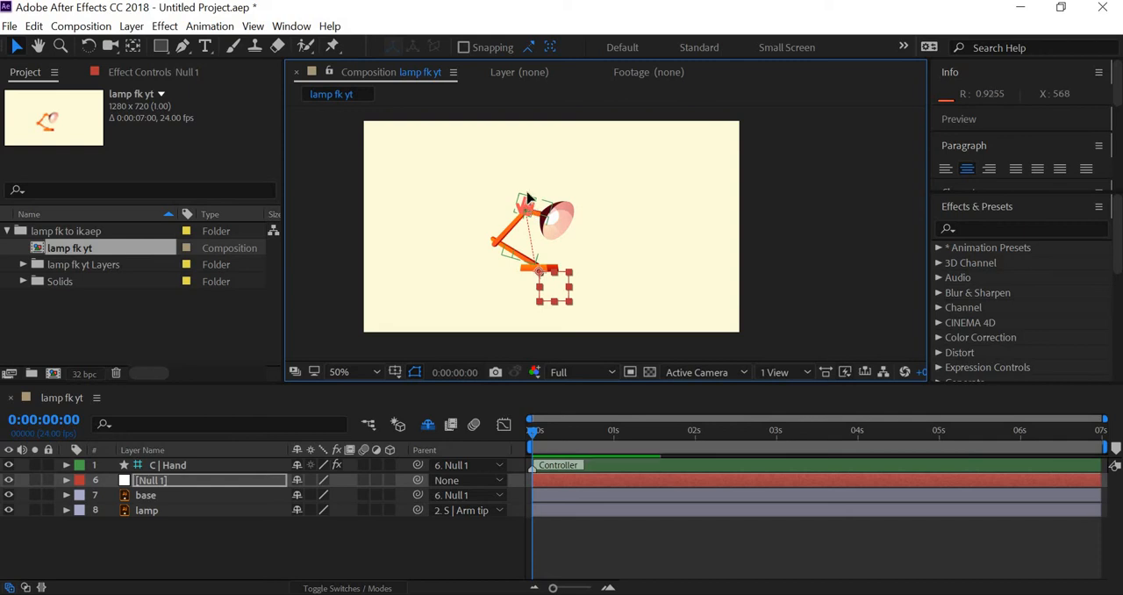
mouse_move(527, 199)
left_mouse_down()
mouse_move(565, 175)
mouse_move(536, 160)
mouse_move(556, 181)
mouse_move(549, 193)
mouse_move(566, 180)
mouse_move(556, 188)
left_mouse_up()
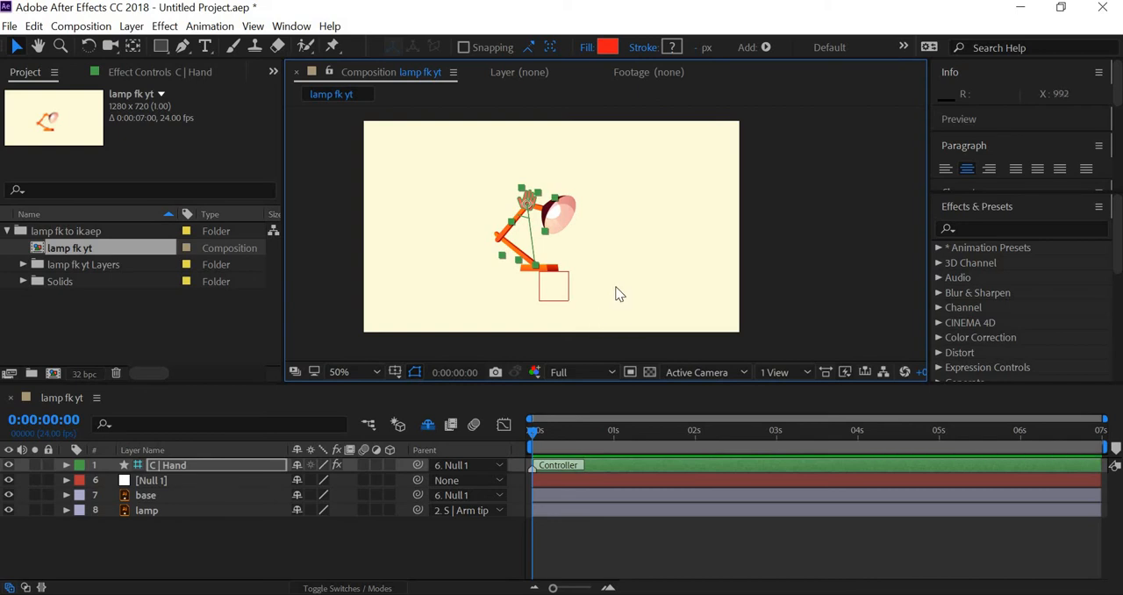
left_click(433, 238)
Import lamp bg.ai from the lamp folder as a Composition - Retain Layer Sizes
right_click(80, 330)
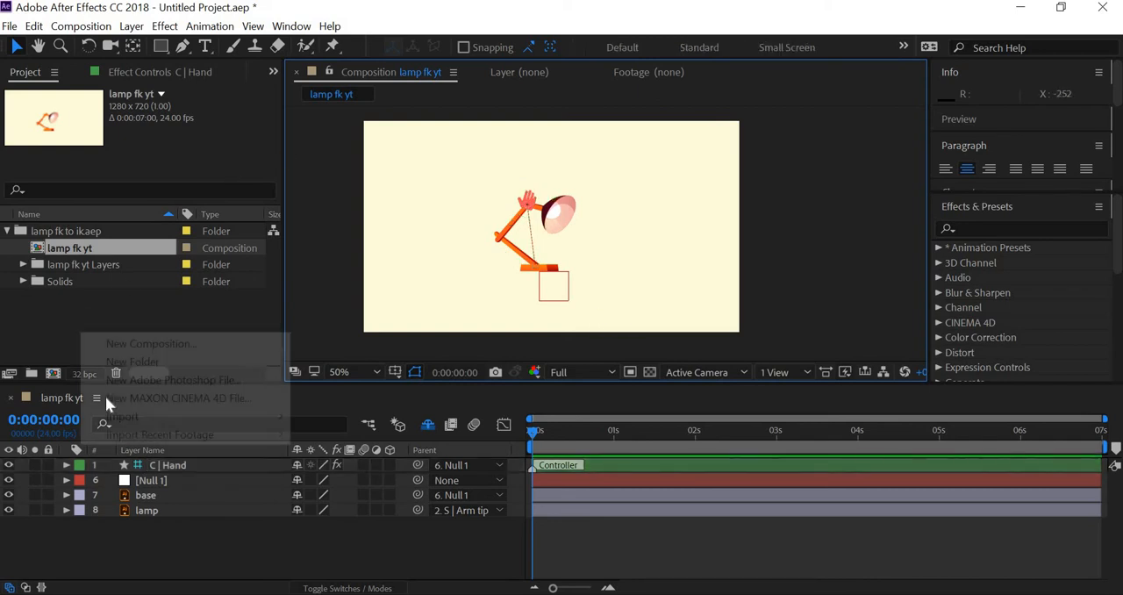
mouse_move(219, 416)
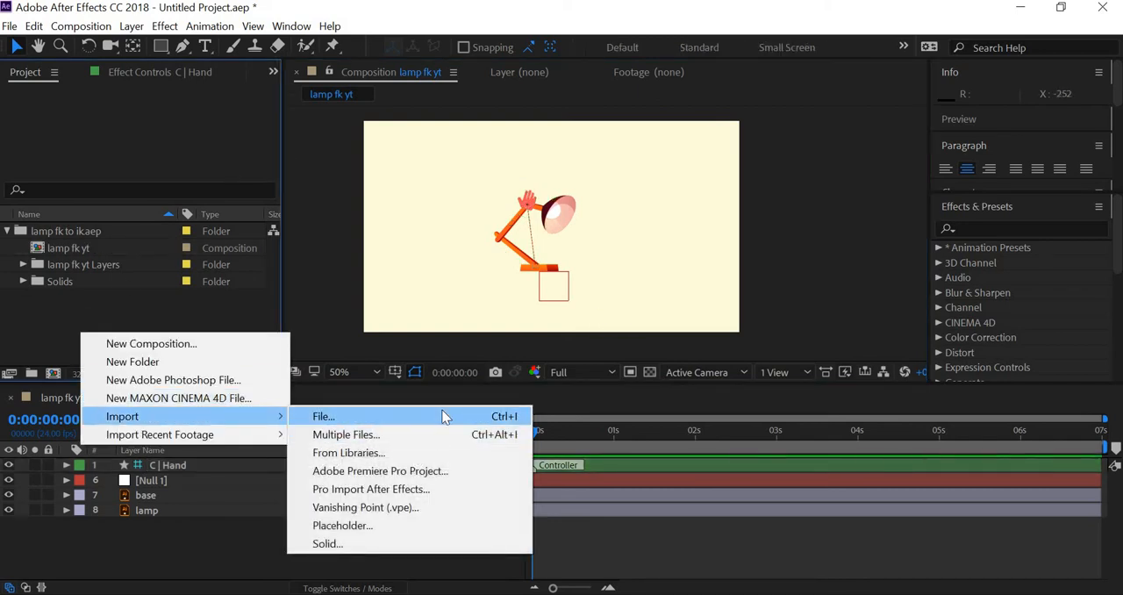
left_click(443, 416)
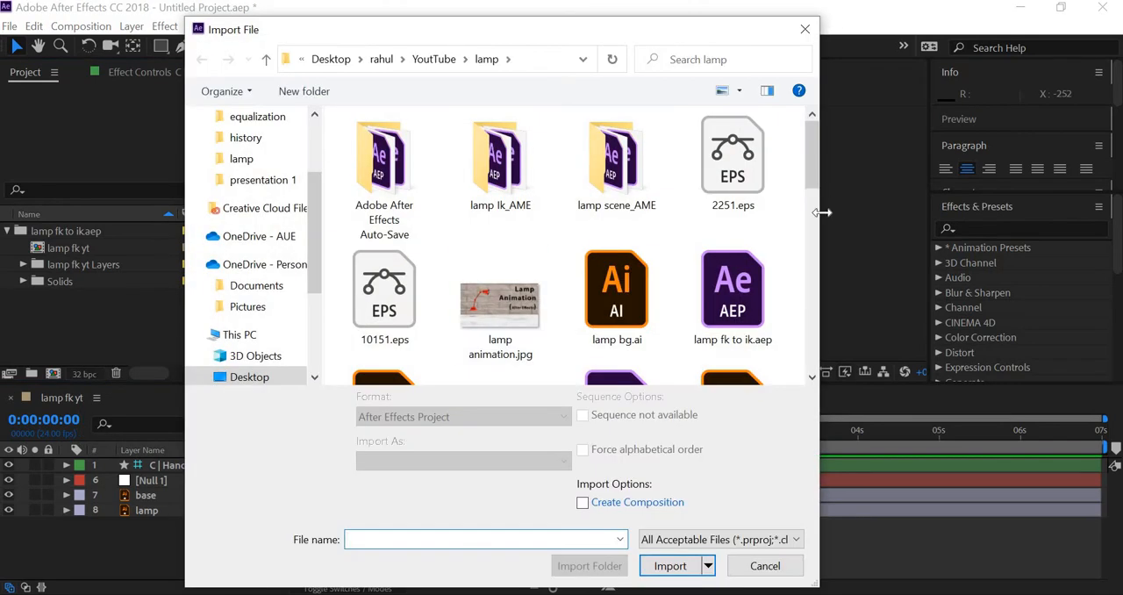
left_click(617, 290)
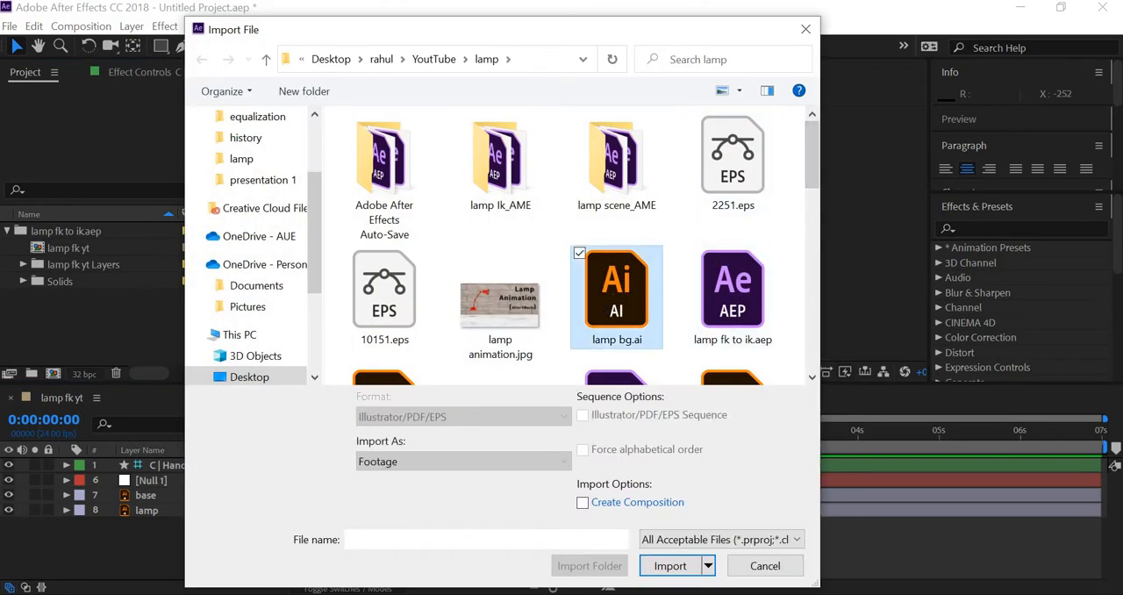
left_click(440, 469)
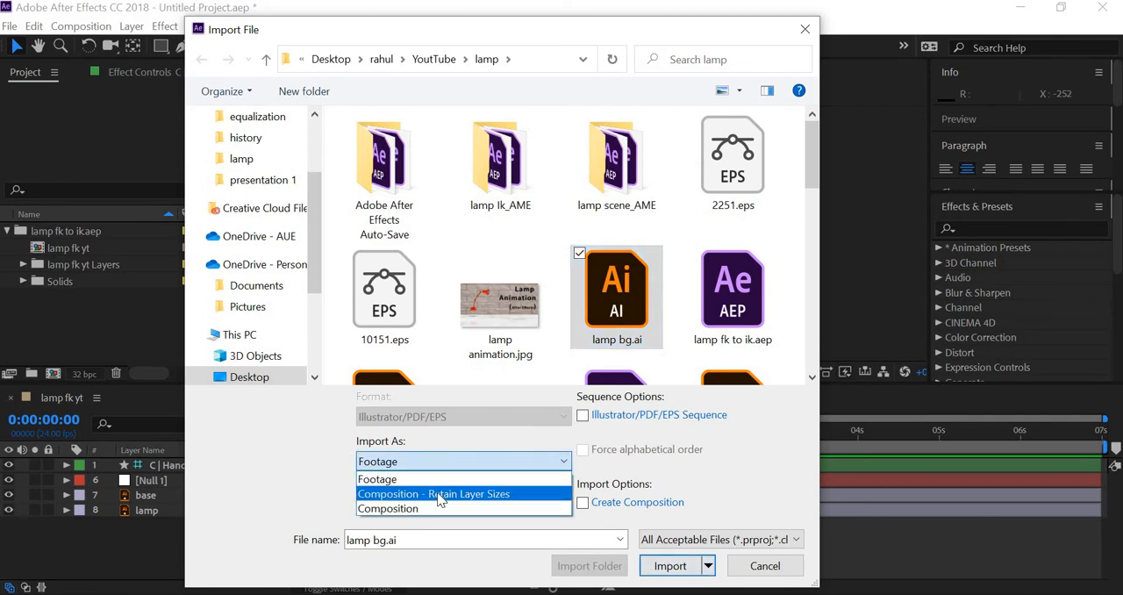
left_click(439, 499)
left_click(672, 565)
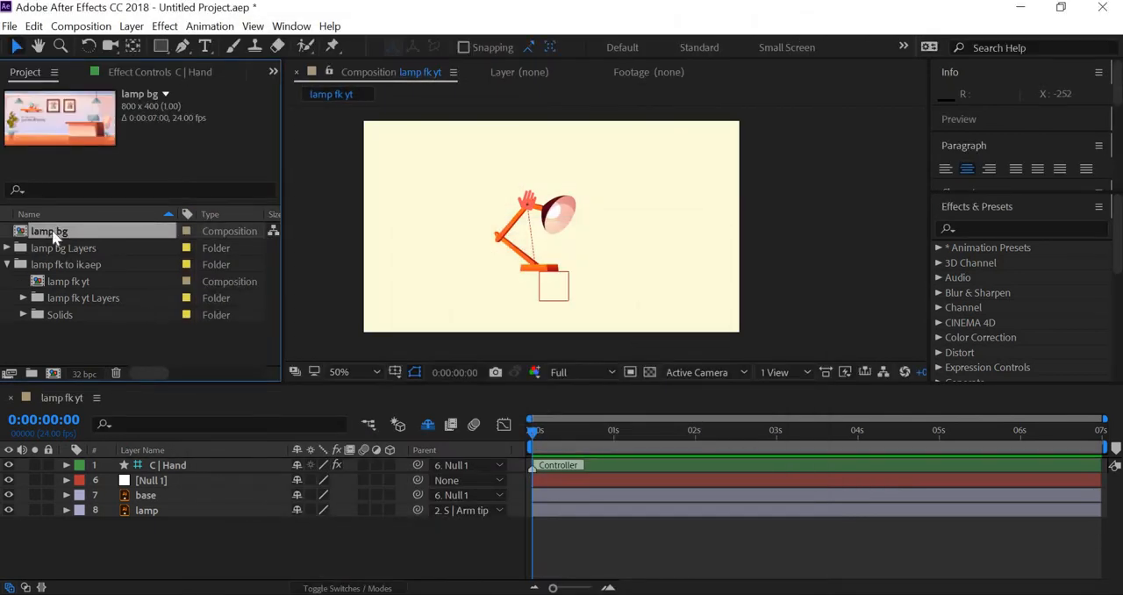
Delete the imported lamp bg composition and expand the lamp bg Layers folder to reach its artwork
key("Delete")
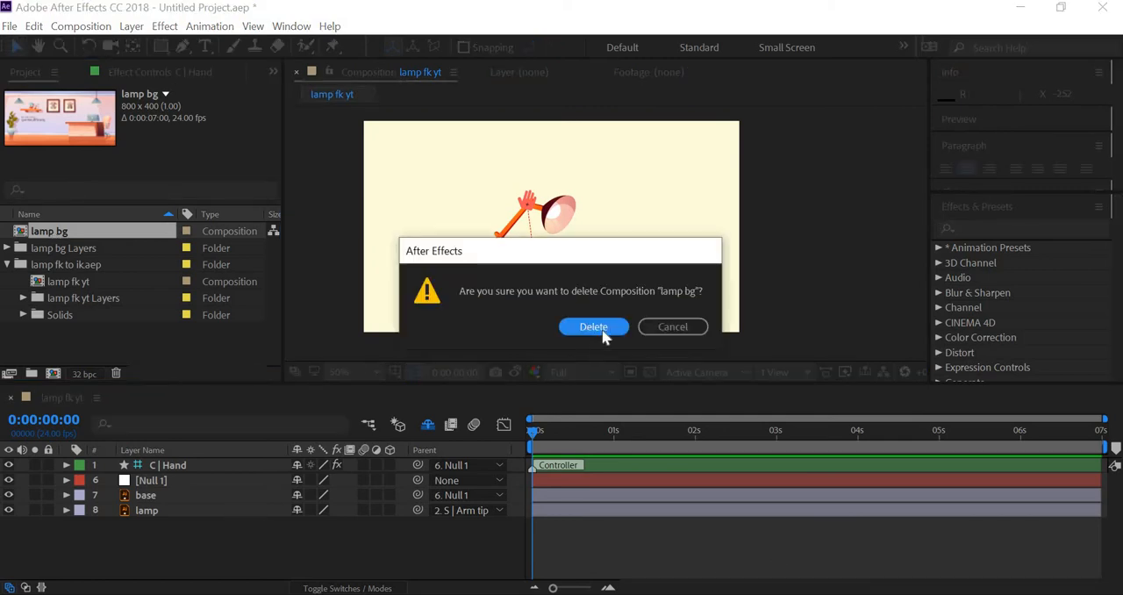
key("Return")
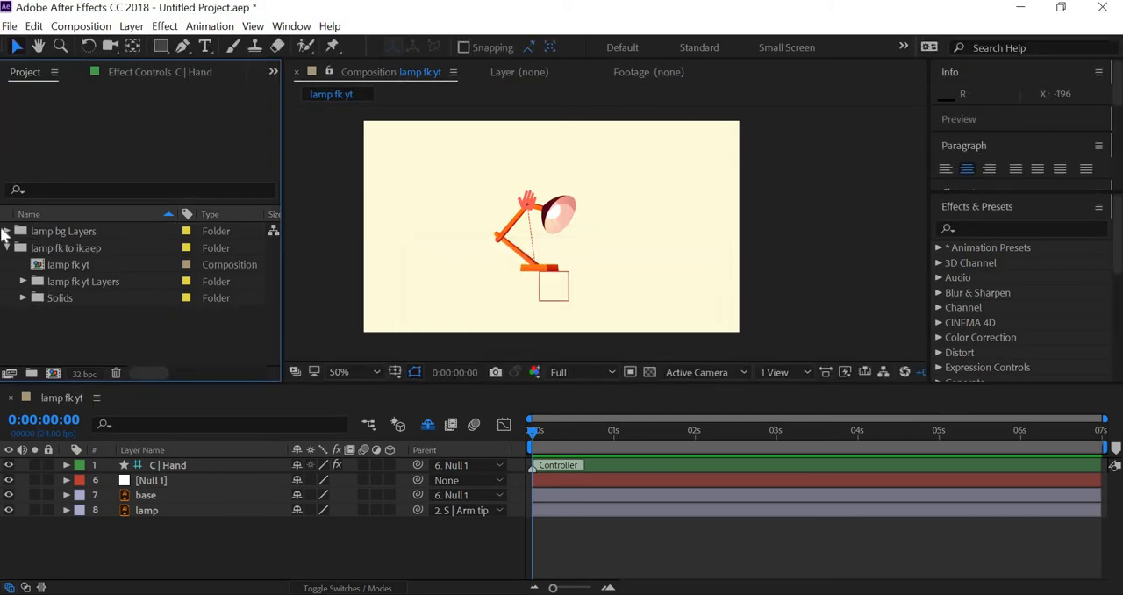
left_click(7, 230)
left_click(96, 265)
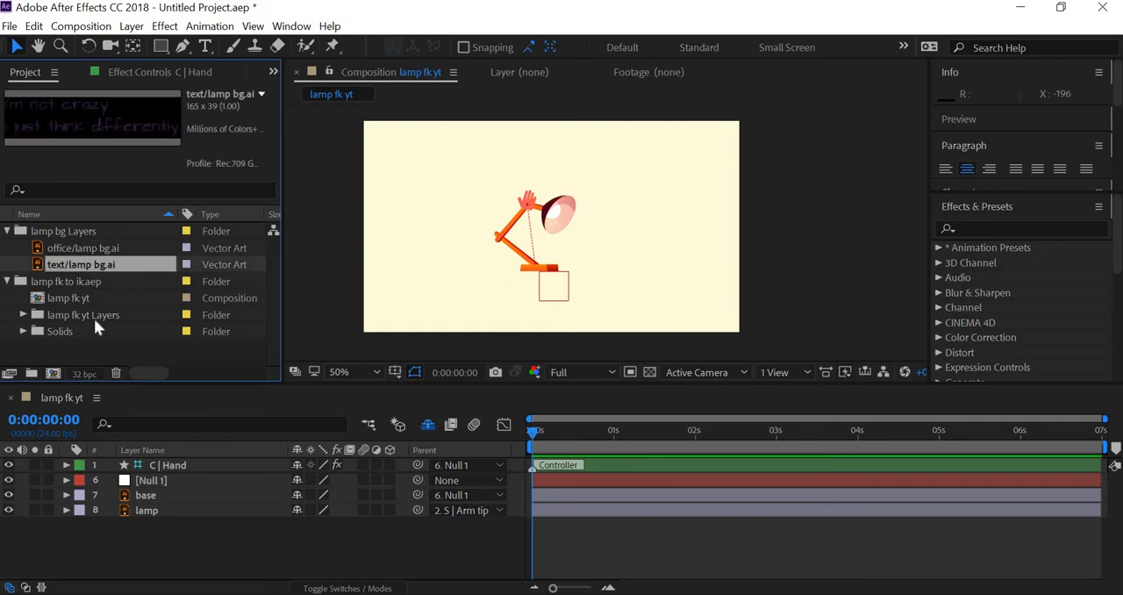
Add office/lamp bg.ai as the lowest layer of the lamp fk yt composition and scale it to 300%
left_click(91, 250)
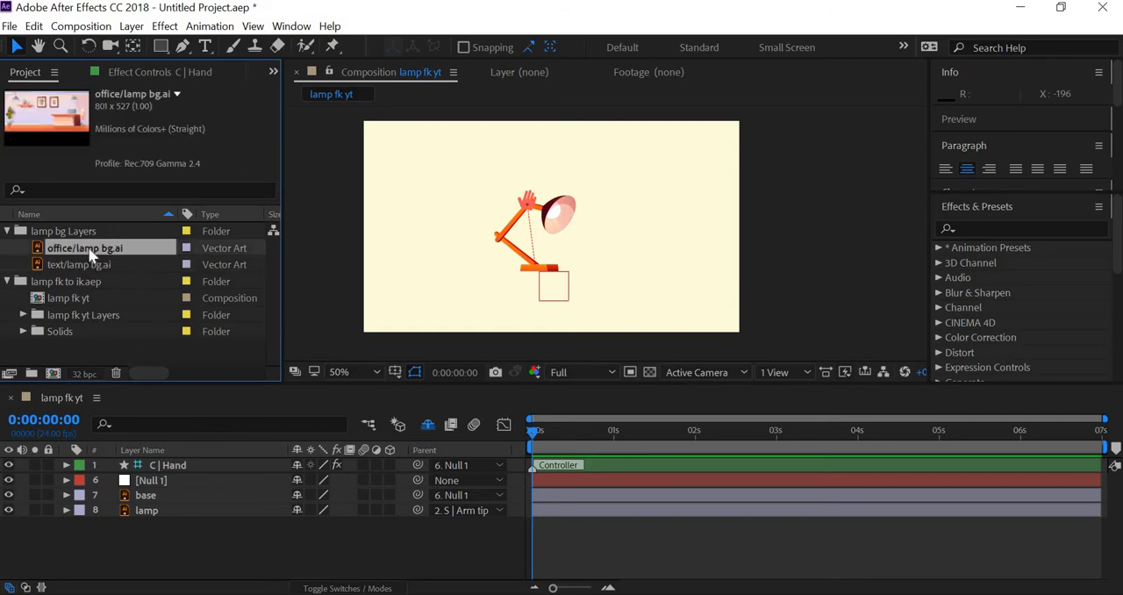
left_click_drag(153, 560, 152, 549)
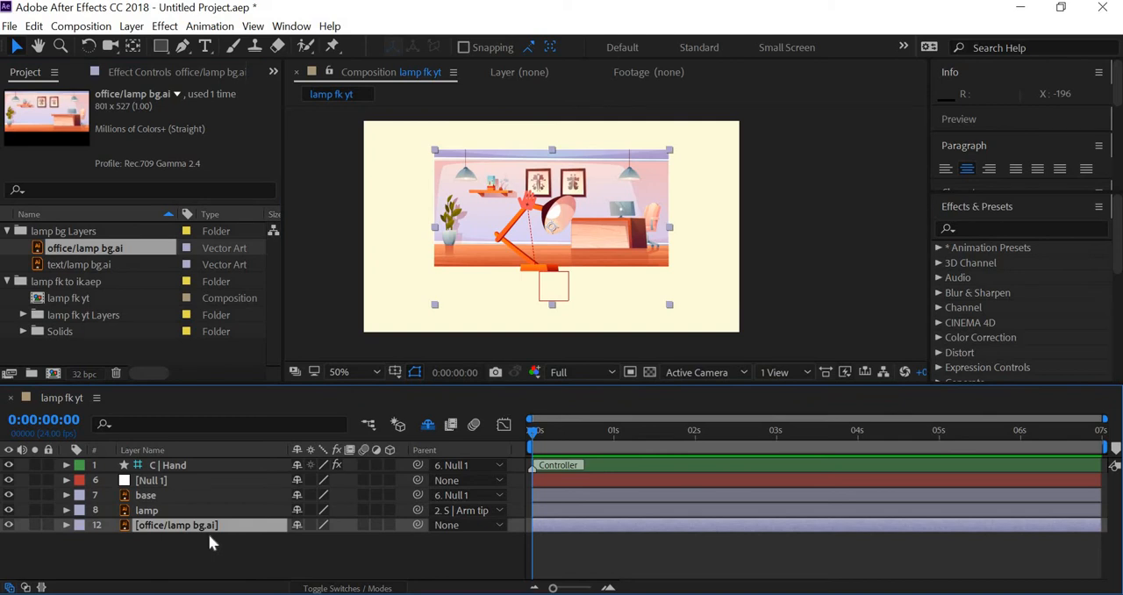
key("s")
left_click(318, 541)
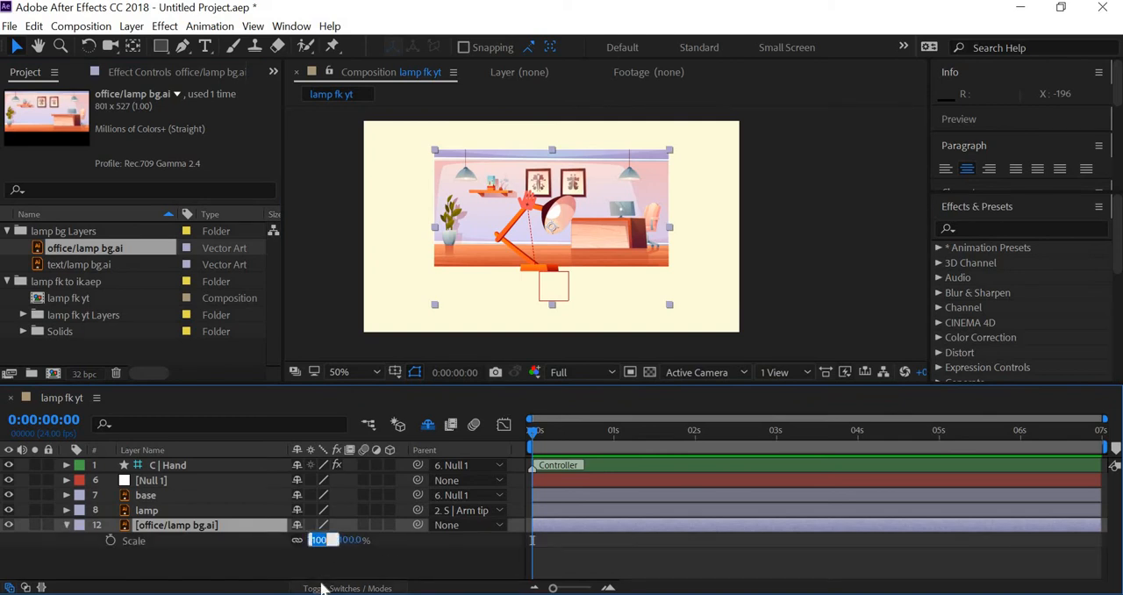
type("3")
key("Return")
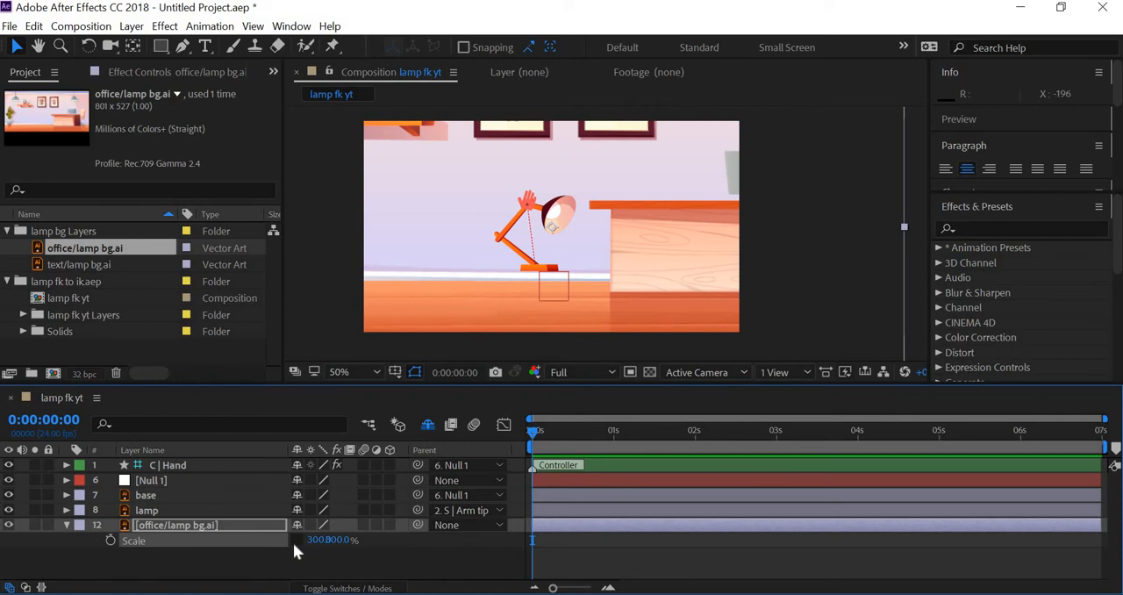
Flip the office background horizontally with a horizontal scale of -300% and move it right and down behind the lamp
left_click(318, 539)
type("-300")
key("Return")
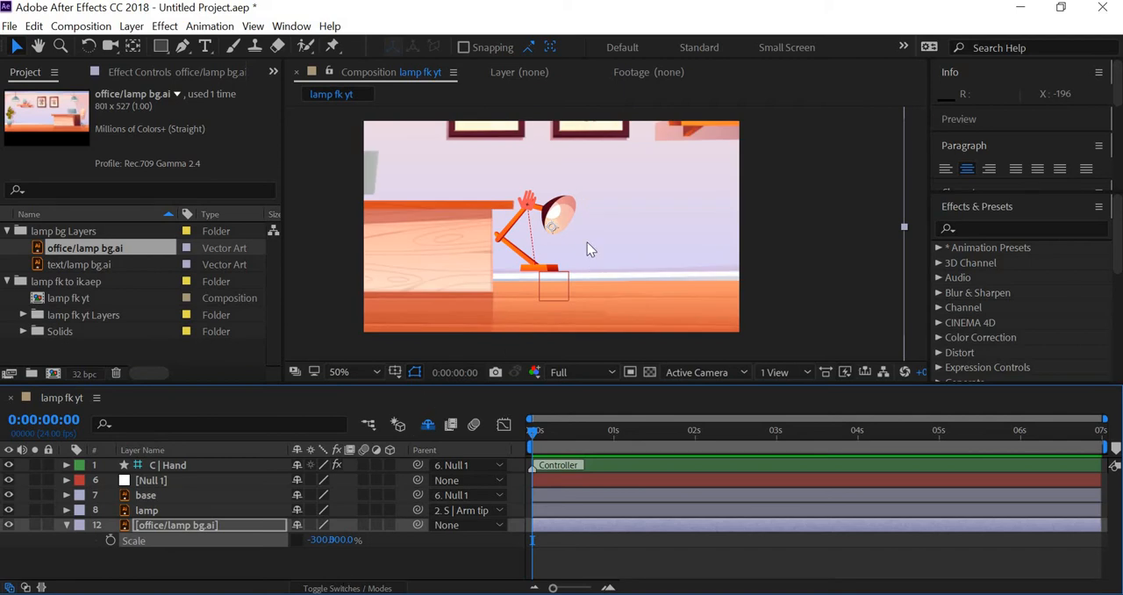
scroll(587, 242, "down", 2)
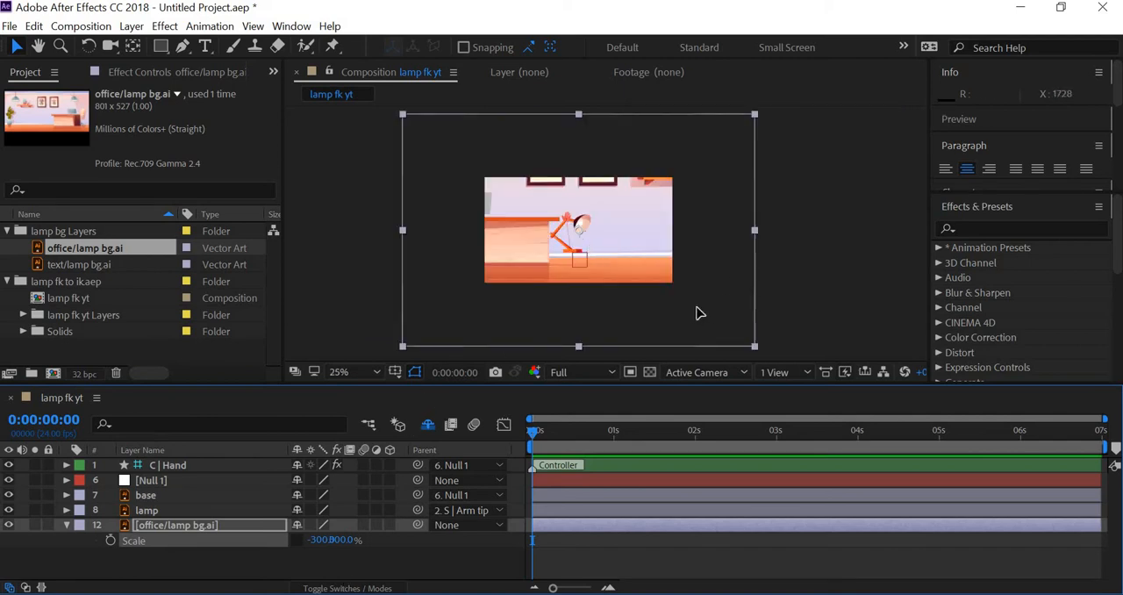
left_click_drag(702, 311, 651, 322)
left_click_drag(715, 342, 721, 316)
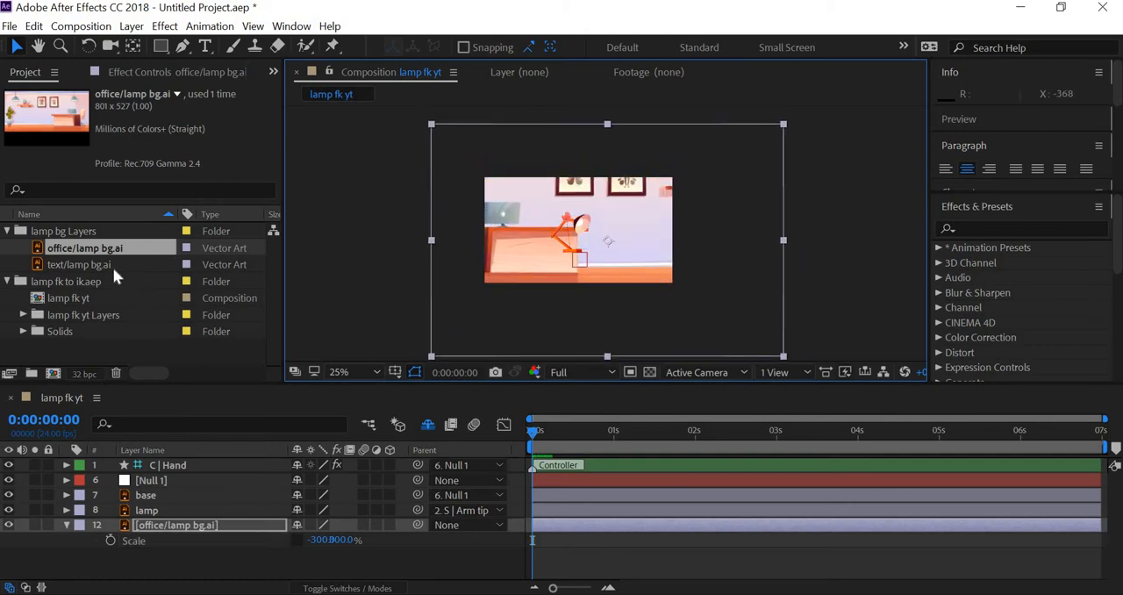
Add text/lamp bg.ai directly above the office layer and place the text on the wall well right of the lamp
left_click_drag(87, 262, 165, 512)
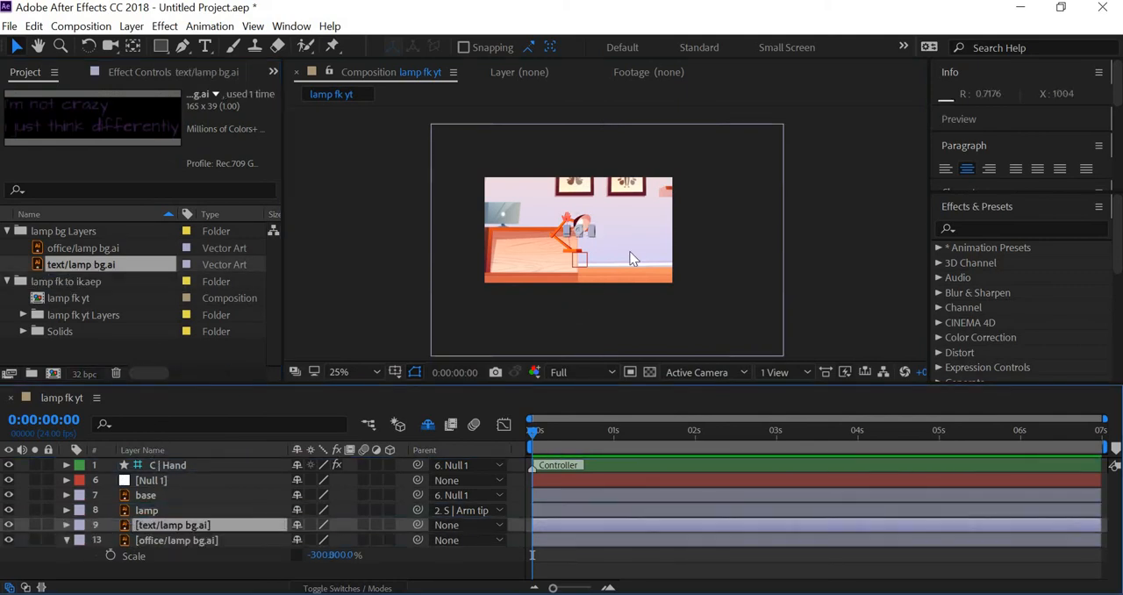
scroll(631, 258, "up", 4)
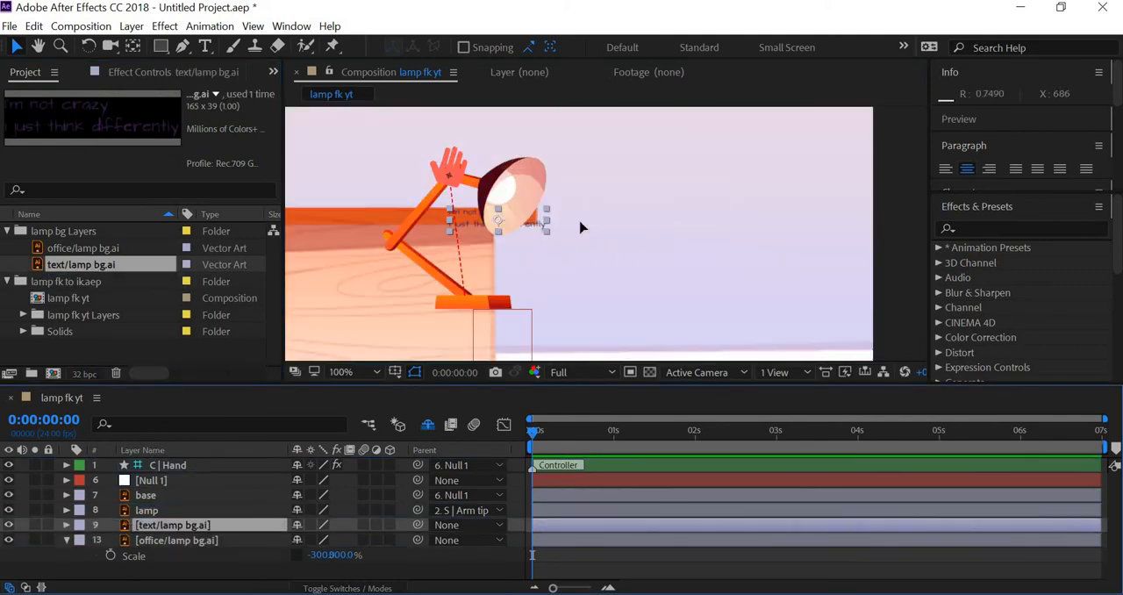
left_click_drag(532, 222, 819, 227)
scroll(761, 255, "down", 1)
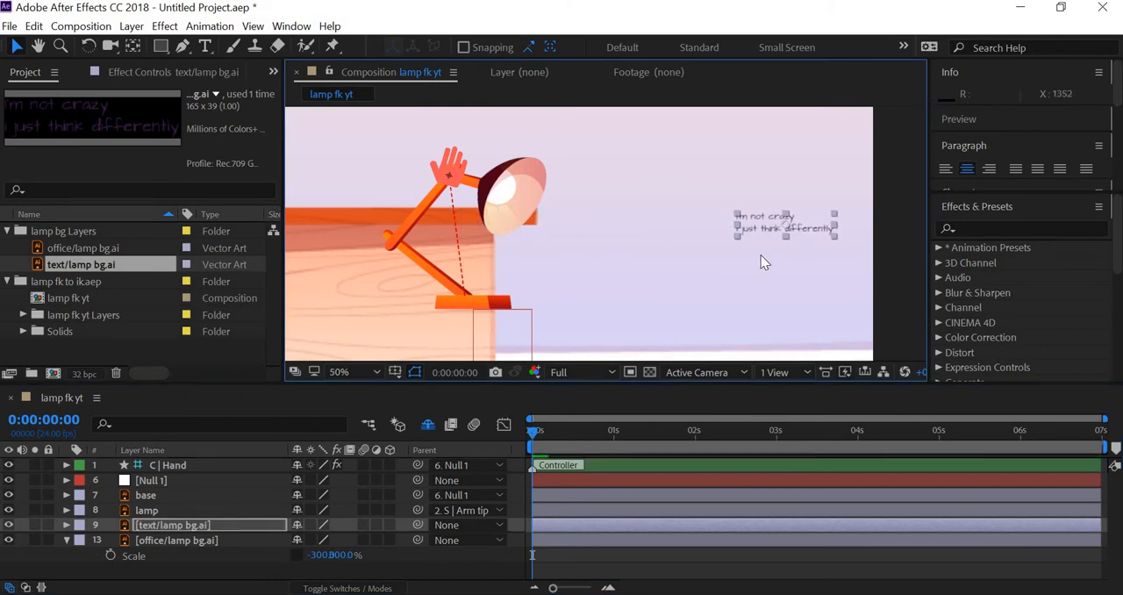
scroll(760, 255, "down", 1)
scroll(760, 256, "up", 2)
scroll(748, 275, "down", 1)
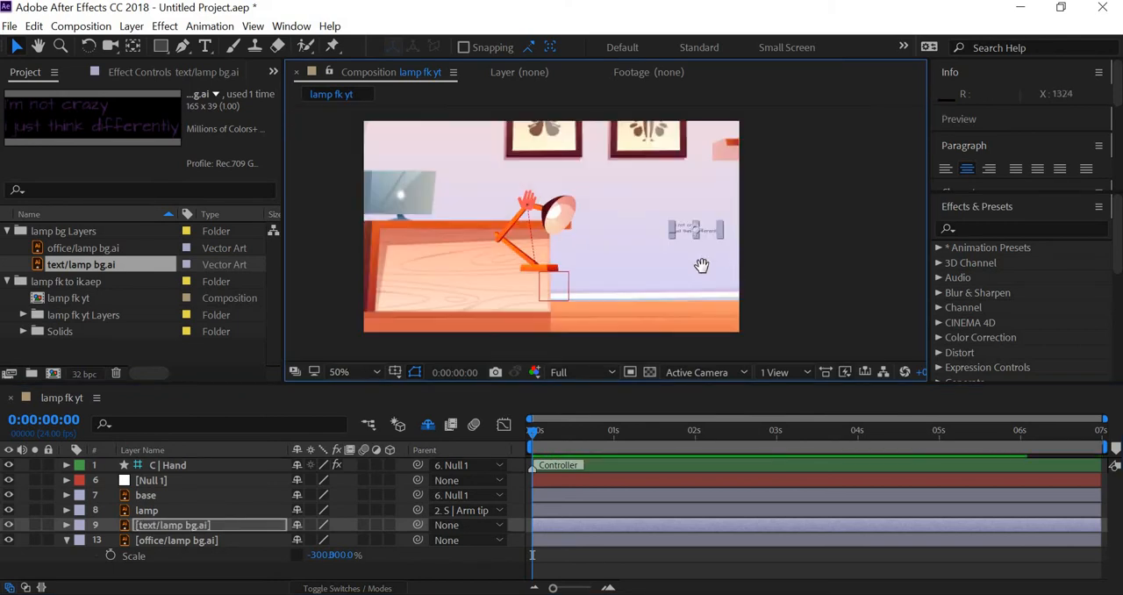
left_click_drag(701, 265, 676, 275)
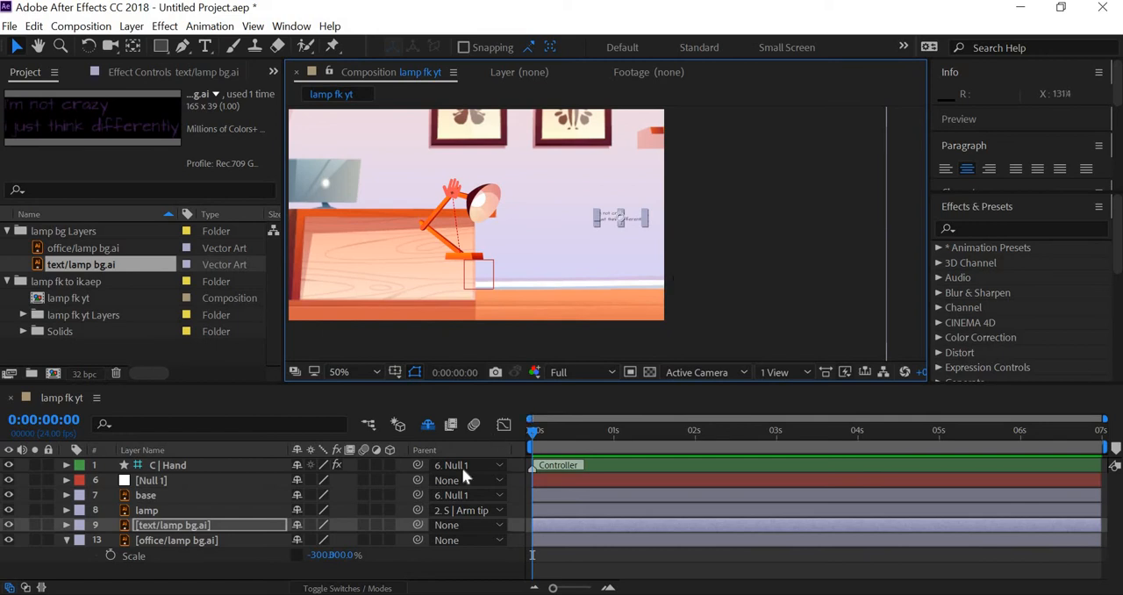
Try a scale of 250% on the text/lamp bg.ai layer
key("s")
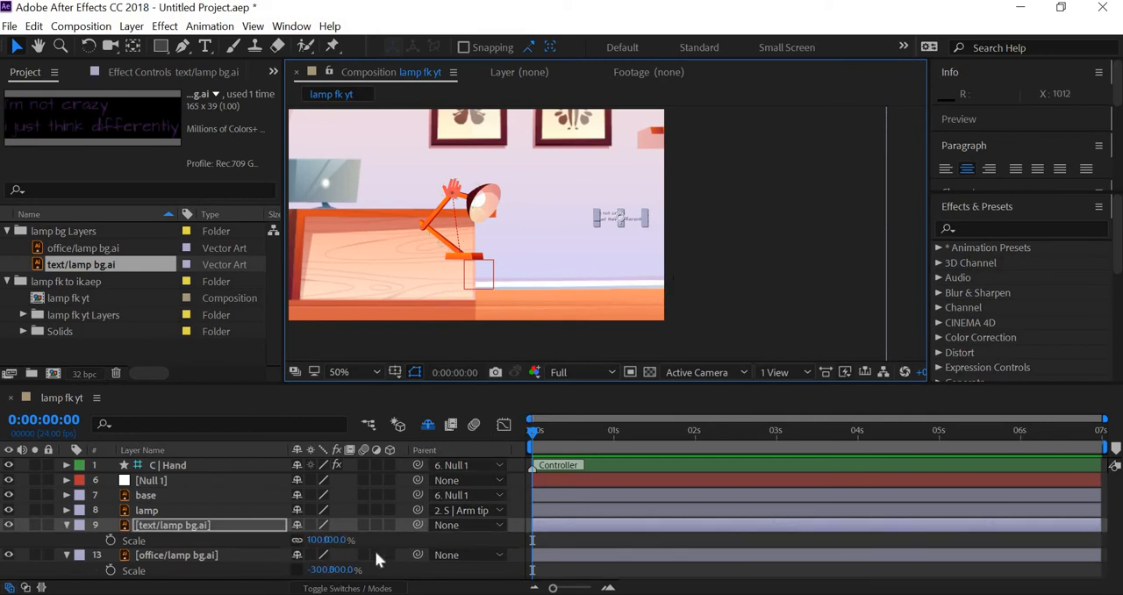
left_click(319, 540)
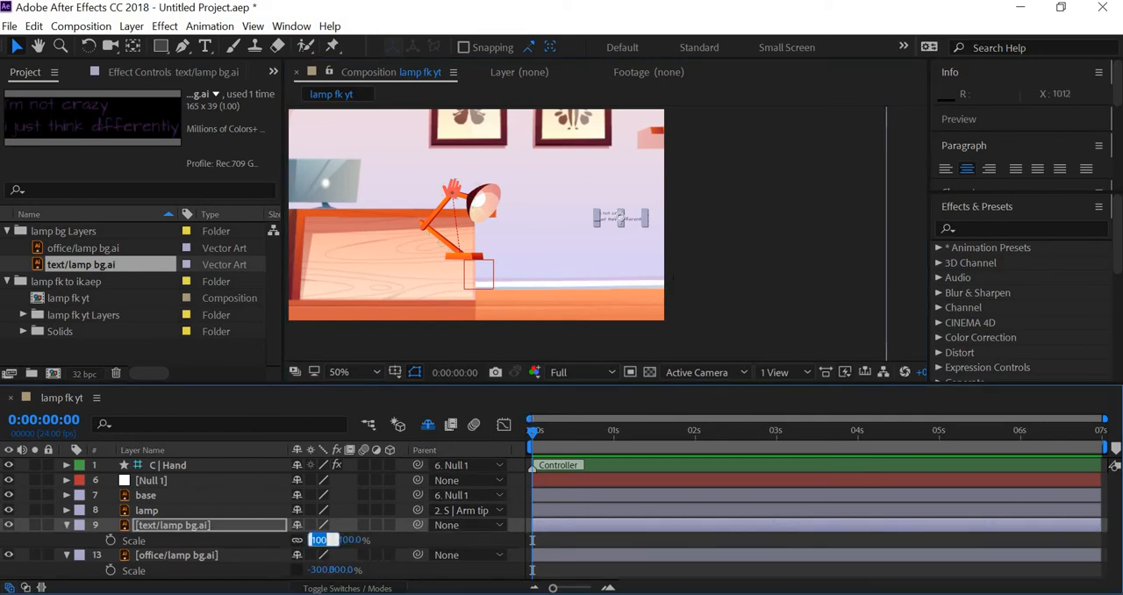
type("250")
key("Return")
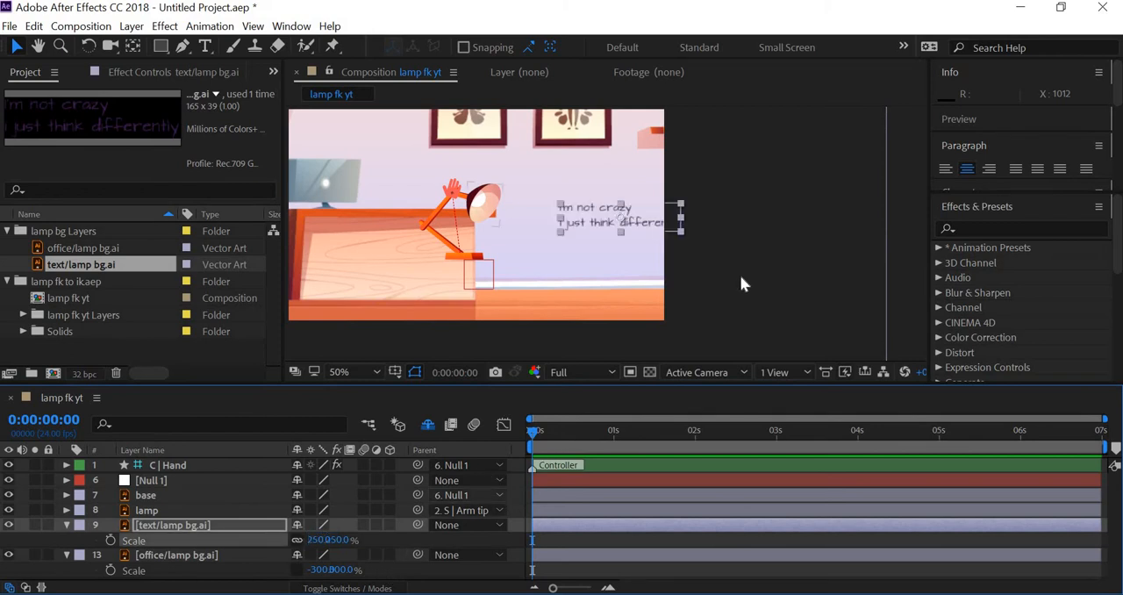
Set the scale of the text/lamp bg.ai layer to 300%
left_click(317, 539)
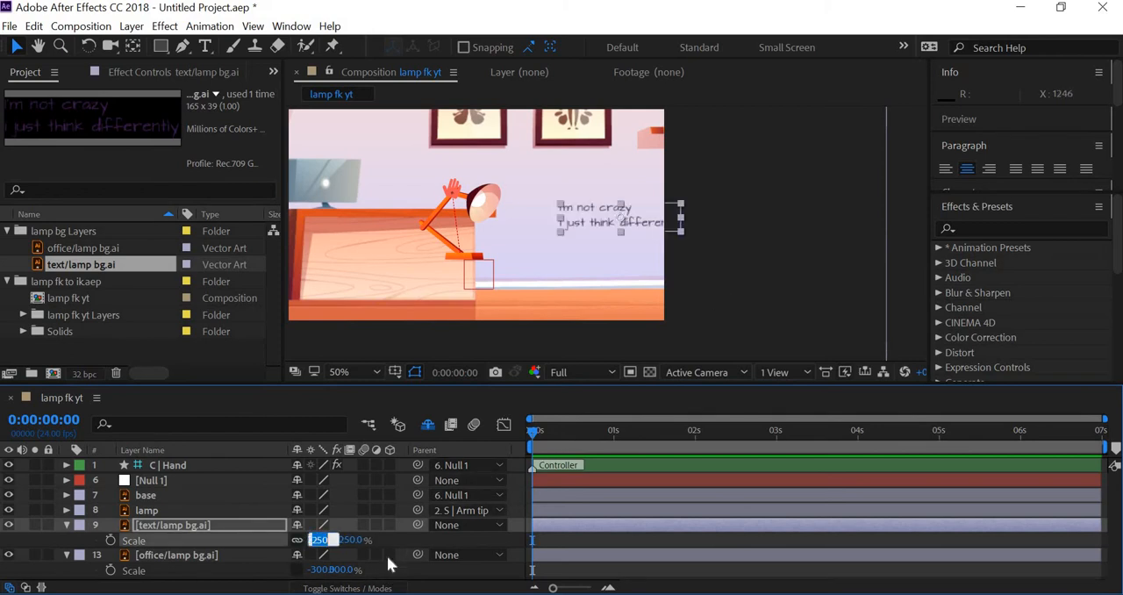
type("300")
key("Return")
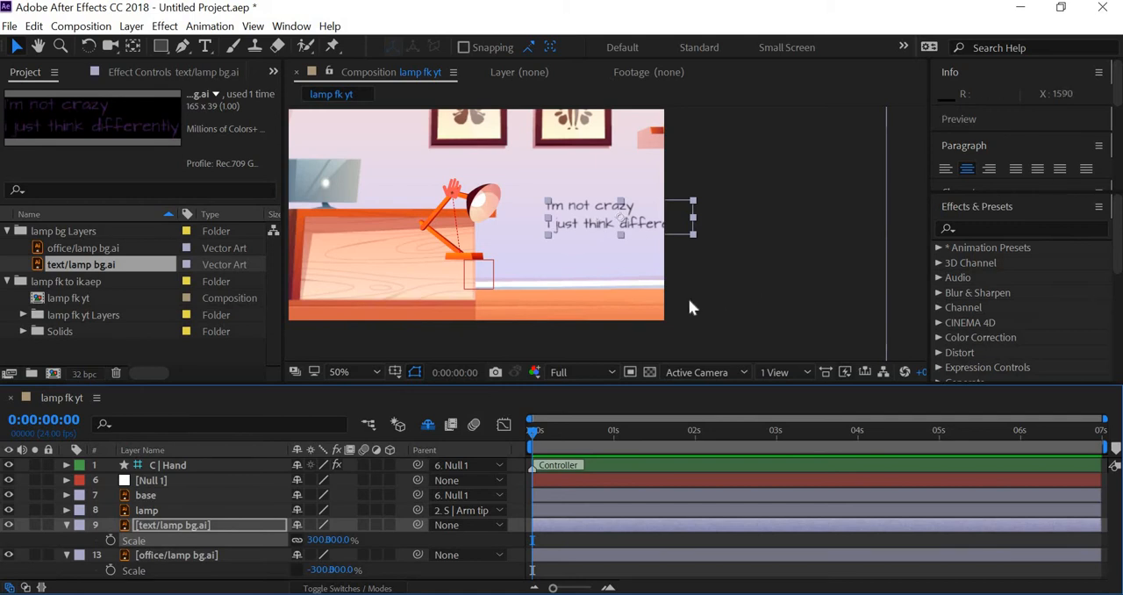
Shift the office background left and slightly down so the desk sits at the frame's left edge and the shelf hangs above the text
scroll(683, 298, "down", 3)
scroll(683, 299, "up", 3)
scroll(683, 308, "down", 2)
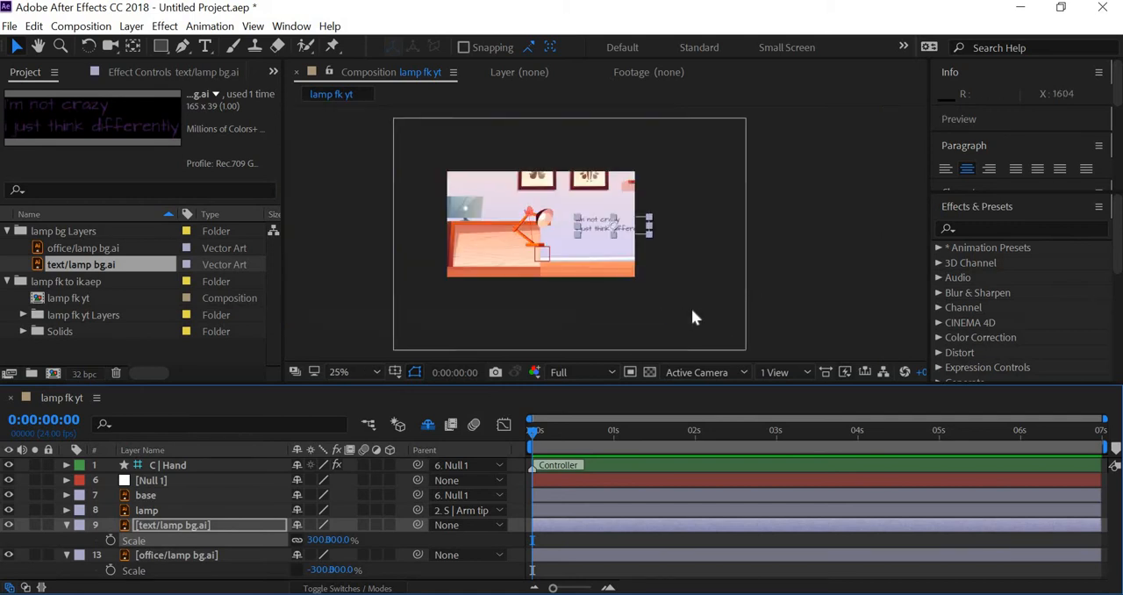
left_click(671, 314)
left_click_drag(654, 307, 647, 307)
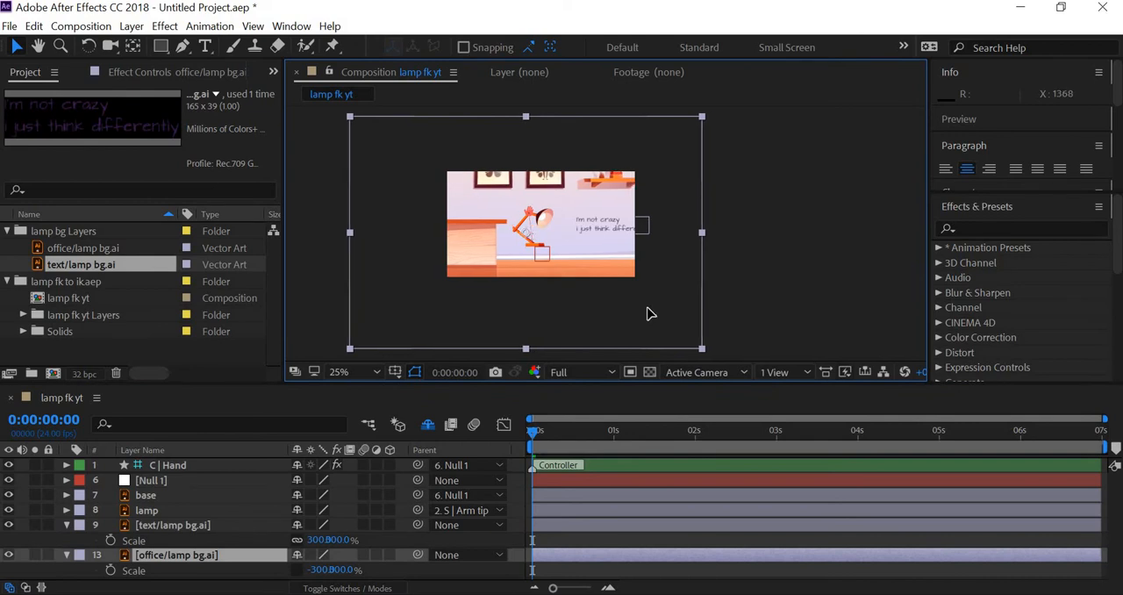
left_click_drag(608, 255, 608, 255)
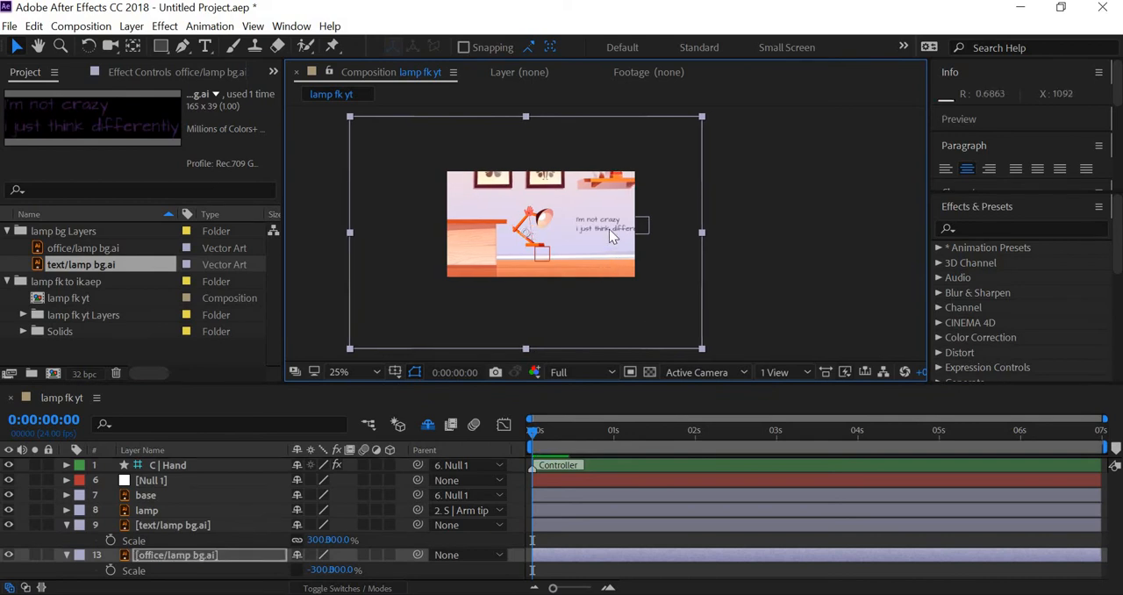
left_click_drag(635, 303, 634, 314)
mouse_move(598, 227)
left_mouse_down()
mouse_move(590, 221)
mouse_move(597, 231)
left_mouse_up()
Move the text layer left so the whole quote fits inside the frame, just right of the lamp head
left_click(179, 526)
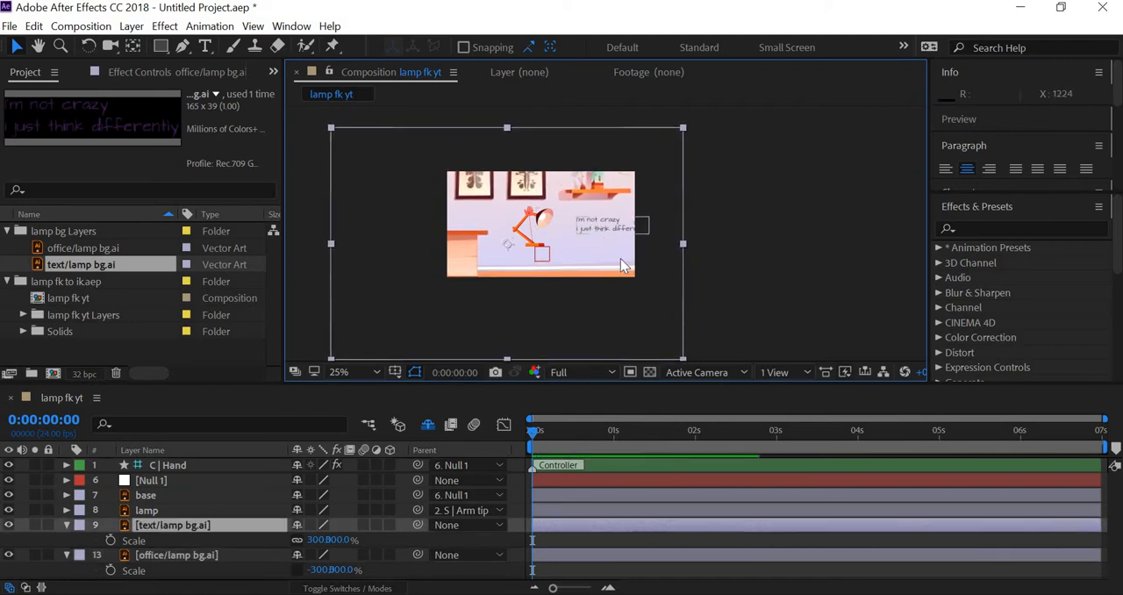
key("Left")
key("Left")
key("Left")
key("Left")
key("Left")
key("Left")
key("Left")
key("Left")
key("Left")
key("Left")
key("Left")
key("Left")
key("Left")
key("Left")
key("Left")
key("Left")
key("Left")
key("Left")
key("Left")
key("Left")
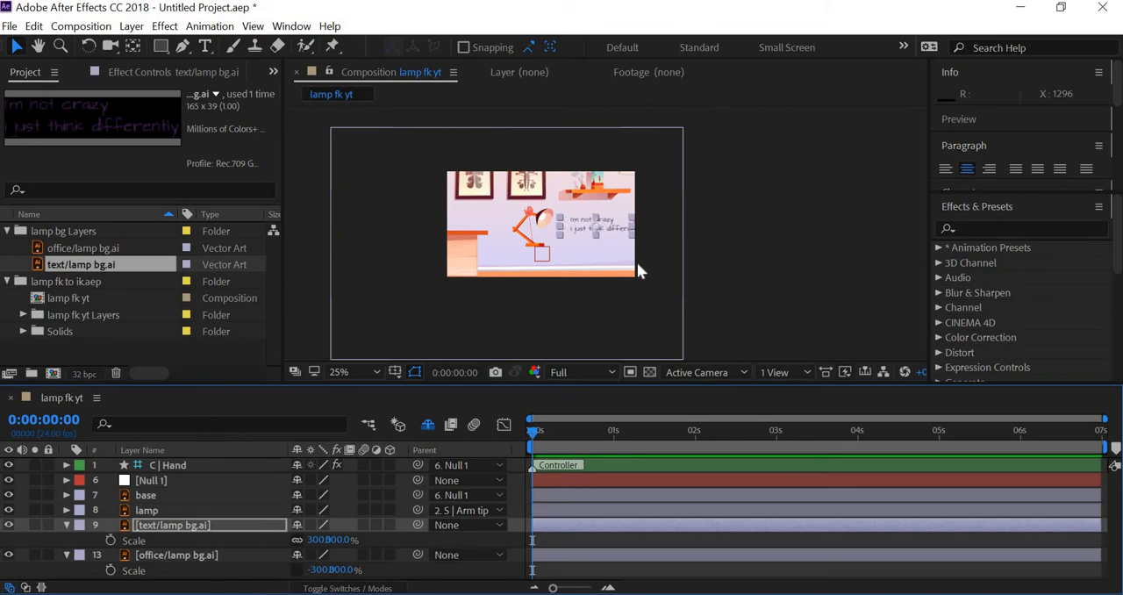
left_click(472, 309)
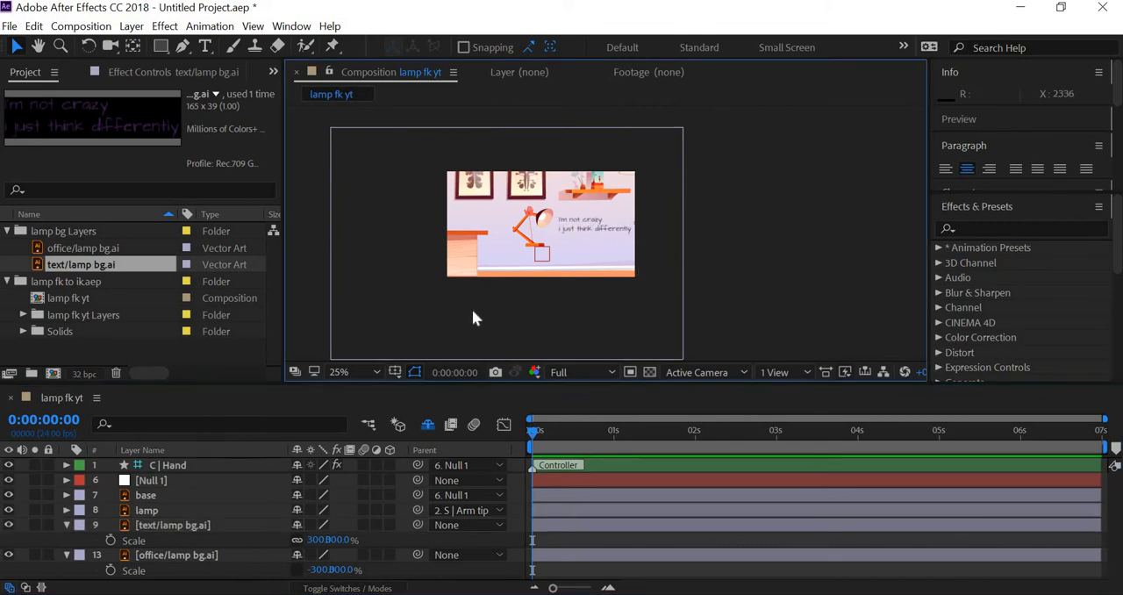
key("period")
left_click_drag(560, 230, 554, 233)
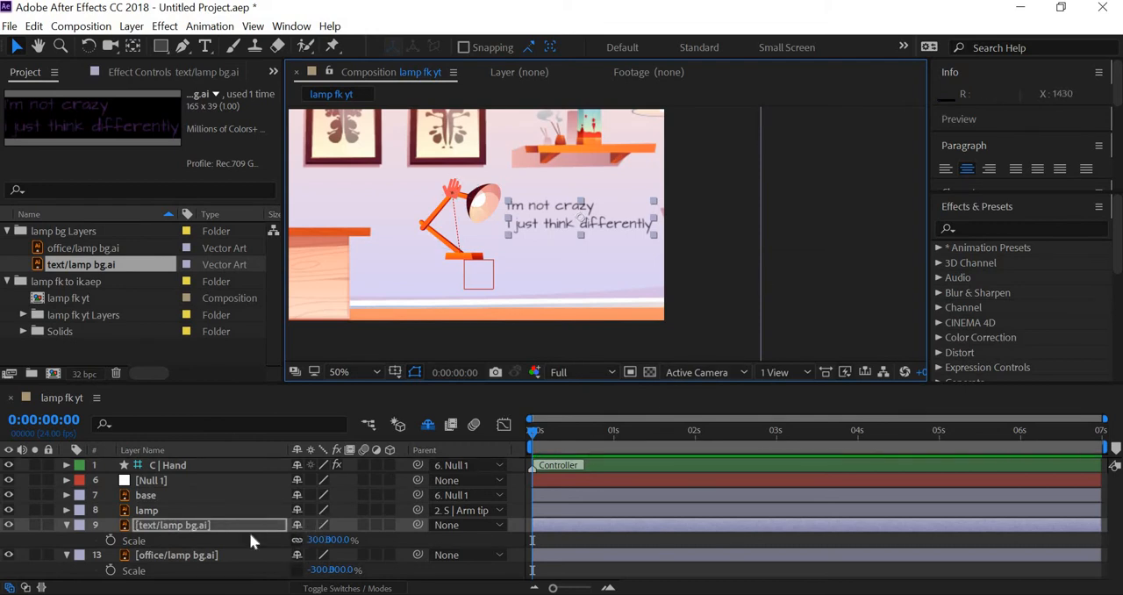
Enable continuous rasterization for the text/lamp bg.ai and office/lamp bg.ai layers
left_click(310, 525)
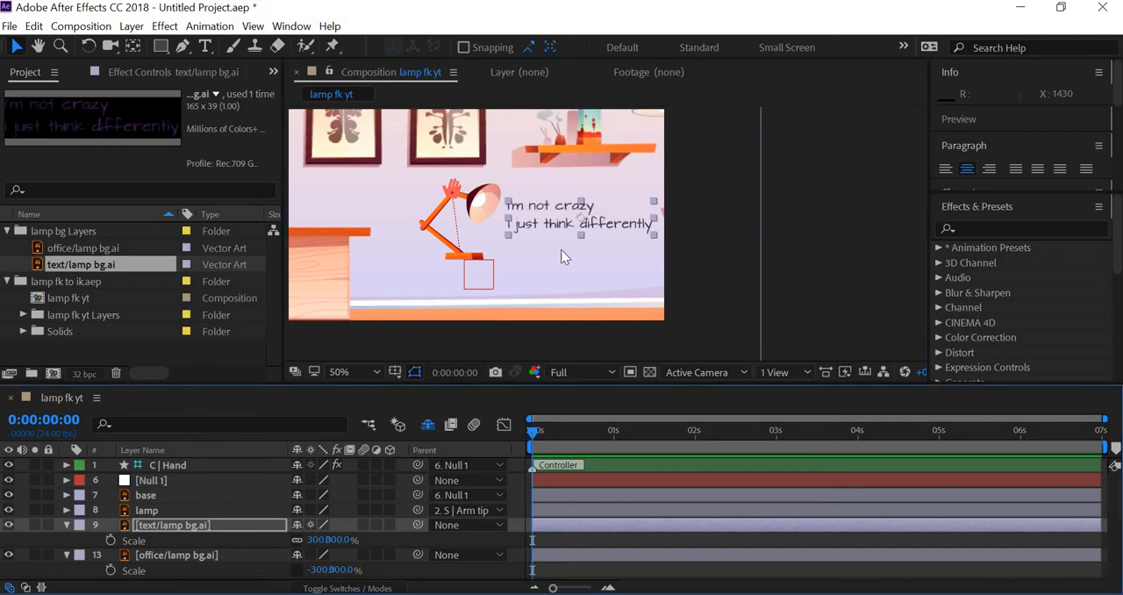
left_click(311, 554)
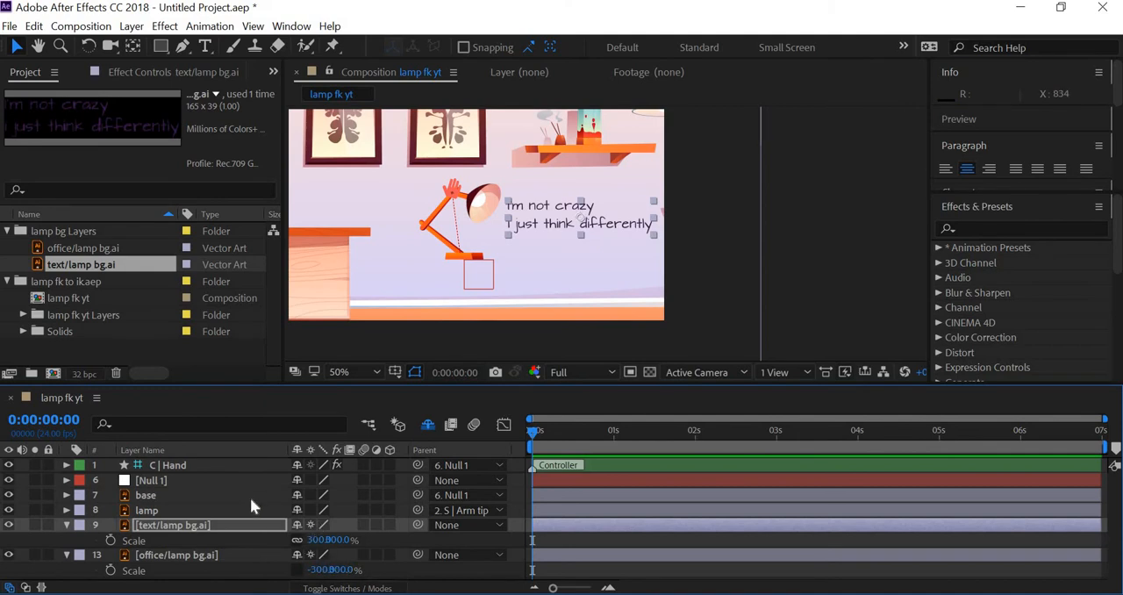
Try shifting the office background slightly left and up on its own, and undo the move
left_click(824, 283)
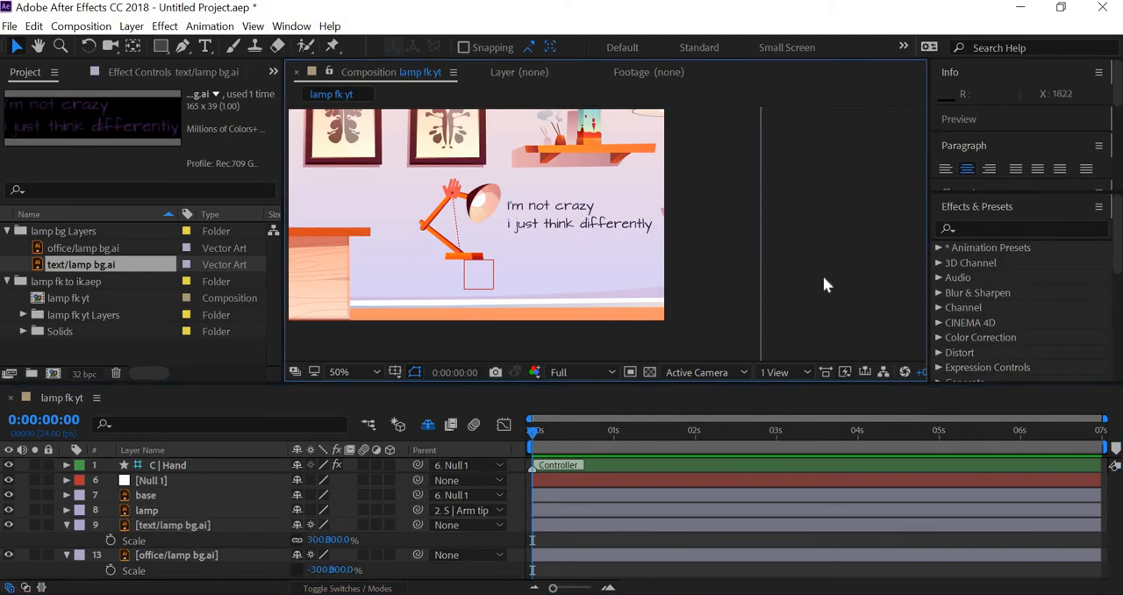
scroll(823, 276, "down", 1)
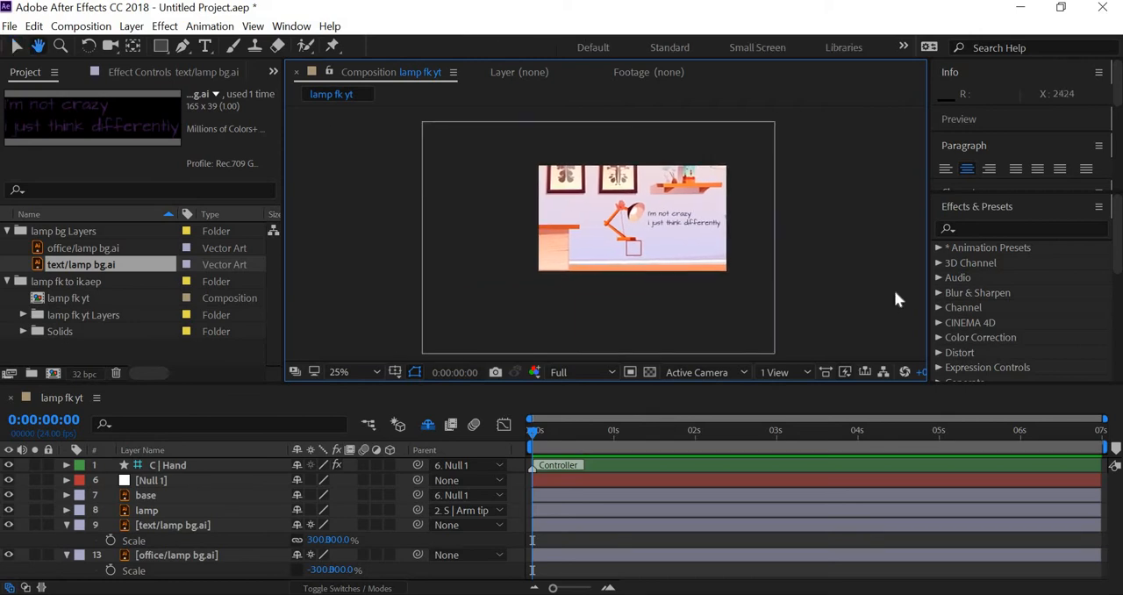
left_click_drag(895, 291, 895, 294)
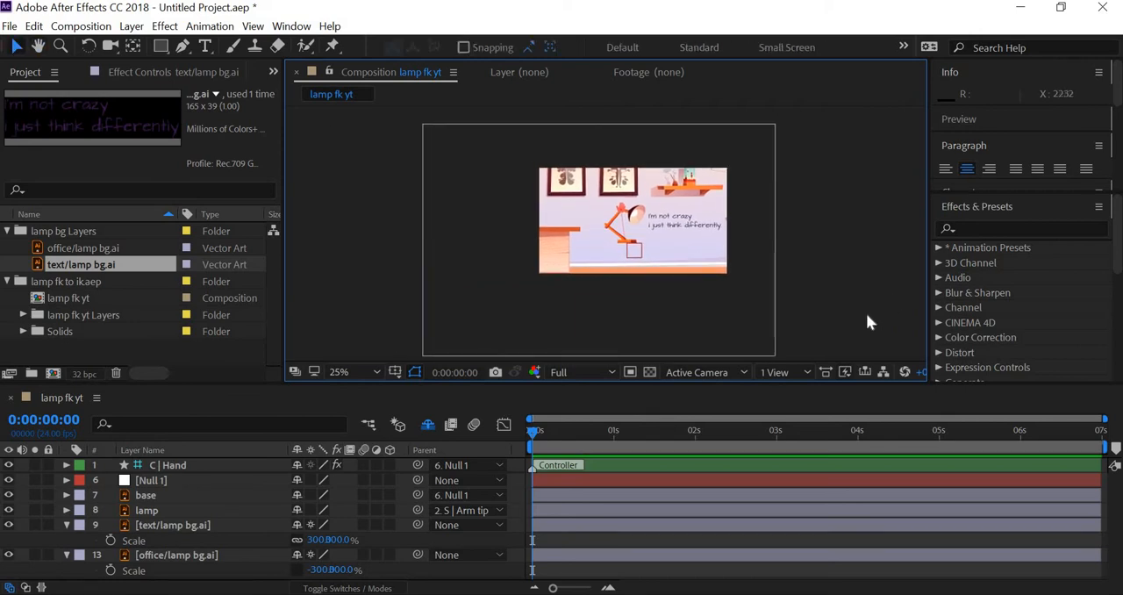
left_click(715, 308)
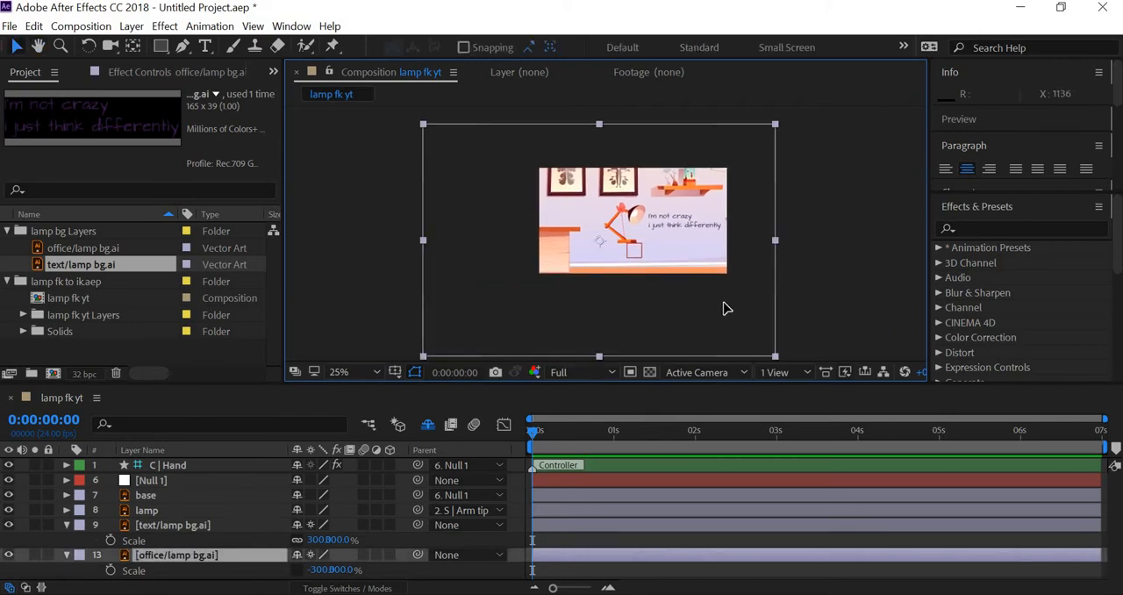
left_click_drag(686, 300, 682, 299)
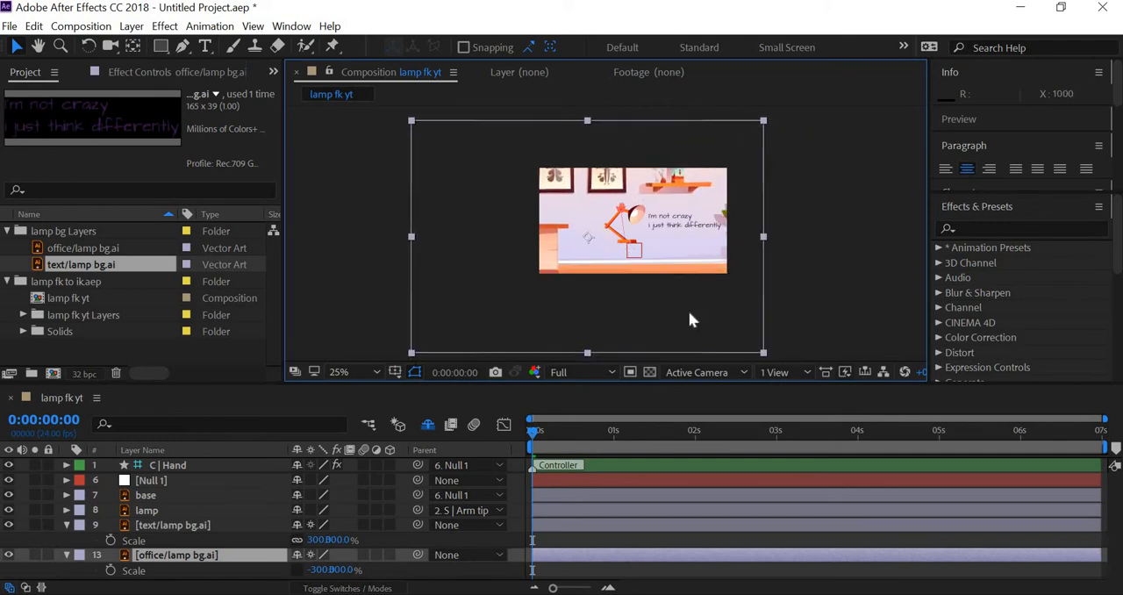
key("ctrl+z")
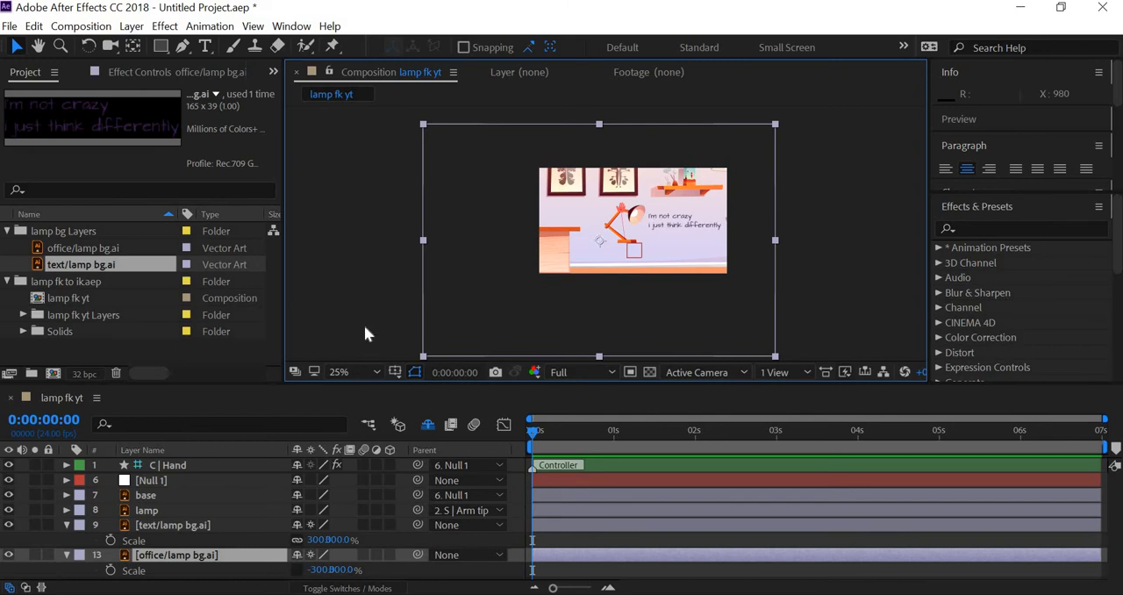
Parent the text/lamp bg.ai and Null 1 layers to the office/lamp bg.ai layer
left_click_drag(368, 384, 386, 327)
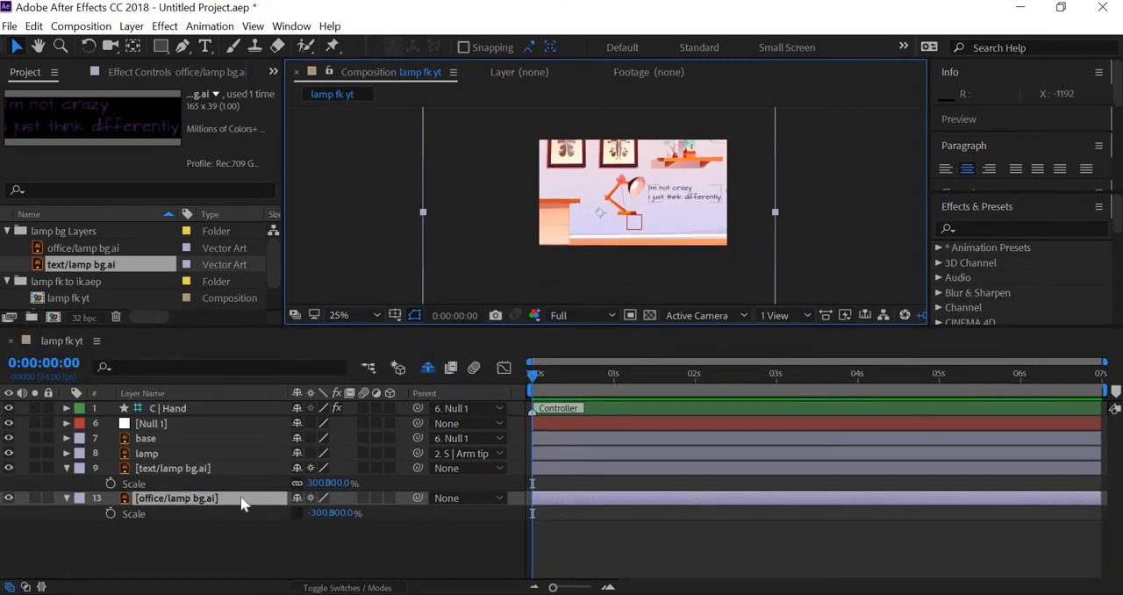
left_click(405, 478)
left_click_drag(350, 506, 208, 499)
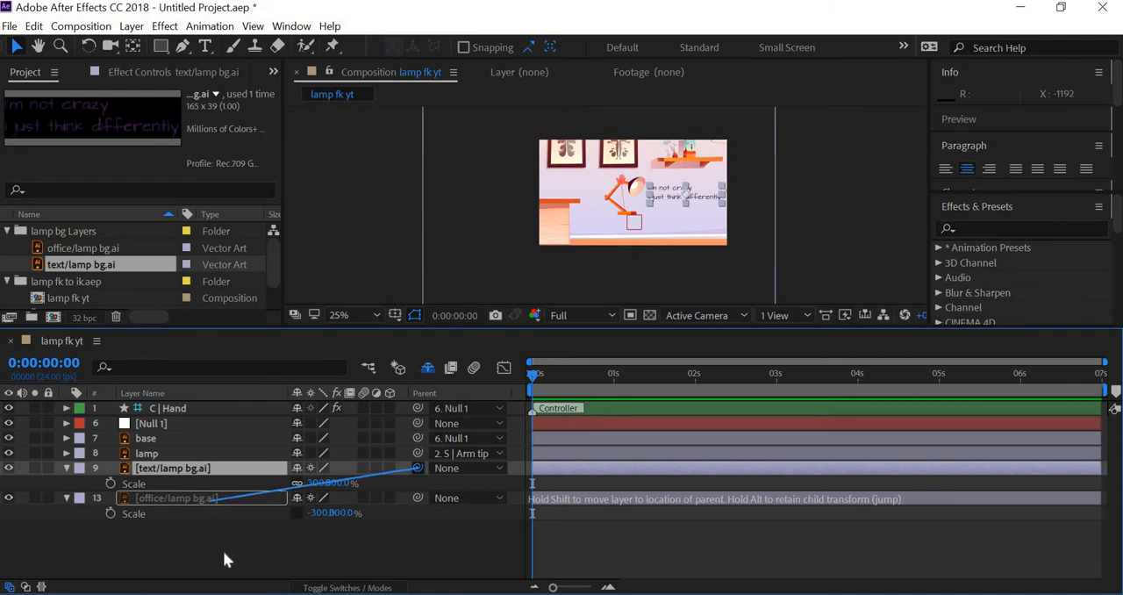
left_click(171, 426)
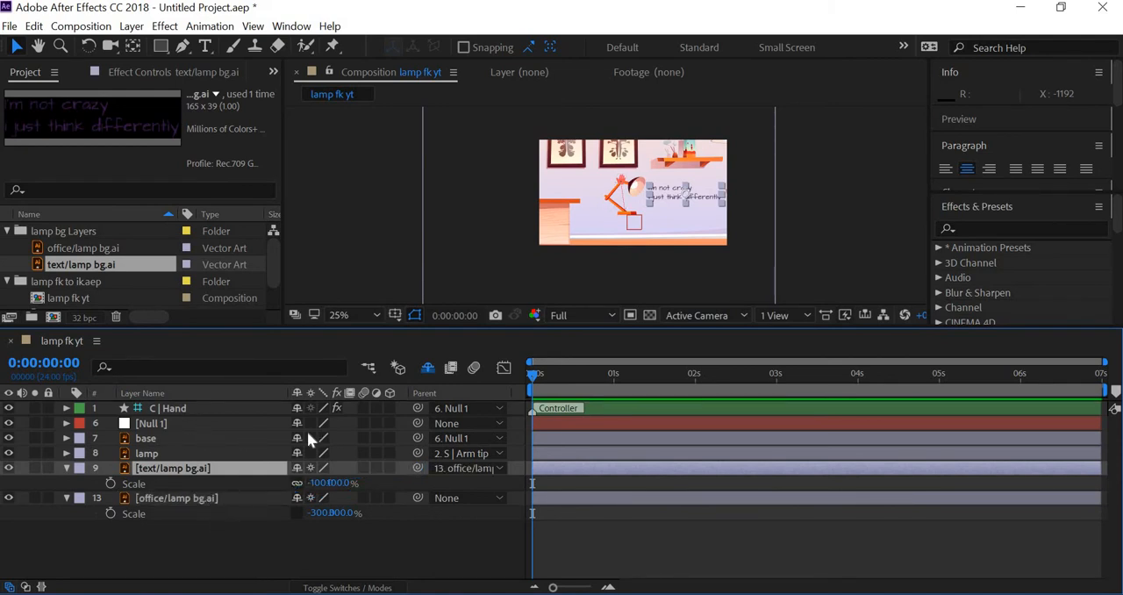
left_click_drag(418, 422, 204, 499)
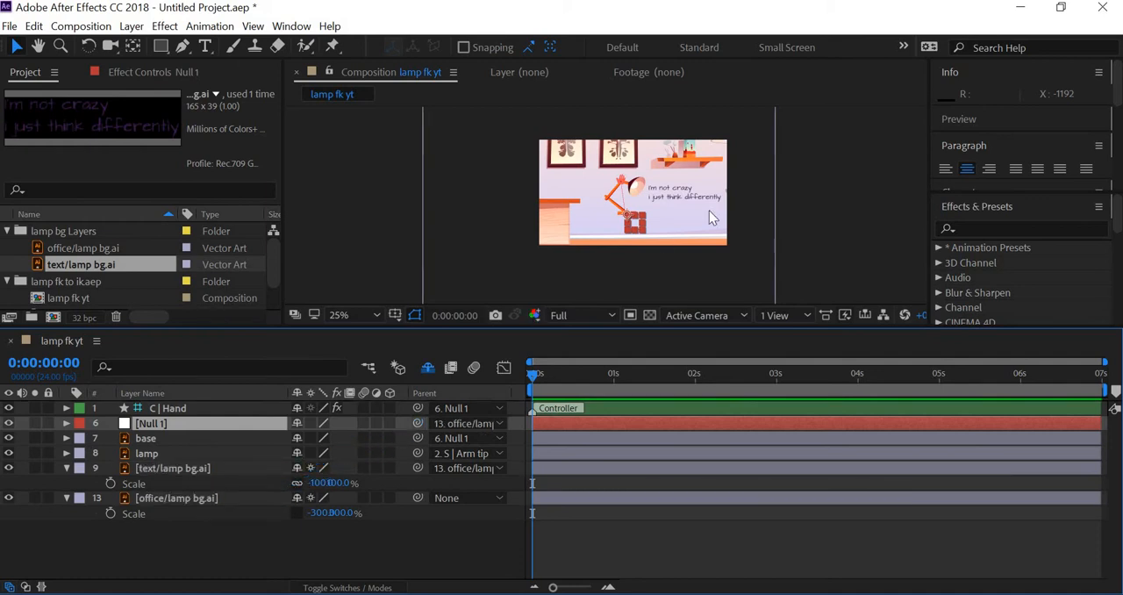
Shift the office background slightly left and move Null 1 left and up so the lamp base sits on the desk
left_click(650, 263)
left_click_drag(645, 263, 684, 264)
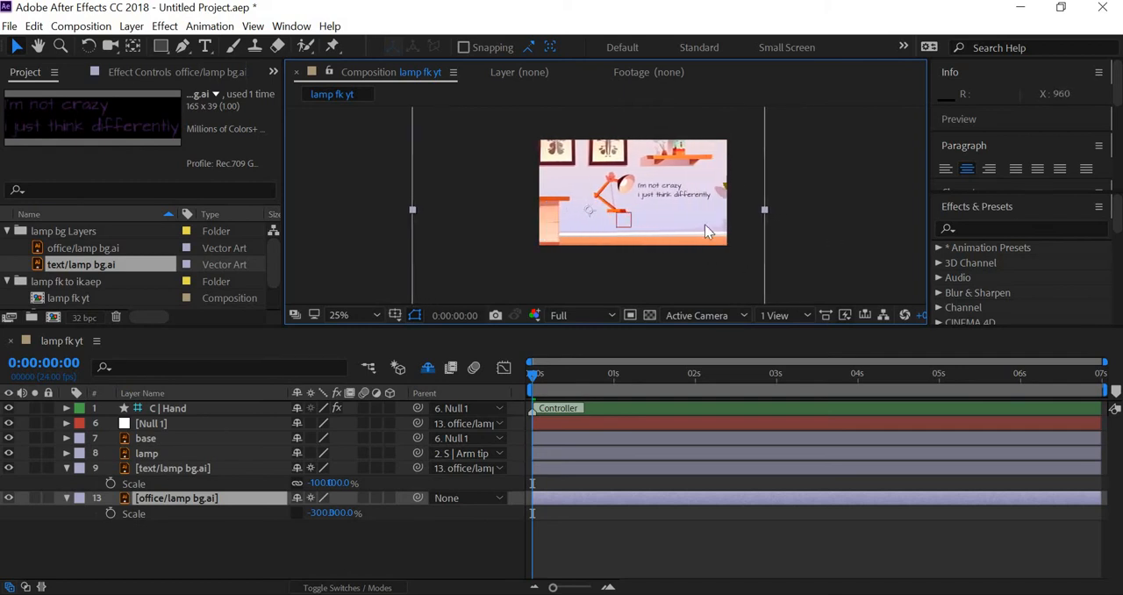
left_click(153, 421)
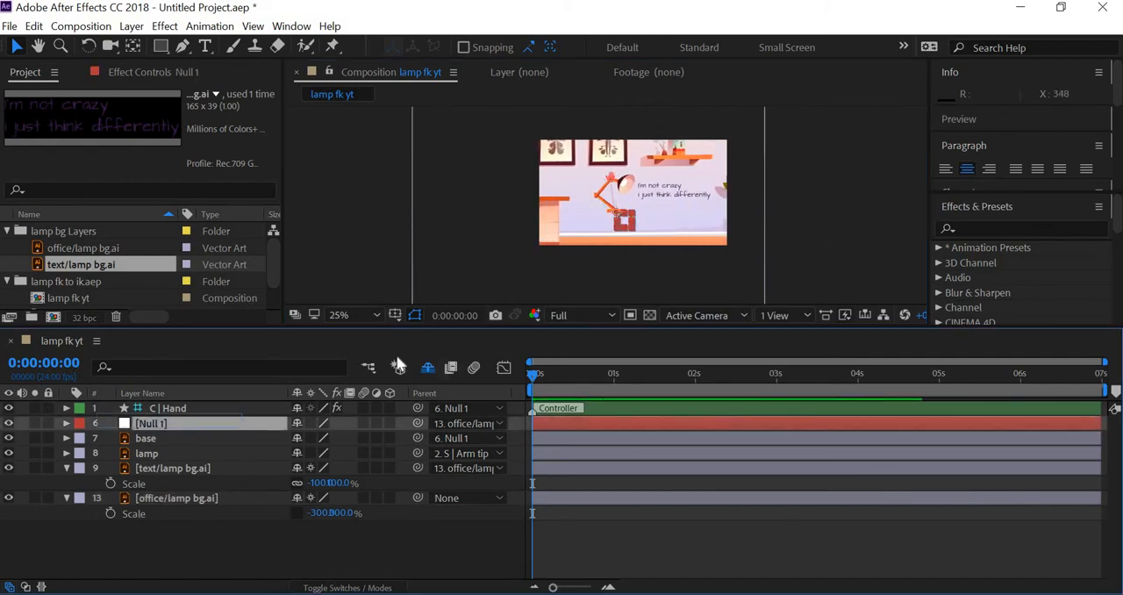
left_click_drag(619, 216, 556, 201)
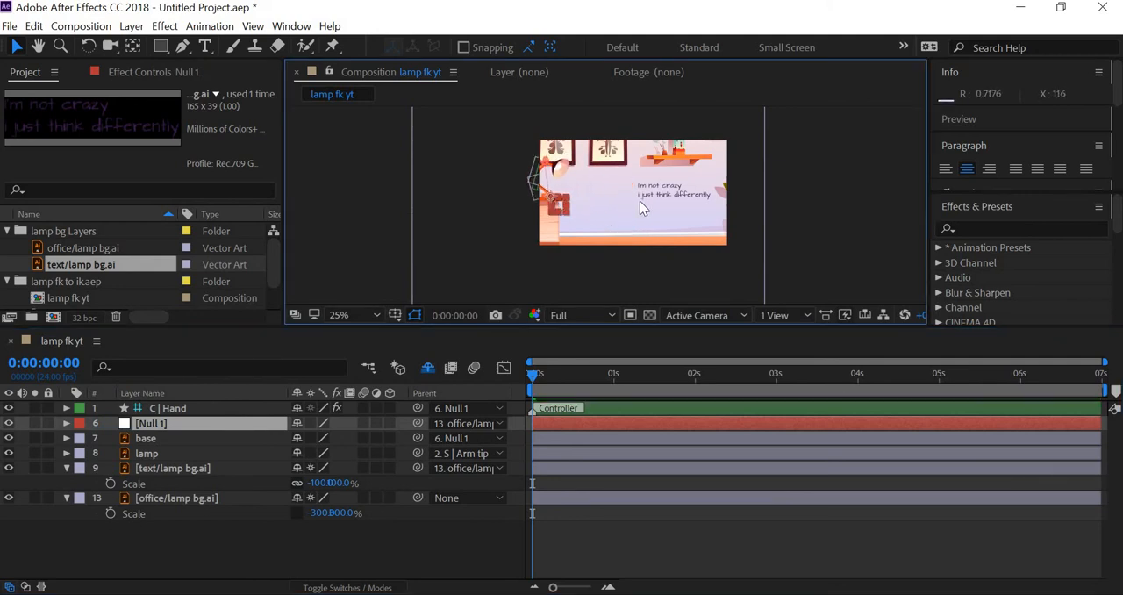
Collapse the revealed Scale properties and move the office background left until the desk leaves the frame and the potted plant enters it
left_click(662, 194)
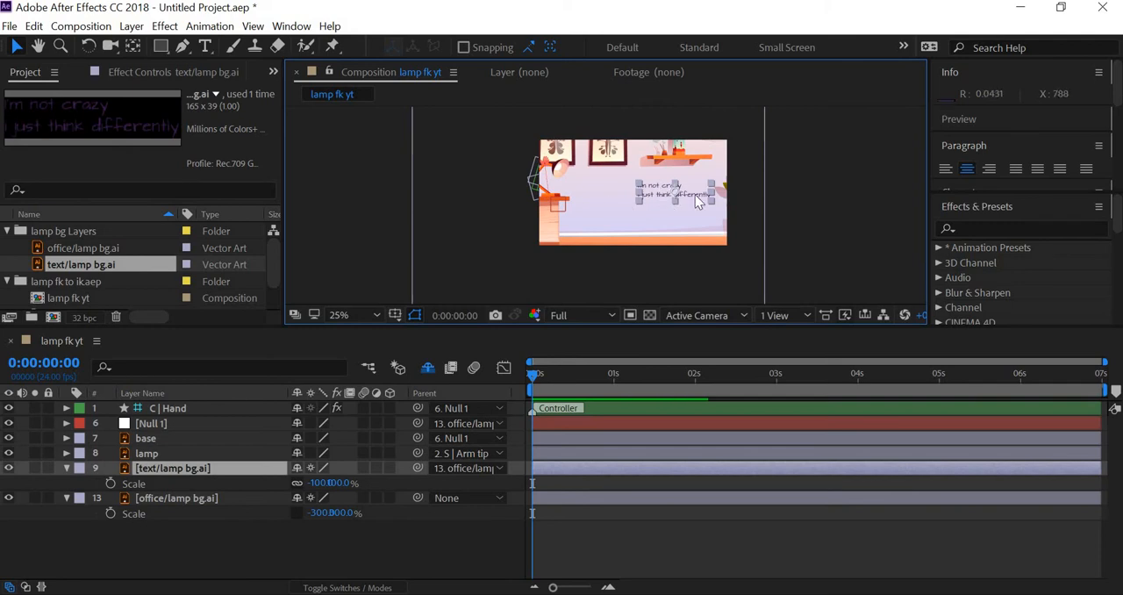
key("period")
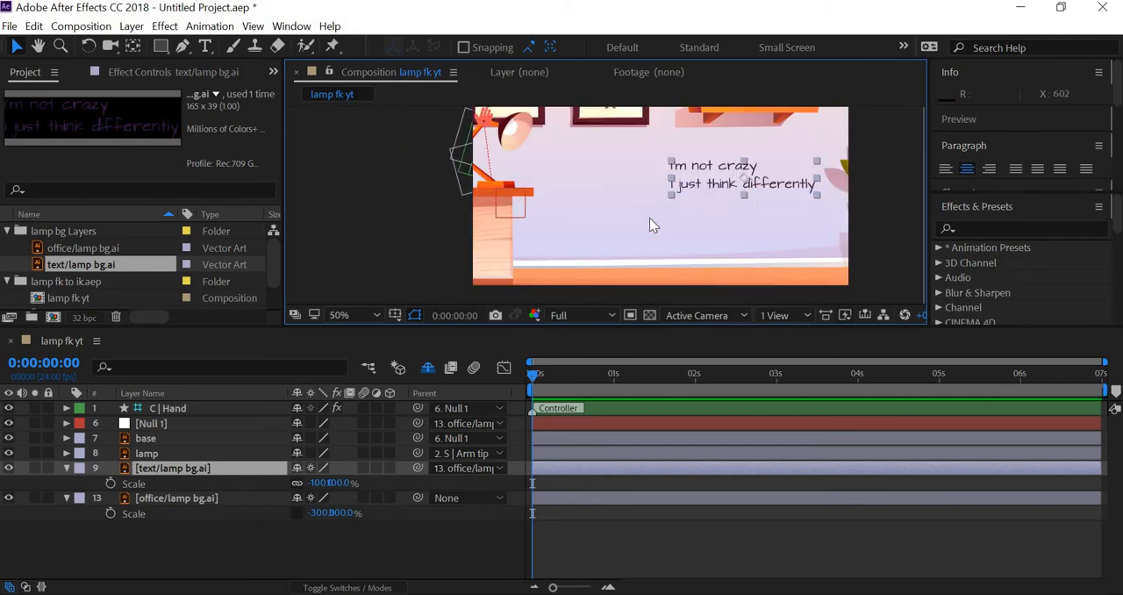
key("comma")
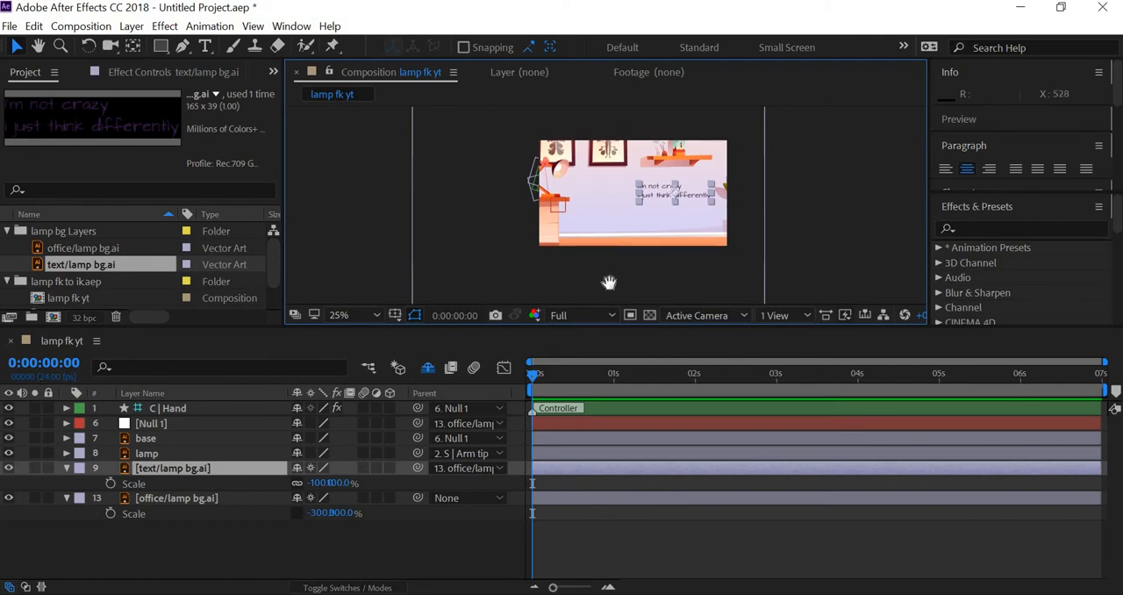
left_click_drag(616, 267, 611, 292)
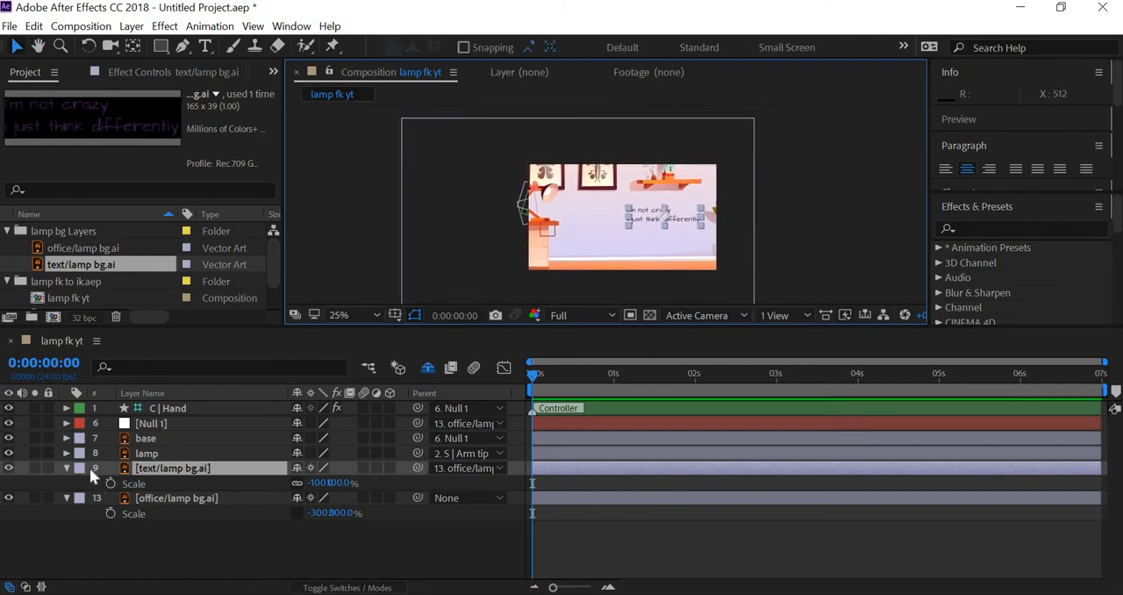
key("s")
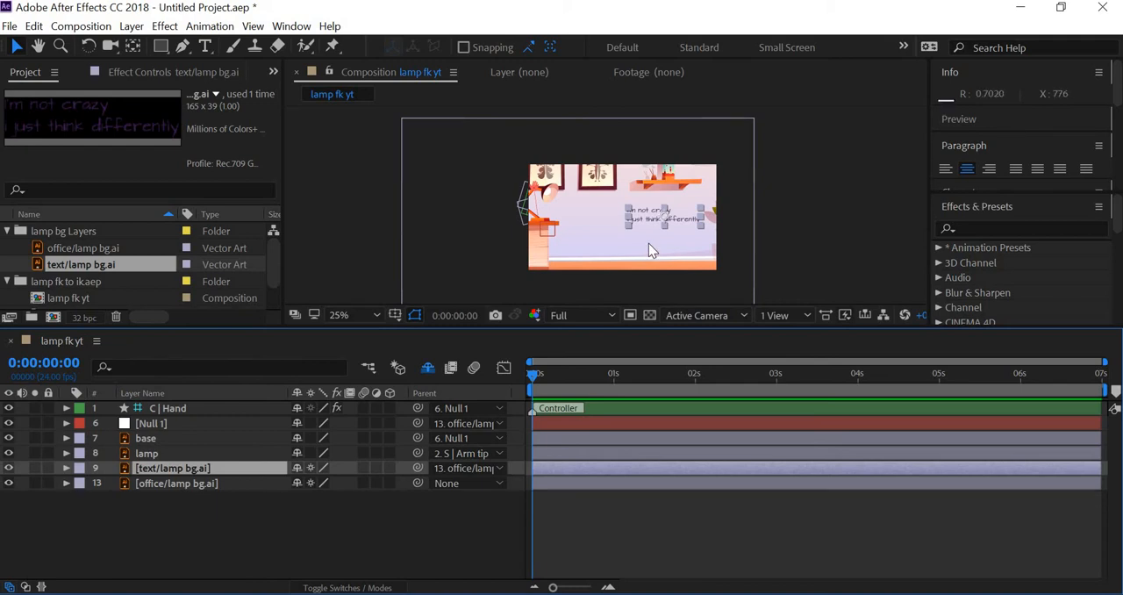
left_click_drag(649, 244, 625, 250)
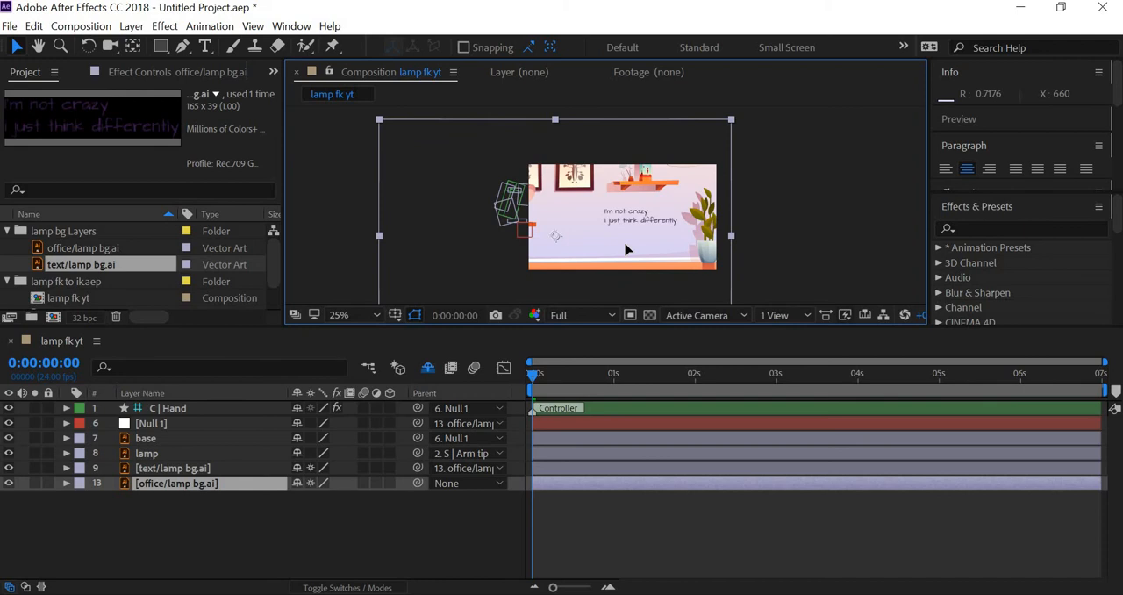
key("p")
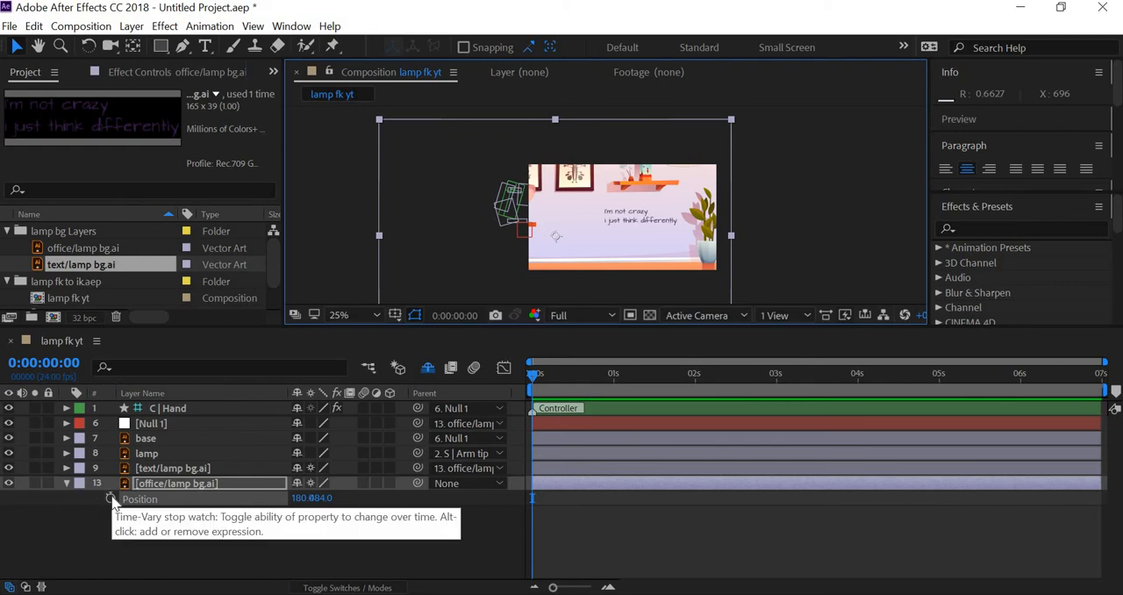
left_click(110, 498)
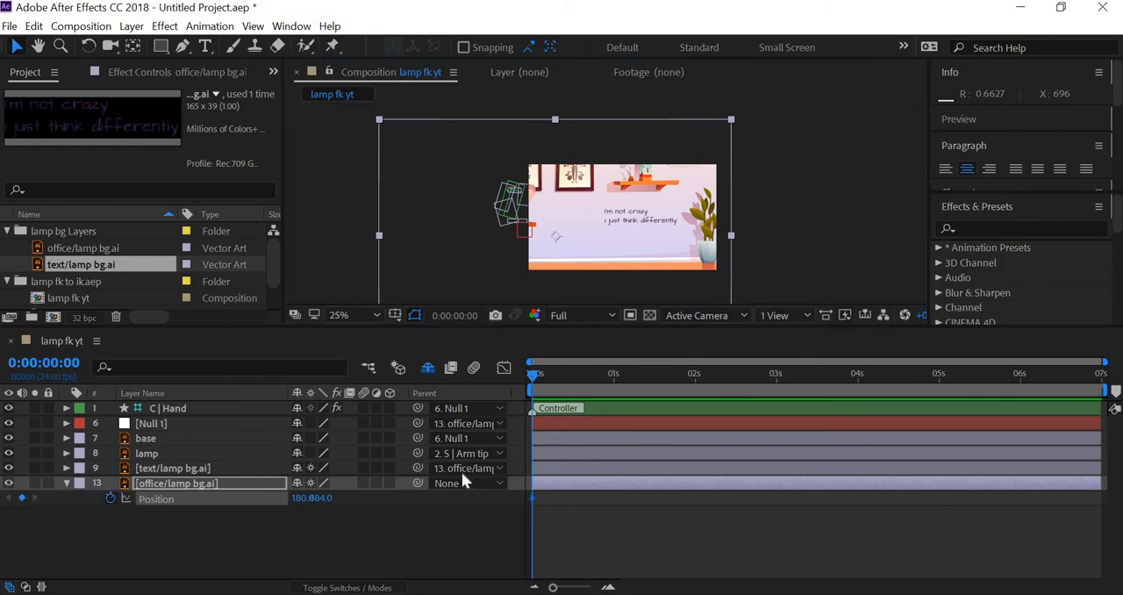
left_click(109, 497)
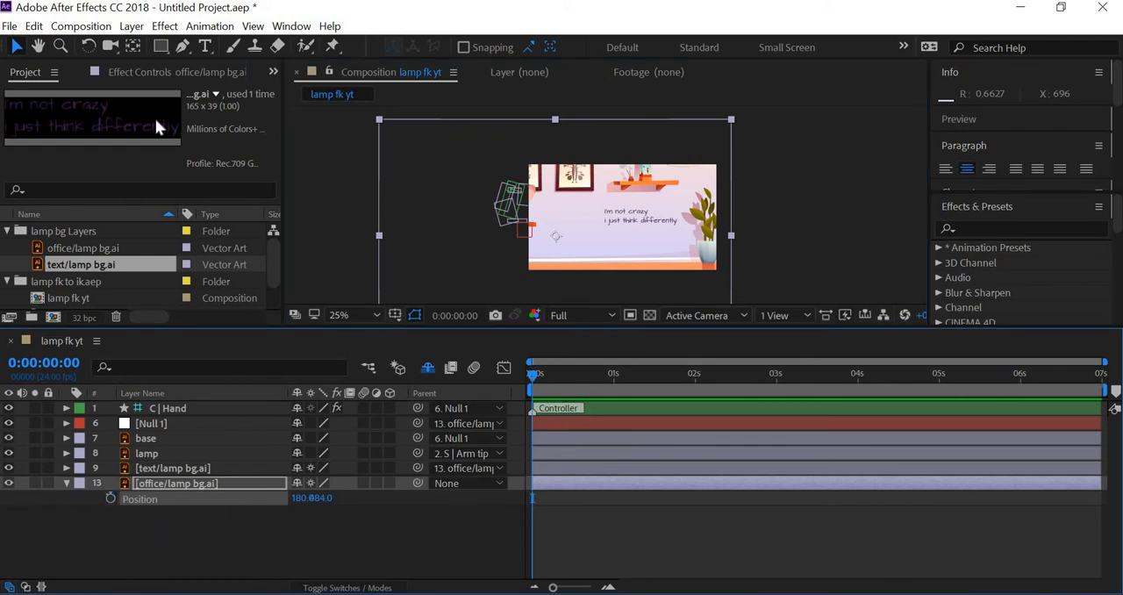
Change the lamp fk yt composition's background color to near-black 020202
left_click(99, 27)
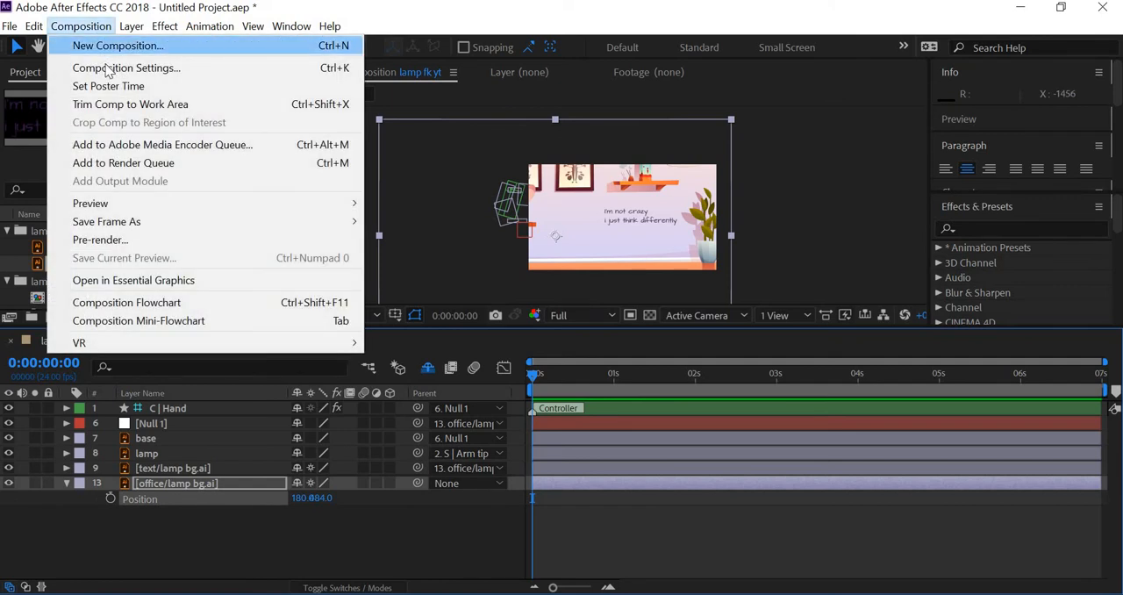
left_click(114, 67)
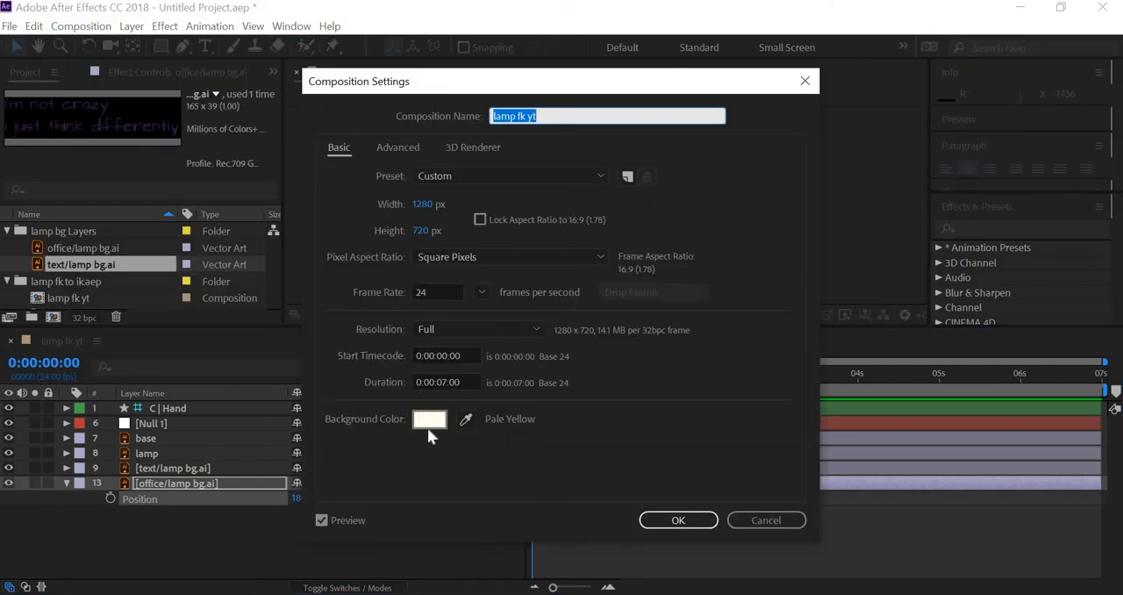
left_click(439, 420)
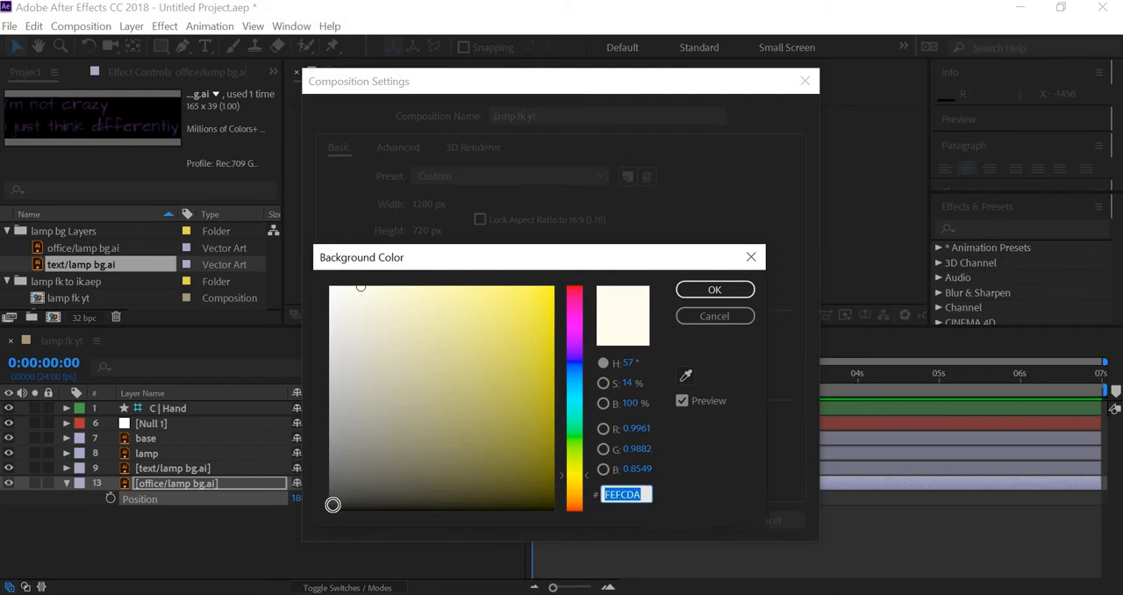
left_click(330, 516)
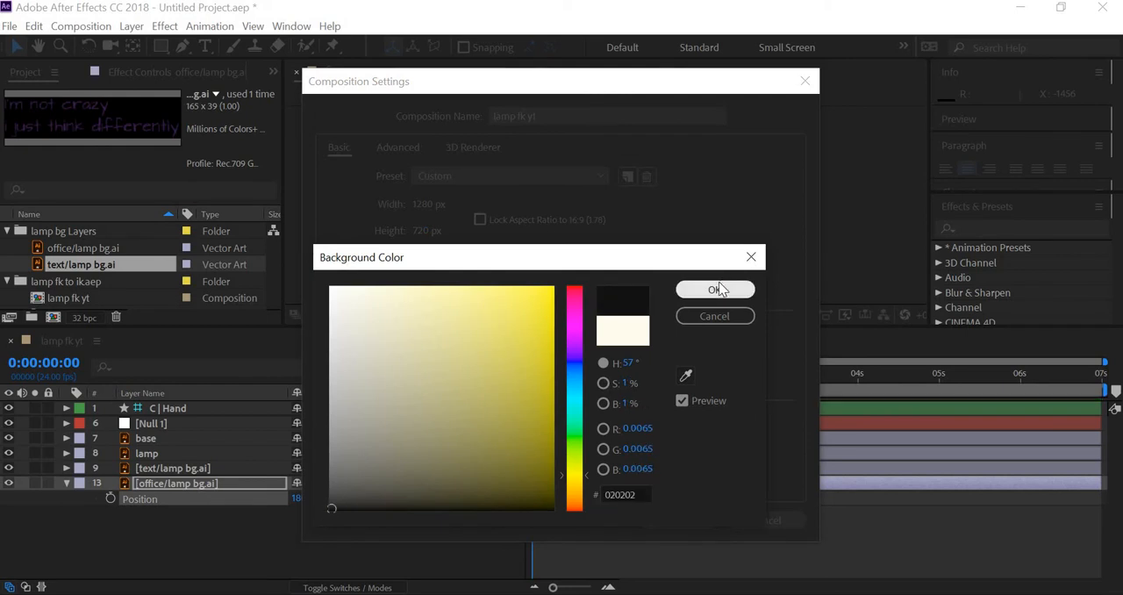
left_click(718, 290)
left_click(680, 519)
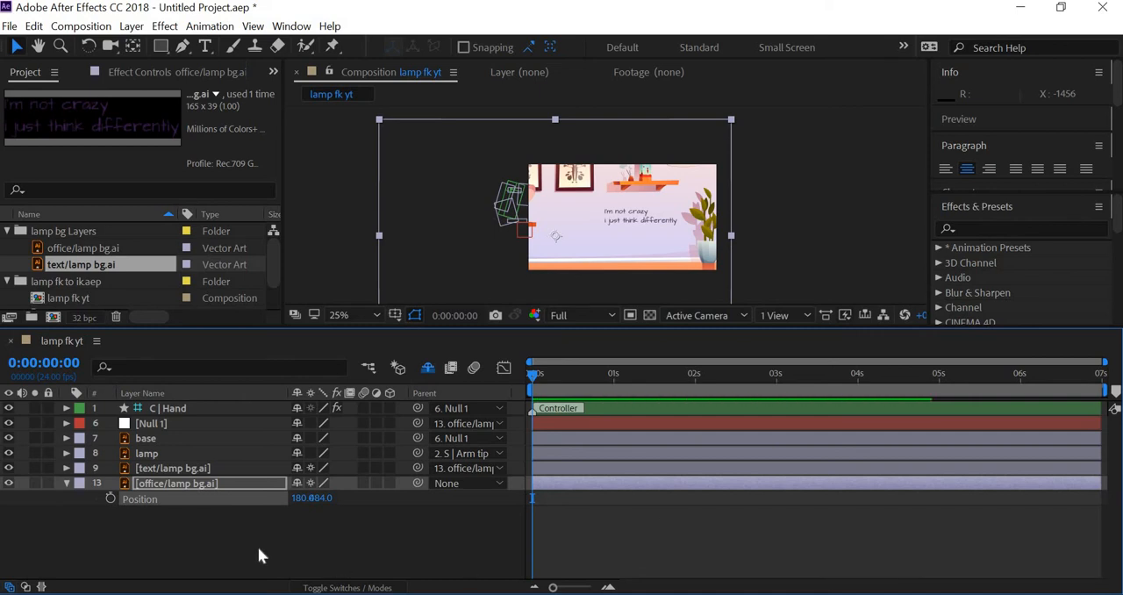
Keyframe the office/lamp bg.ai layer's Opacity from 0% at 0:00:00:00 to 100% at 0:00:00:12
key("t")
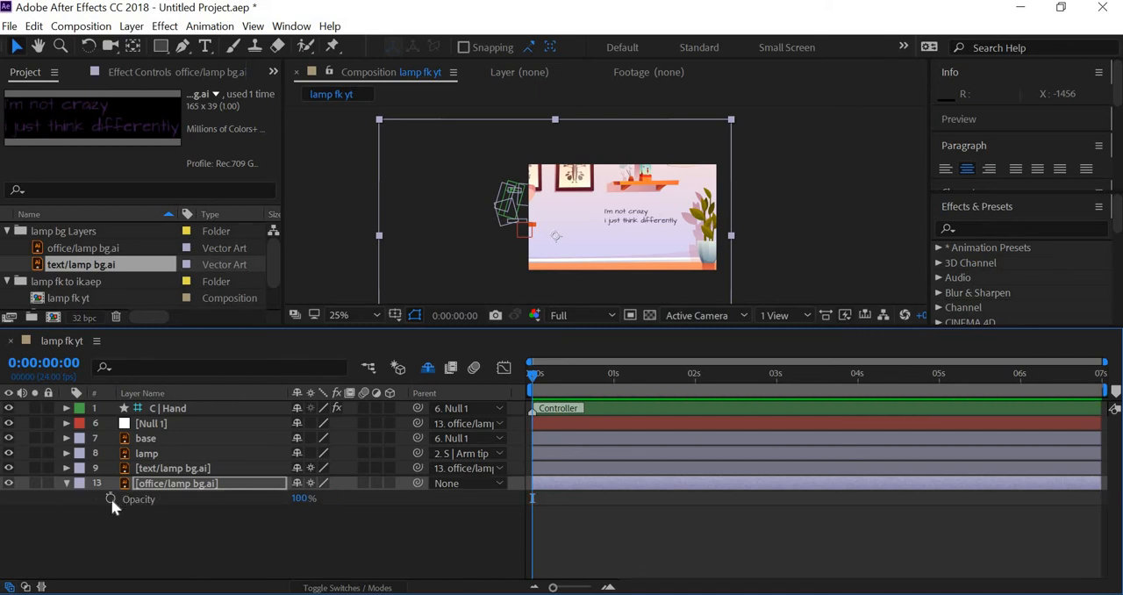
left_click(111, 498)
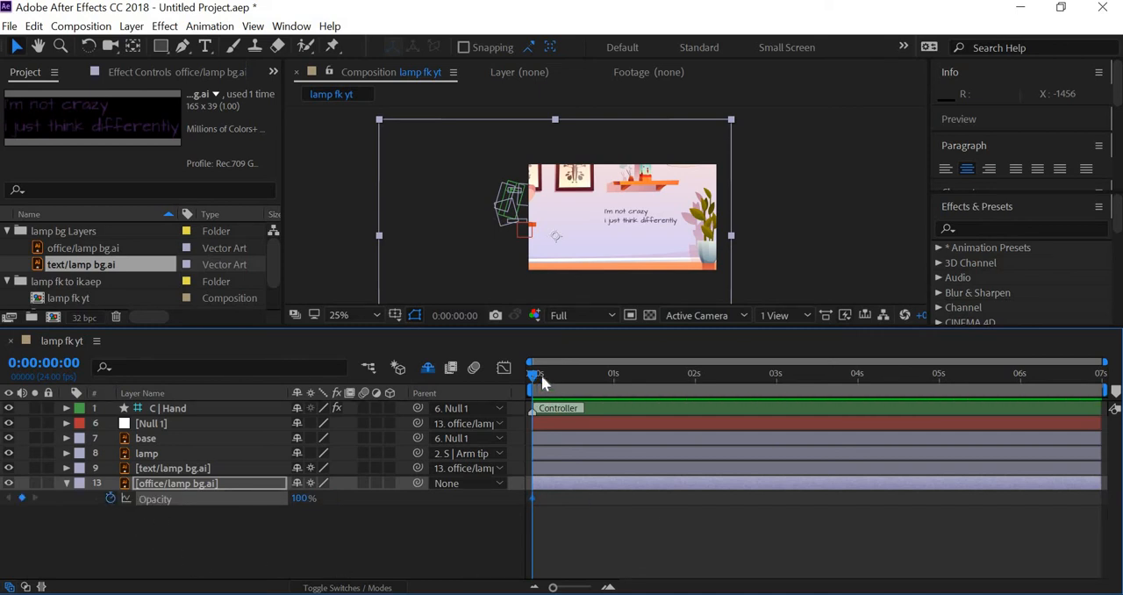
left_click_drag(534, 375, 574, 376)
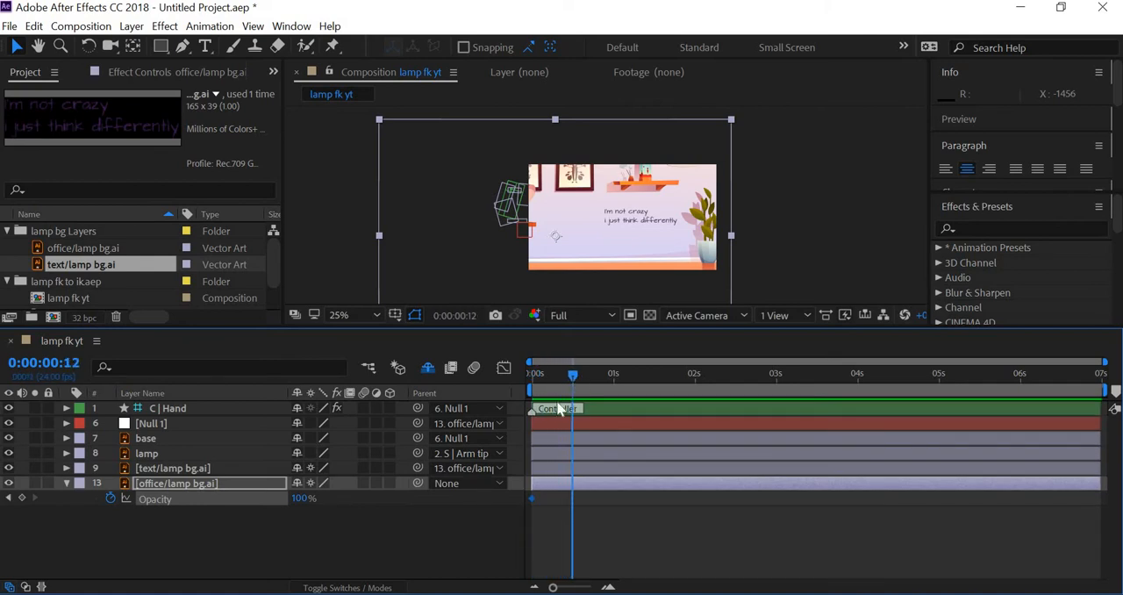
left_click(8, 498)
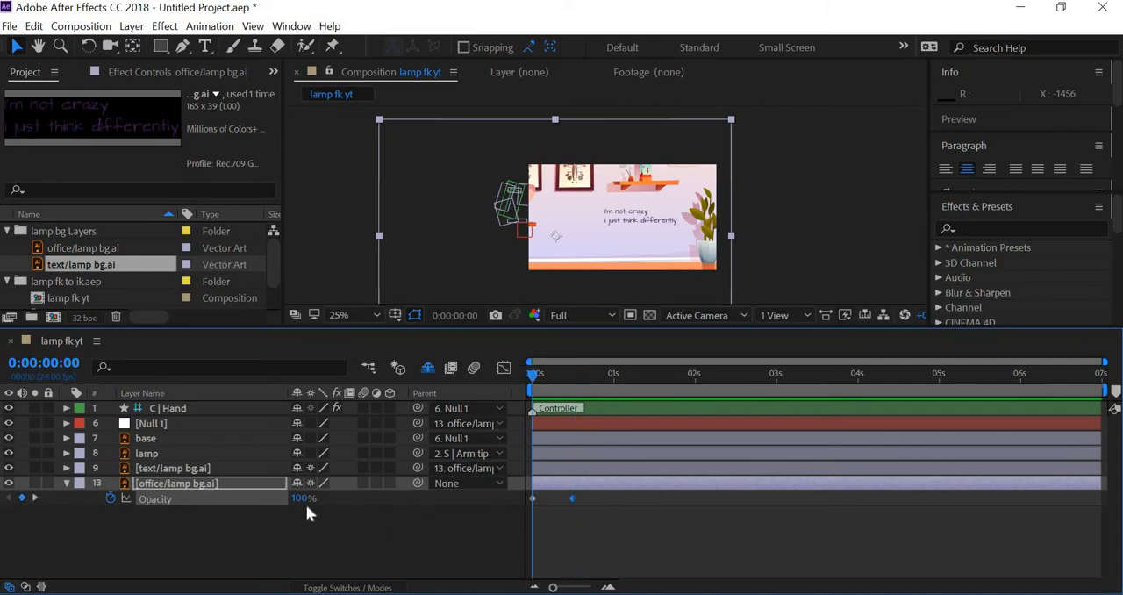
left_click_drag(305, 504, 78, 499)
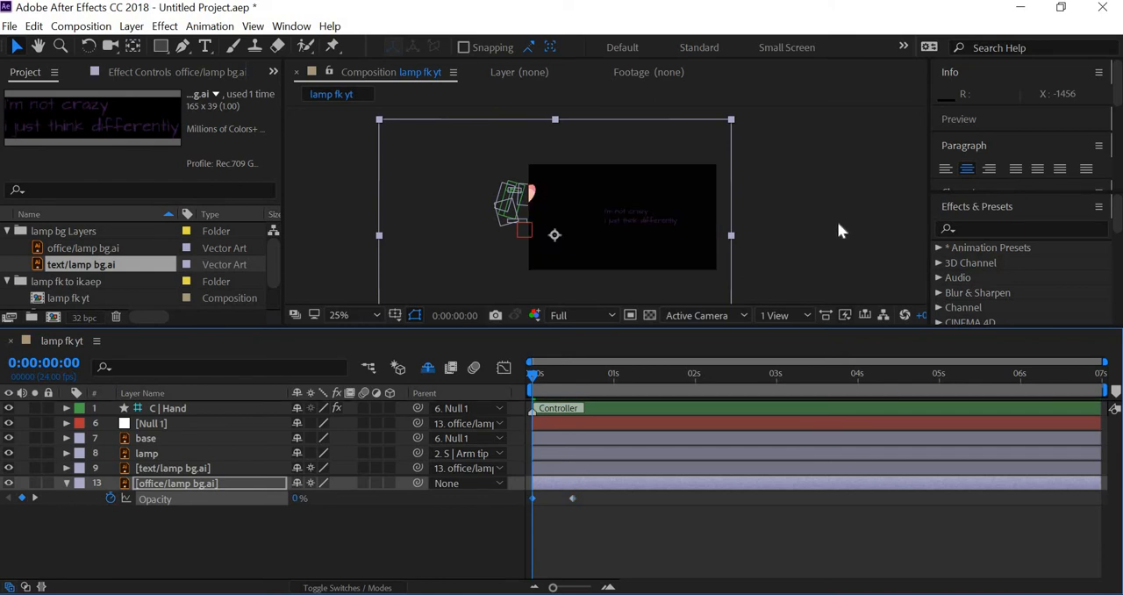
Add Opacity keyframes to the text/lamp bg.ai layer at 0:00:00:00 and 0:00:00:12
left_click(719, 230)
key("period")
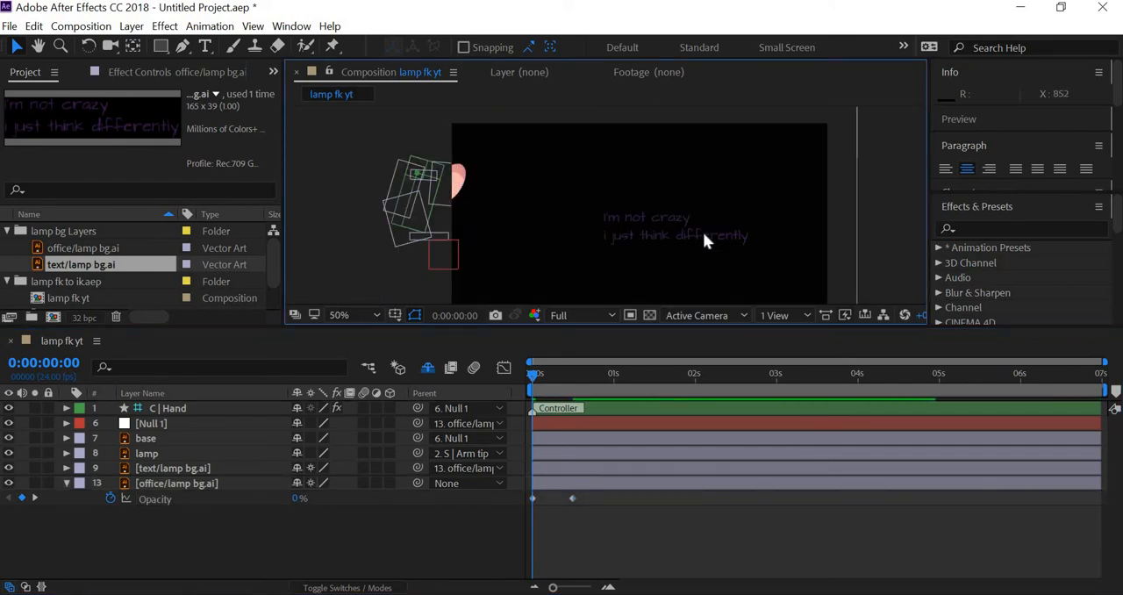
left_click(703, 231)
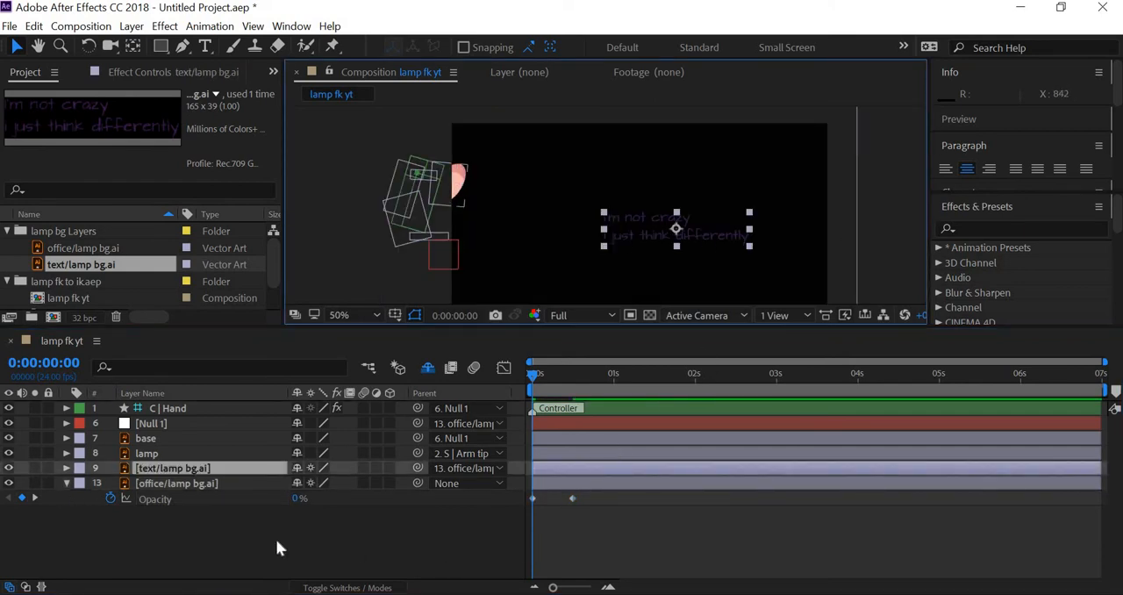
key("t")
left_click(108, 483)
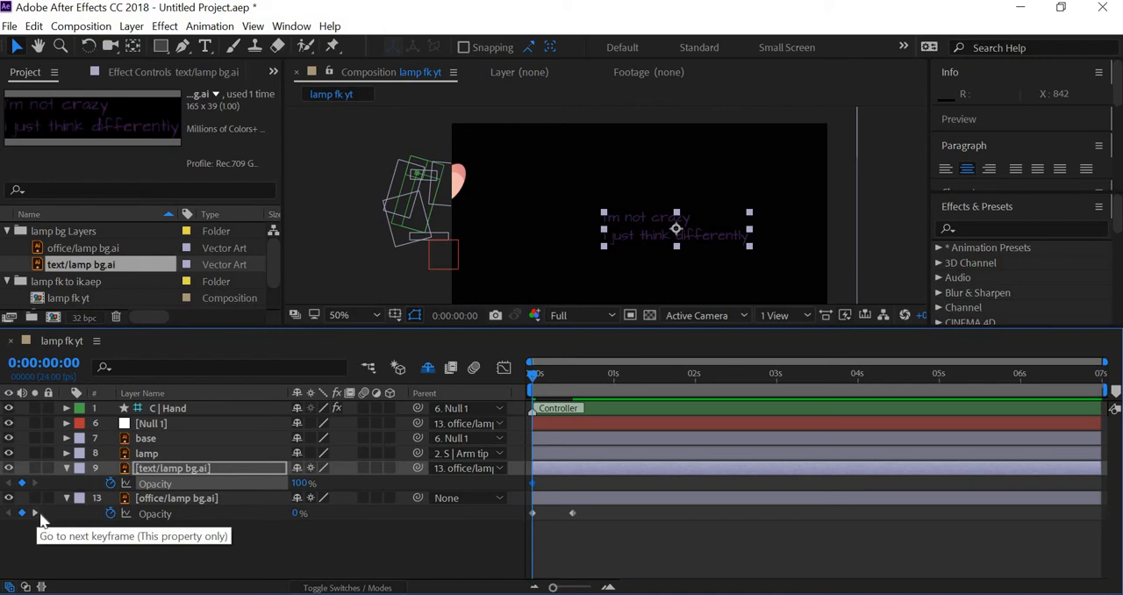
left_click(34, 513)
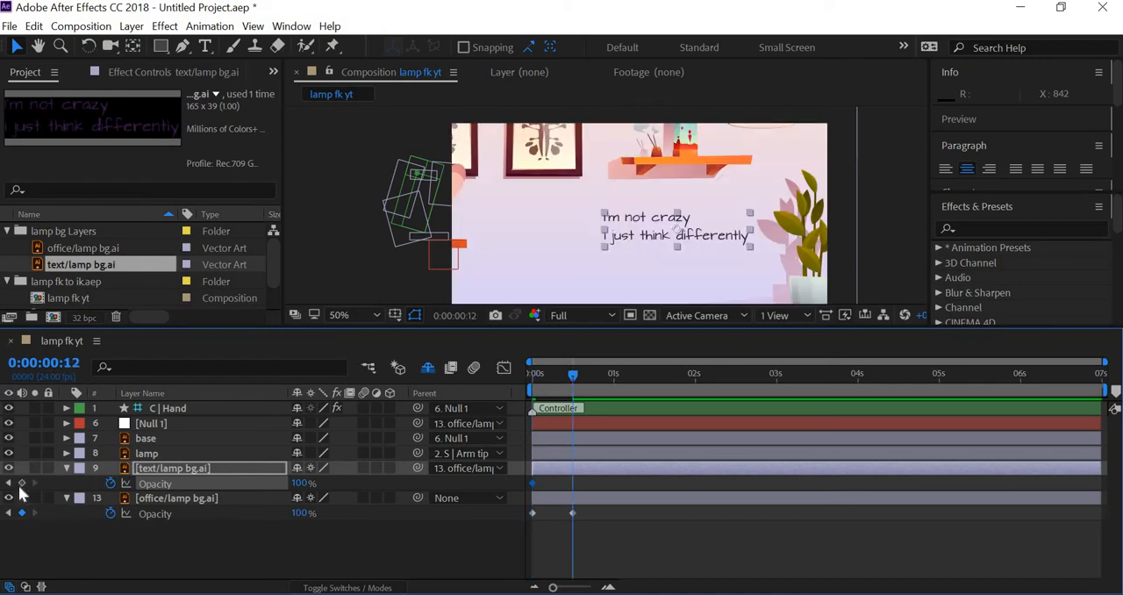
left_click(22, 483)
Set the text/lamp bg.ai layer's Opacity to 0% at the first keyframe and 100% at the 0:00:00:12 keyframe
left_click(9, 483)
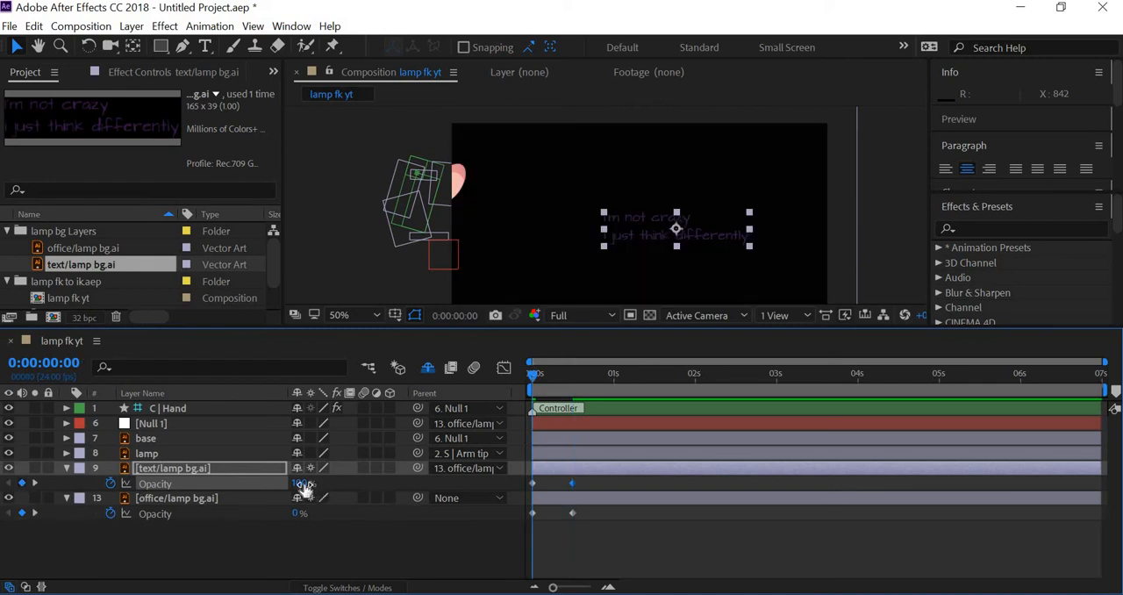
left_click_drag(297, 483, 141, 480)
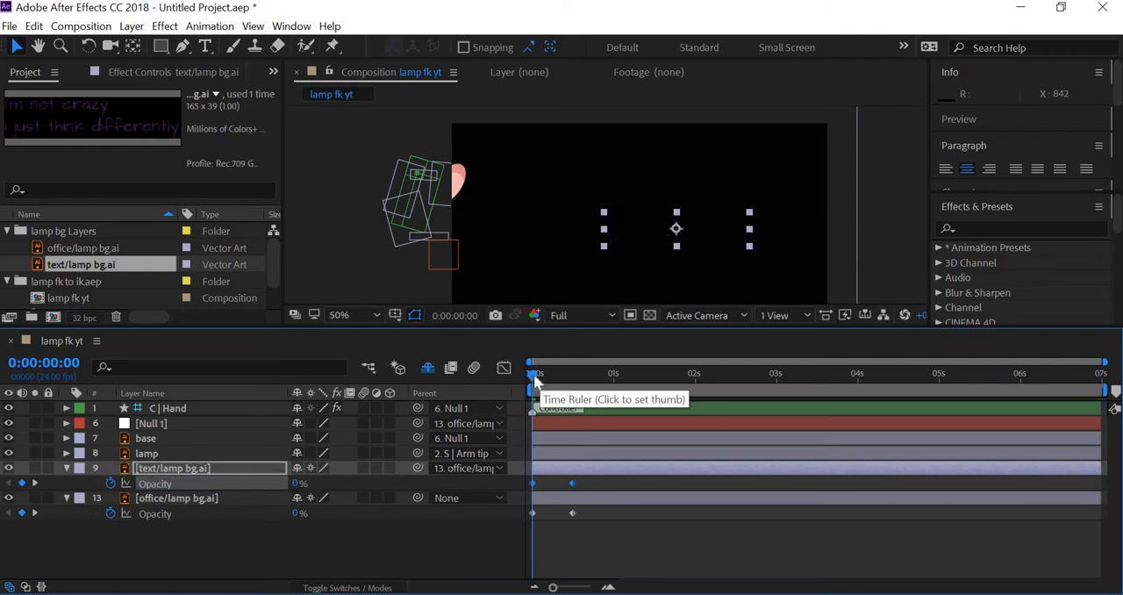
left_click_drag(535, 376, 576, 372)
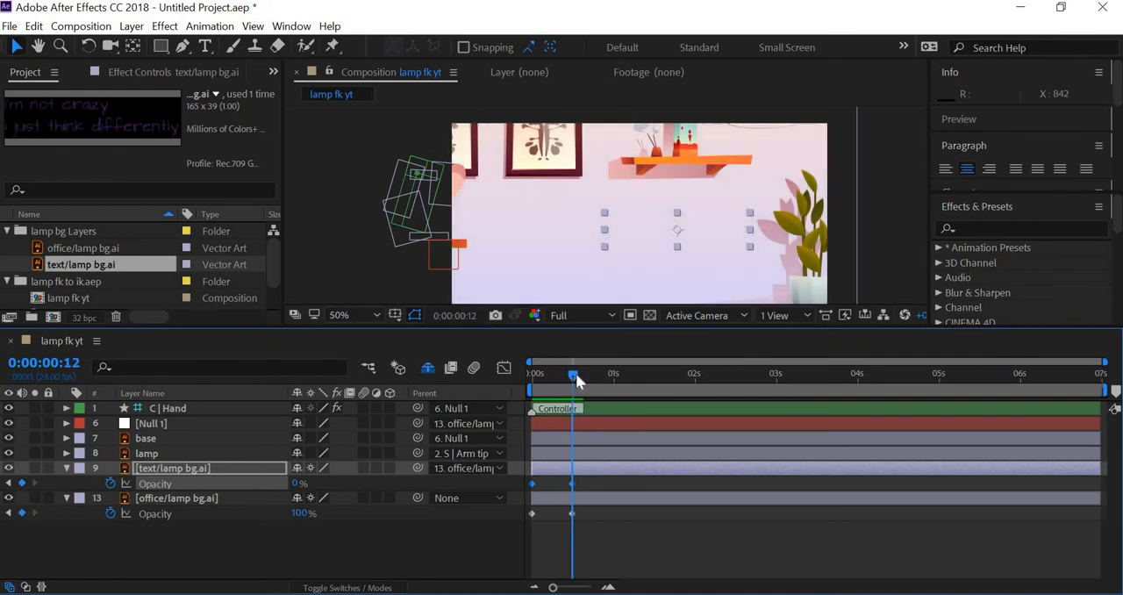
left_click(368, 549)
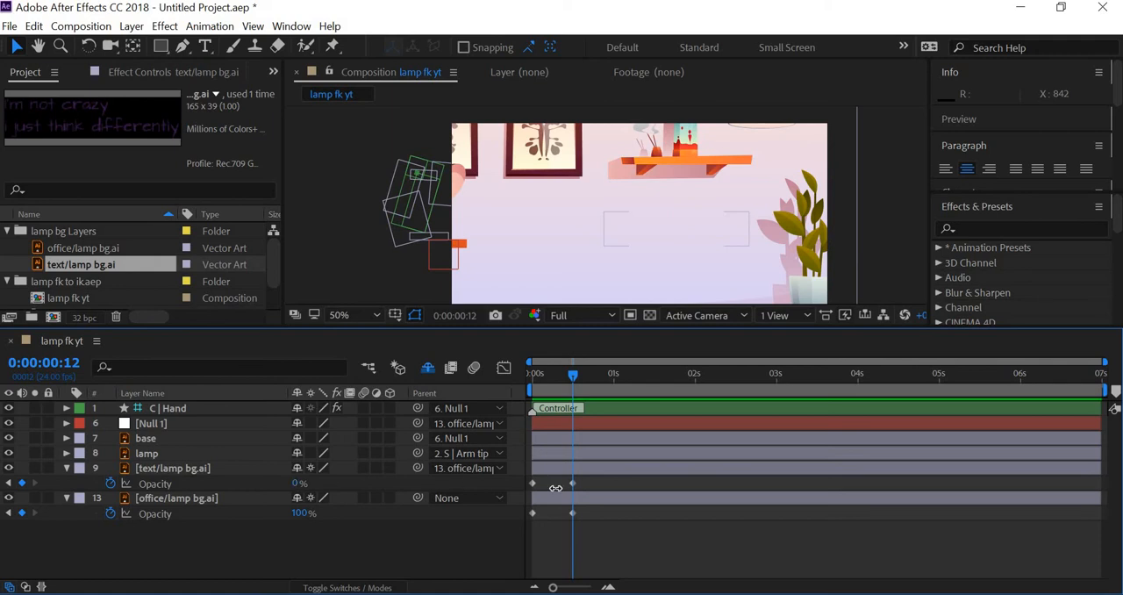
left_click_drag(555, 488, 560, 488)
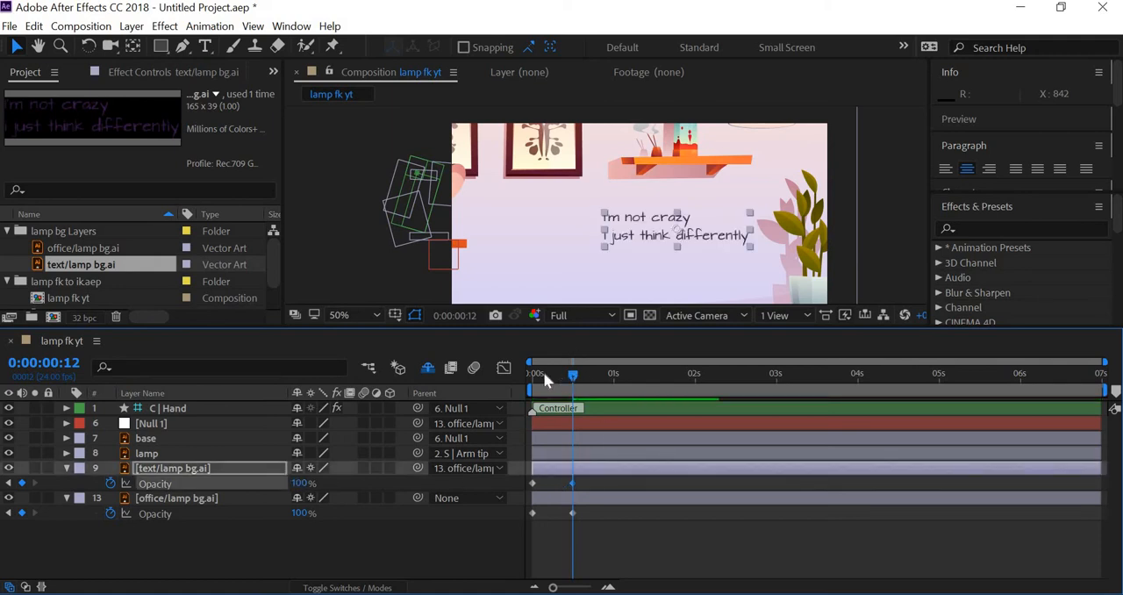
Reveal the office/lamp bg.ai layer's Position alongside its Opacity and add a Position keyframe at 0:00:01:00
left_click_drag(544, 377, 616, 390)
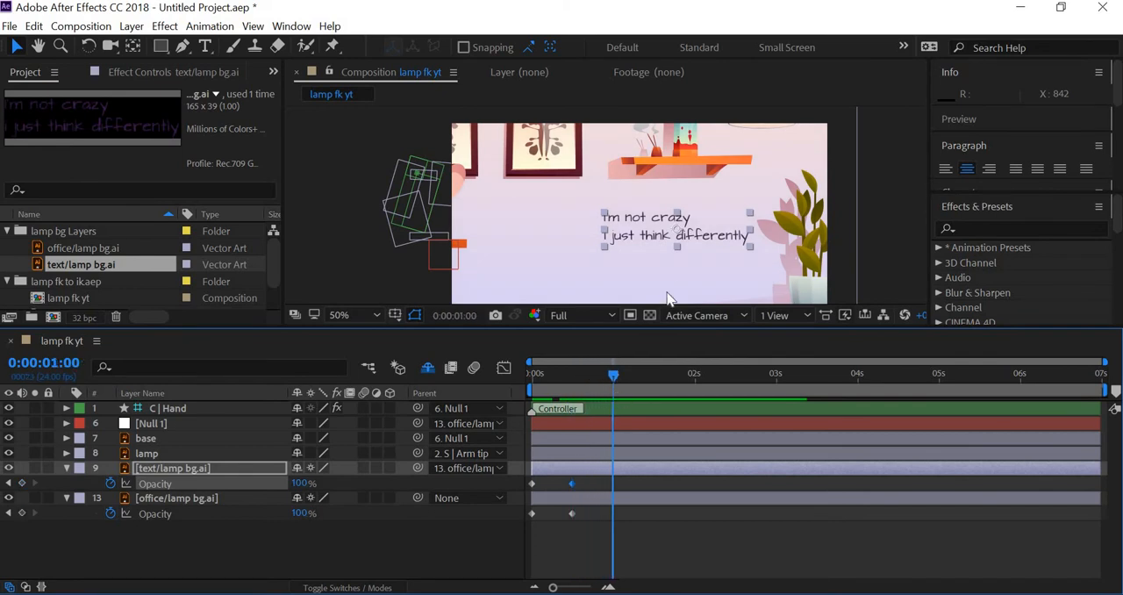
scroll(666, 274, "down", 4)
scroll(667, 274, "up", 2)
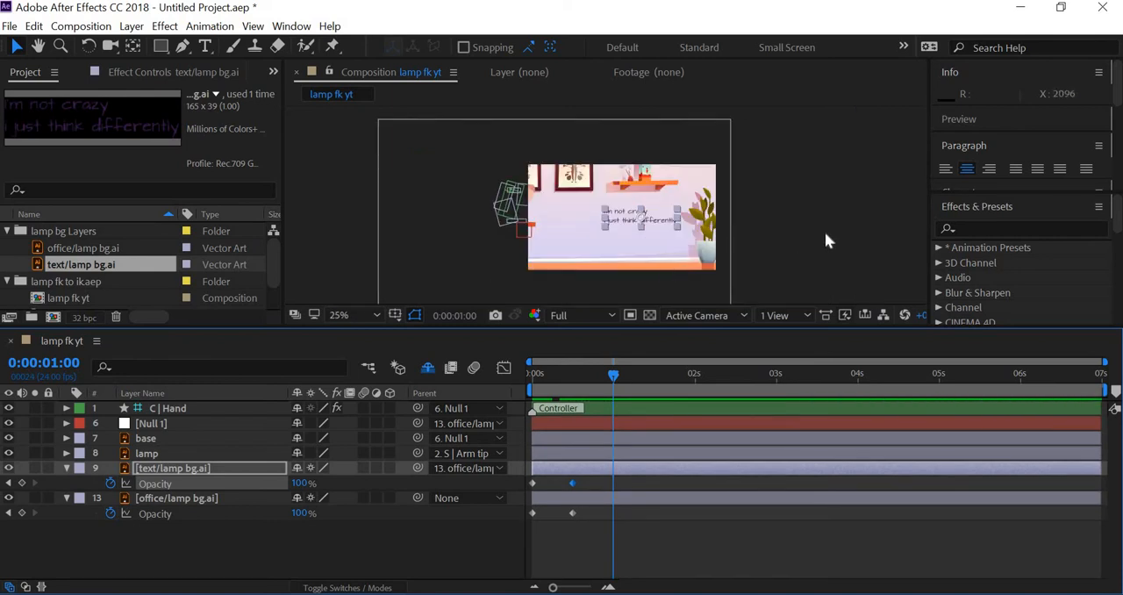
scroll(638, 224, "up", 2)
scroll(638, 224, "down", 2)
left_click(172, 500)
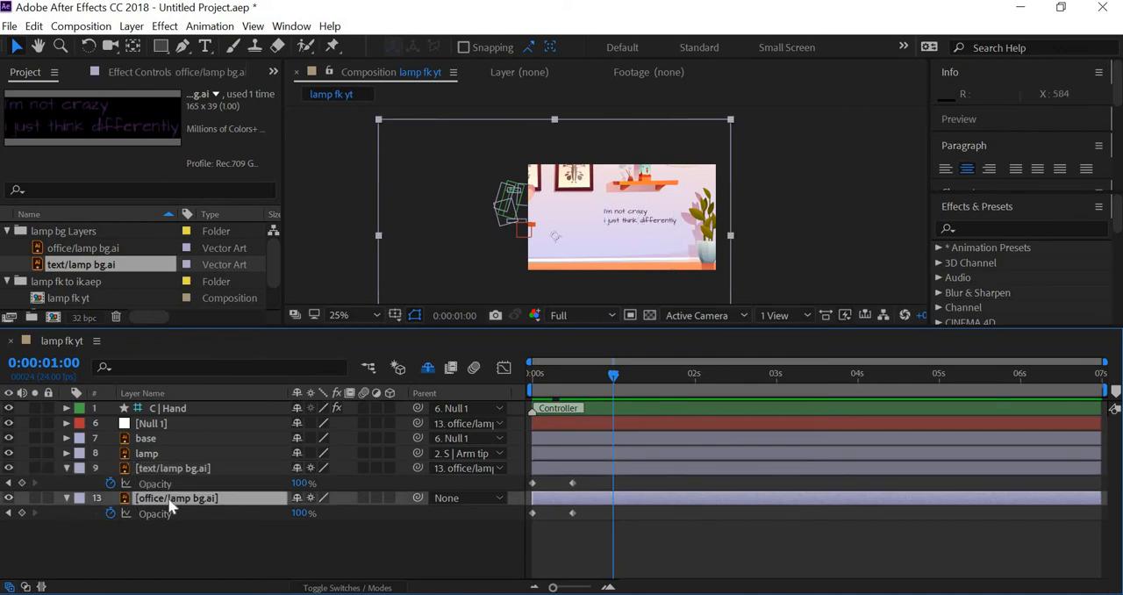
key("shift+p")
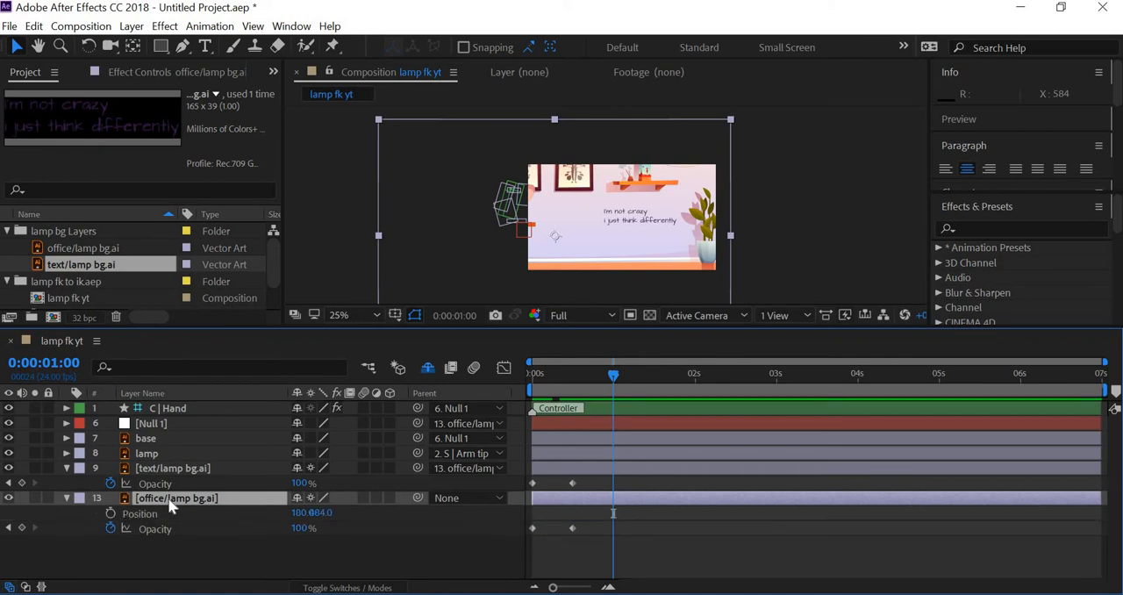
left_click(111, 514)
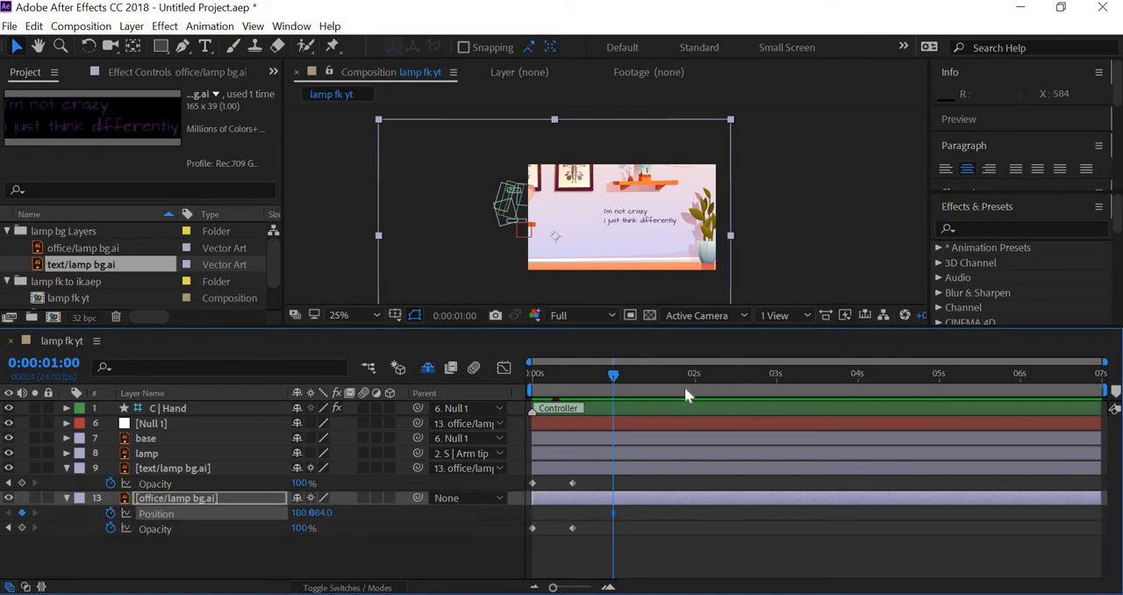
At 0:00:02:00, move the office background right to Position 1060, 484 so the desk and lamp enter the frame
left_click_drag(684, 386, 702, 400)
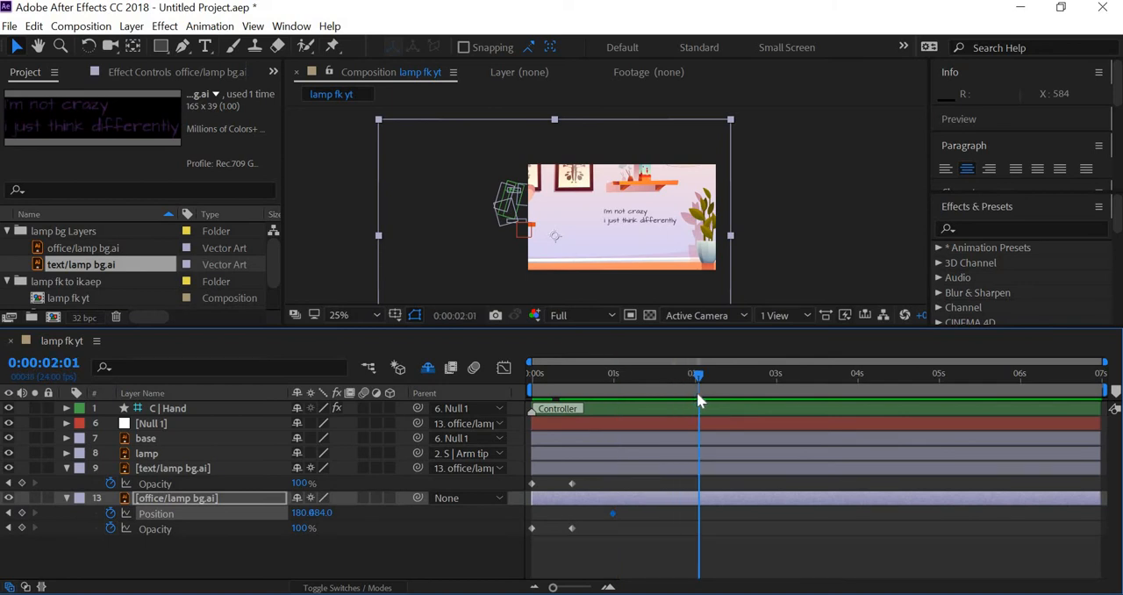
key("Page_Up")
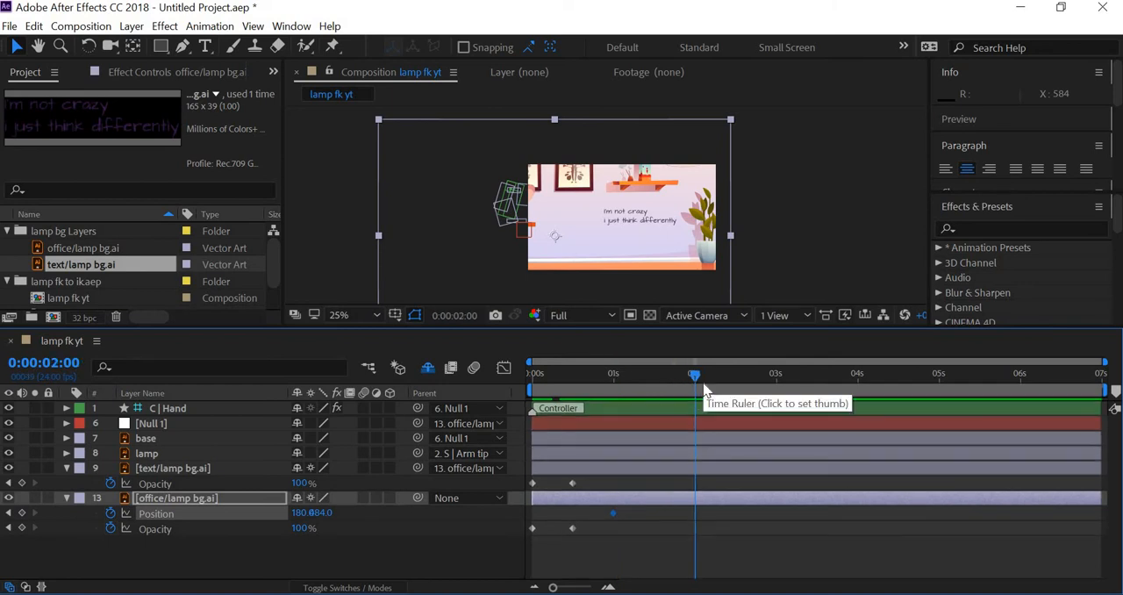
key("shift+Right")
key("shift+Right")
key("shift+Right")
key("shift+Right")
key("shift+Right")
key("shift+Right")
key("shift+Right")
key("shift+Right")
key("shift+Right")
key("shift+Right")
key("shift+Right")
key("shift+Right")
key("shift+Right")
key("shift+Right")
key("shift+Right")
key("shift+Right")
key("shift+Right")
key("shift+Right")
key("shift+Right")
key("shift+Right")
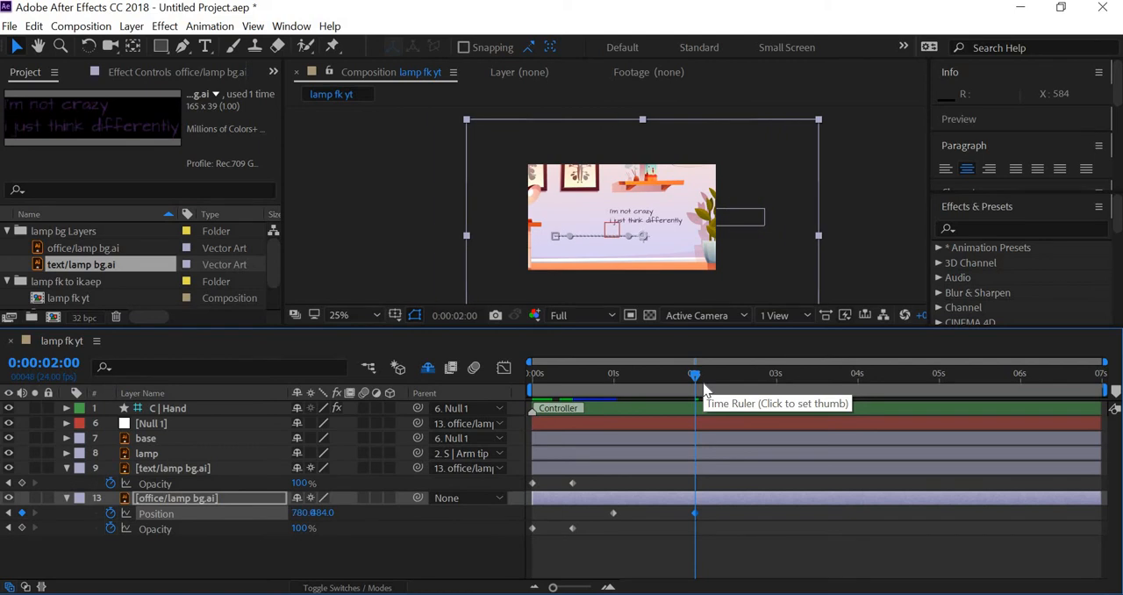
key("shift+Right")
key("shift+Right")
key("shift+Right")
key("shift+Right")
key("shift+Right")
key("shift+Right")
key("shift+Right")
key("shift+Right")
key("shift+Right")
key("shift+Right")
key("shift+Right")
key("shift+Right")
key("shift+Right")
key("shift+Right")
key("shift+Right")
key("shift+Right")
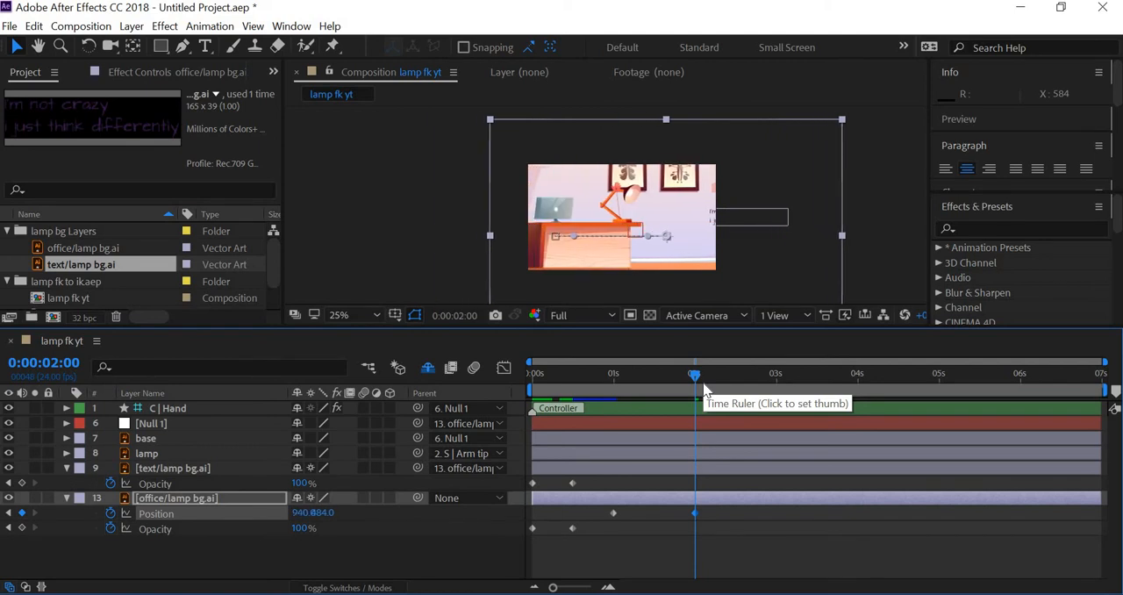
key("shift+Right")
key("shift+Right")
key("shift+Right")
key("shift+Right")
key("shift+Right")
key("shift+Right")
key("shift+Right")
key("shift+Right")
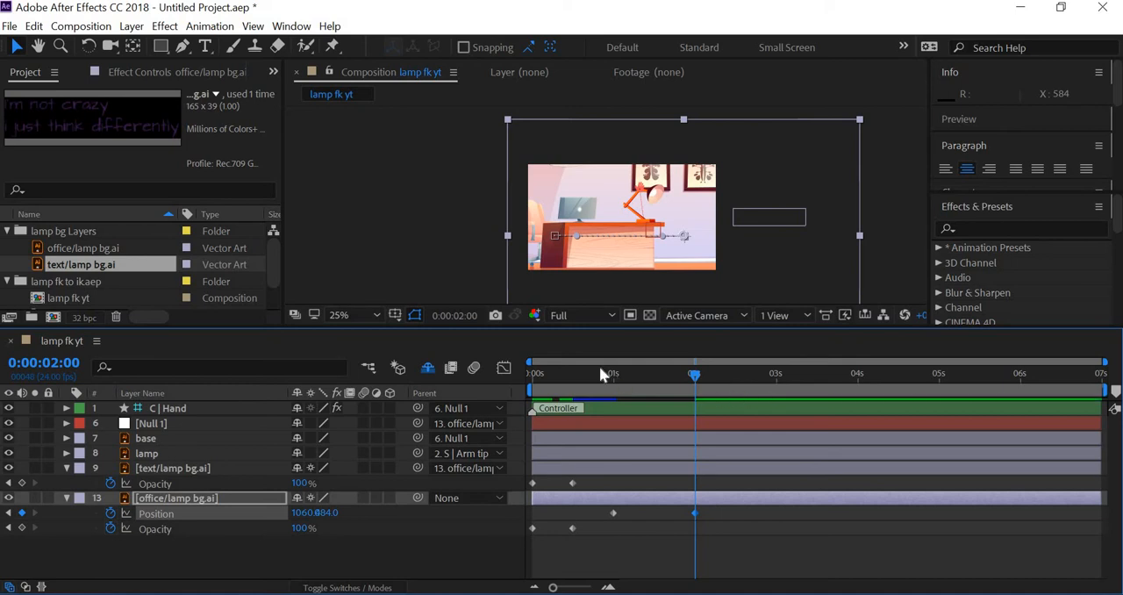
Scrub through the background pan and apply Easy Ease to both office/lamp bg.ai Position keyframes
left_click_drag(588, 374, 664, 383)
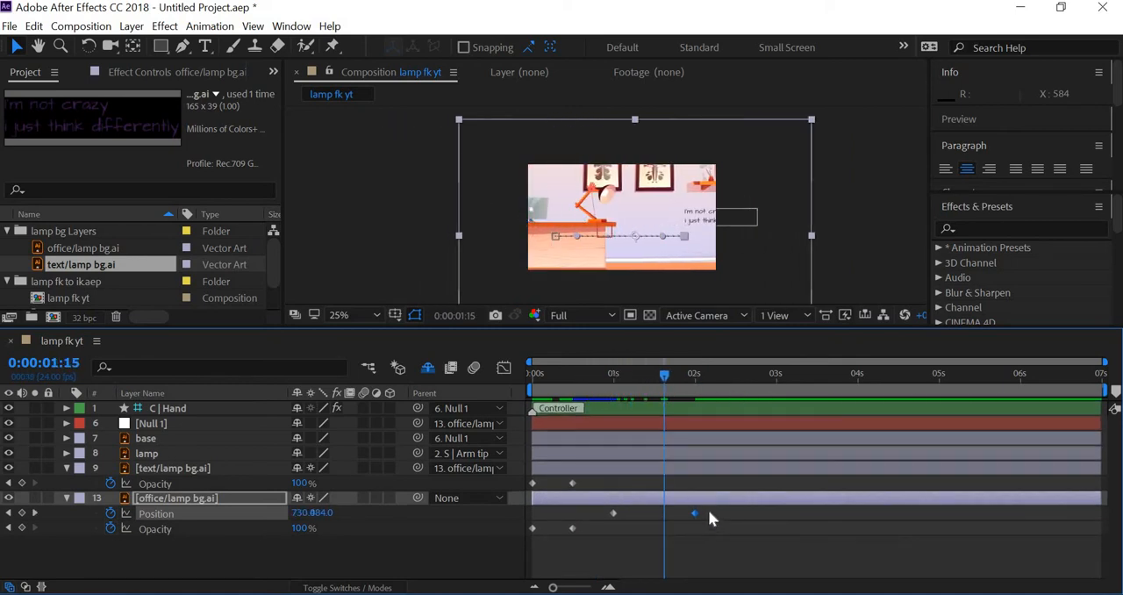
right_click(613, 513)
mouse_move(786, 499)
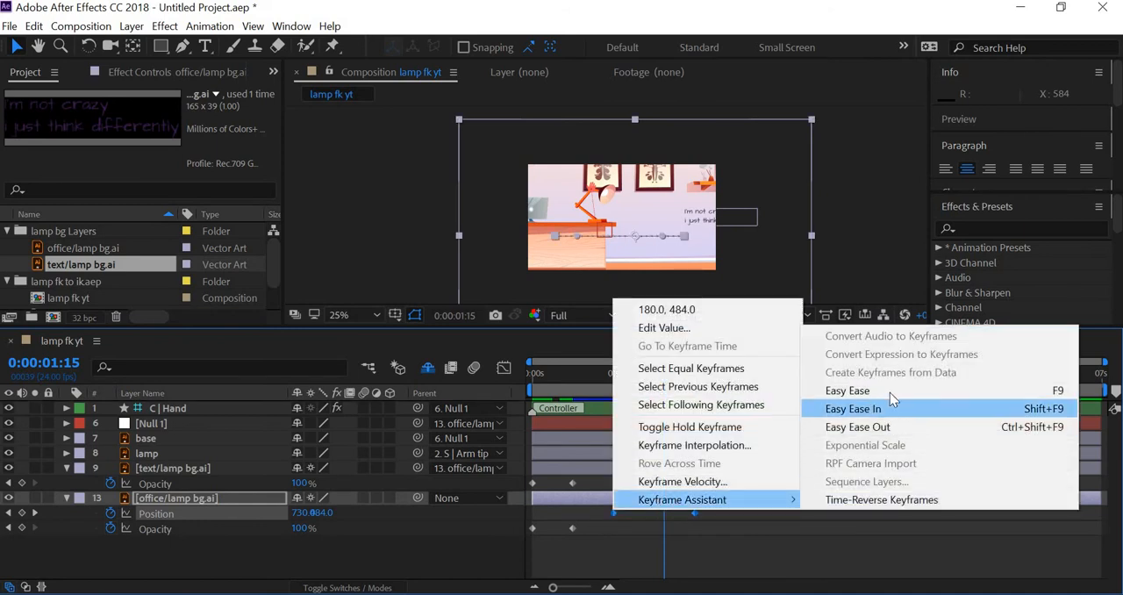
left_click(889, 391)
Play the composition from 0:00:00:00 to review the fade-in and the eased background pan
left_click(530, 375)
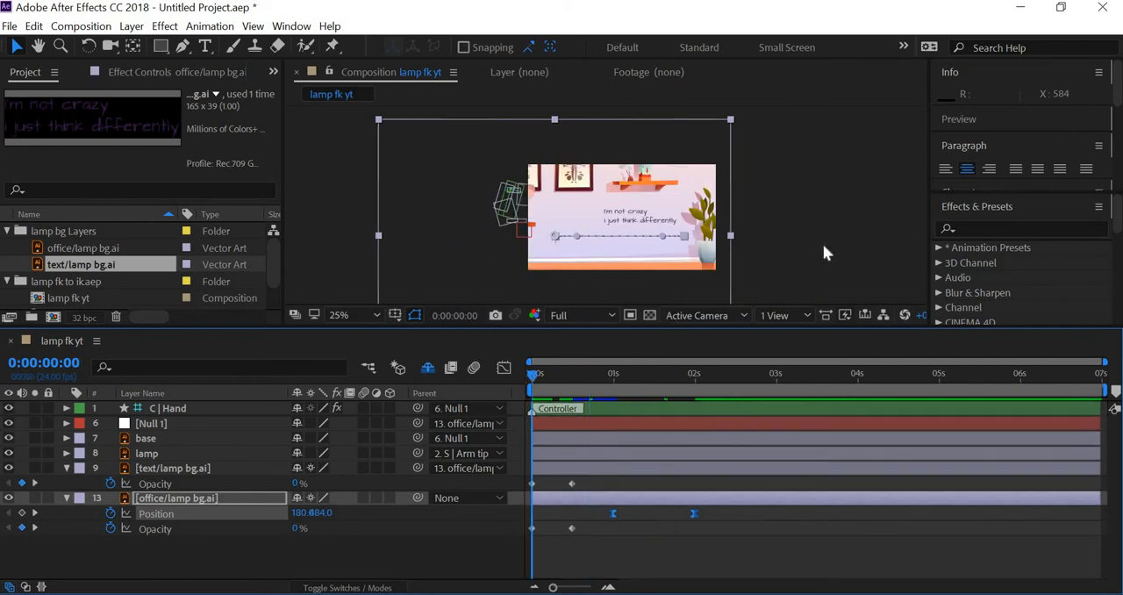
left_click(823, 241)
key("space")
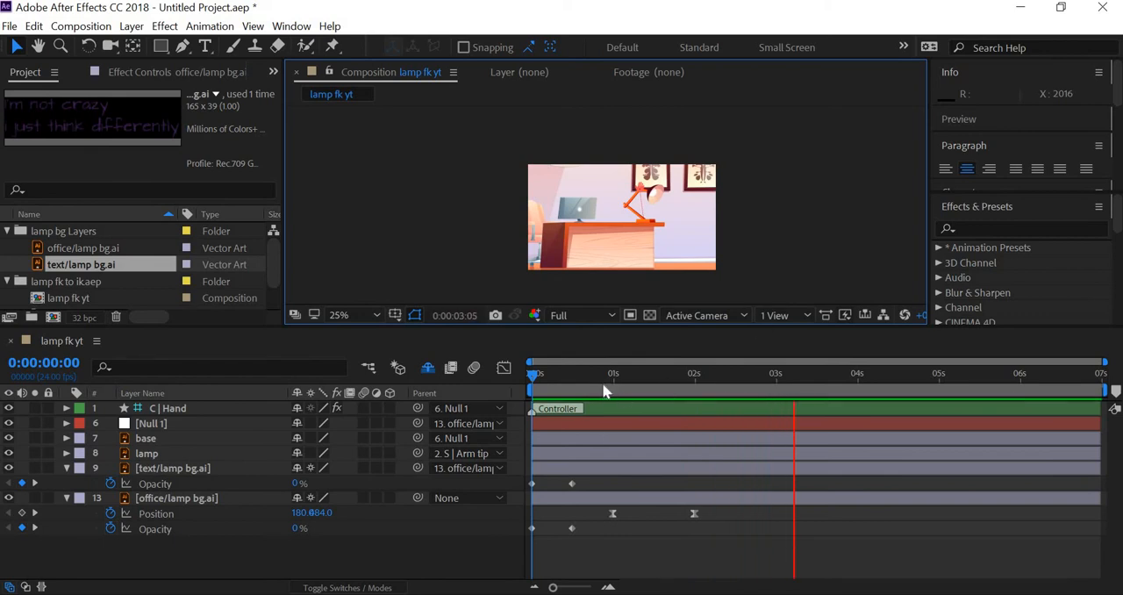
key("space")
At 0:00:02:00, move Null 1 left along the desk so the lamp stands beside the monitor with its base on the desktop
left_click_drag(626, 373, 694, 393)
key("slash")
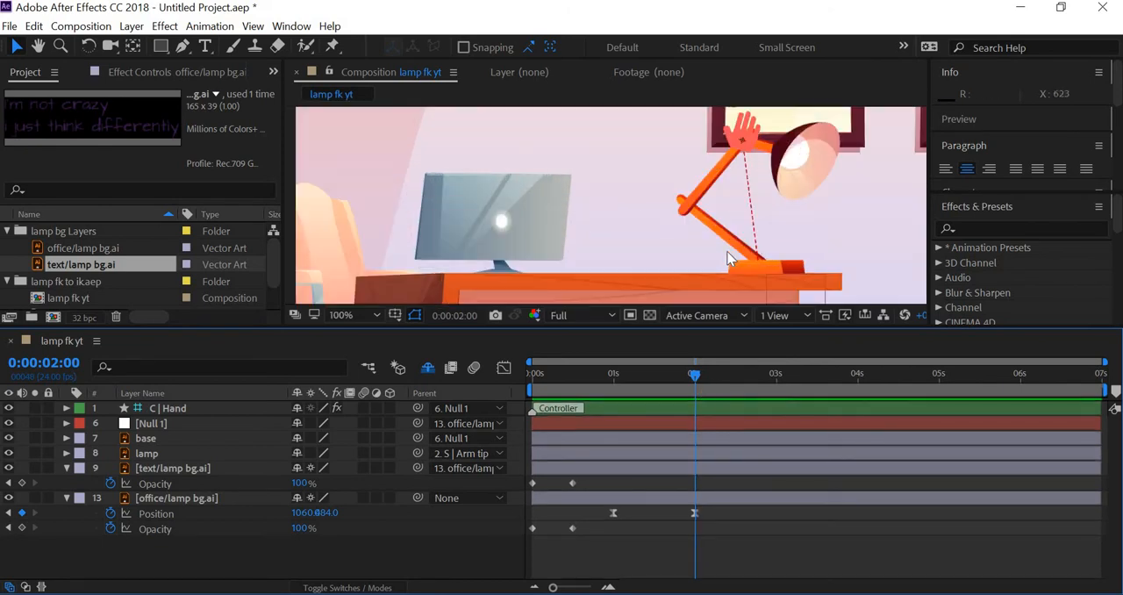
left_click(151, 423)
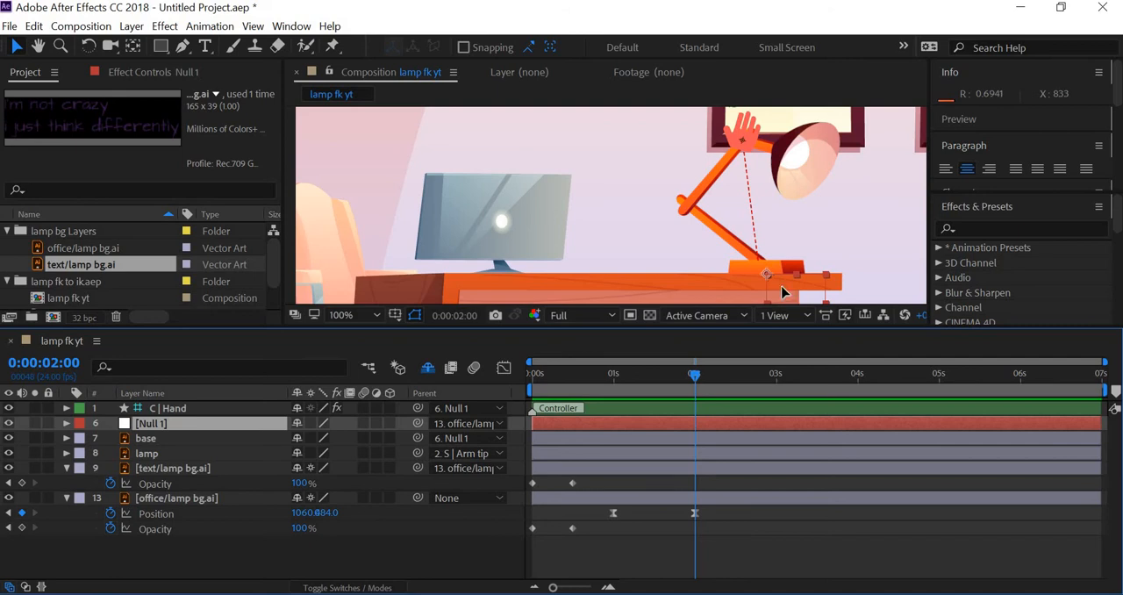
left_click_drag(783, 291, 614, 289)
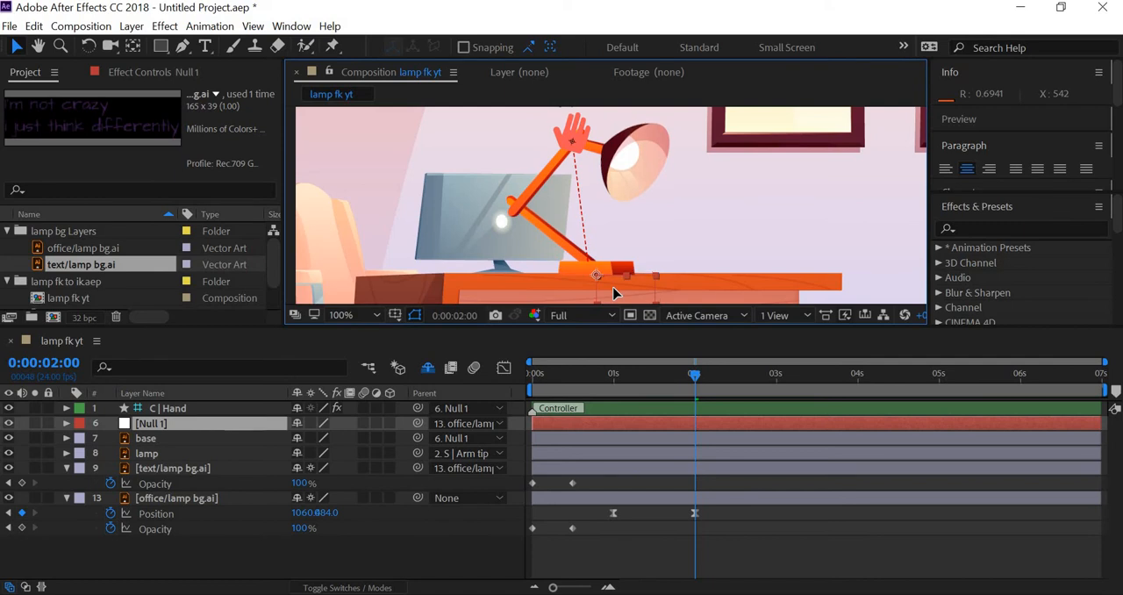
left_click_drag(614, 290, 615, 287)
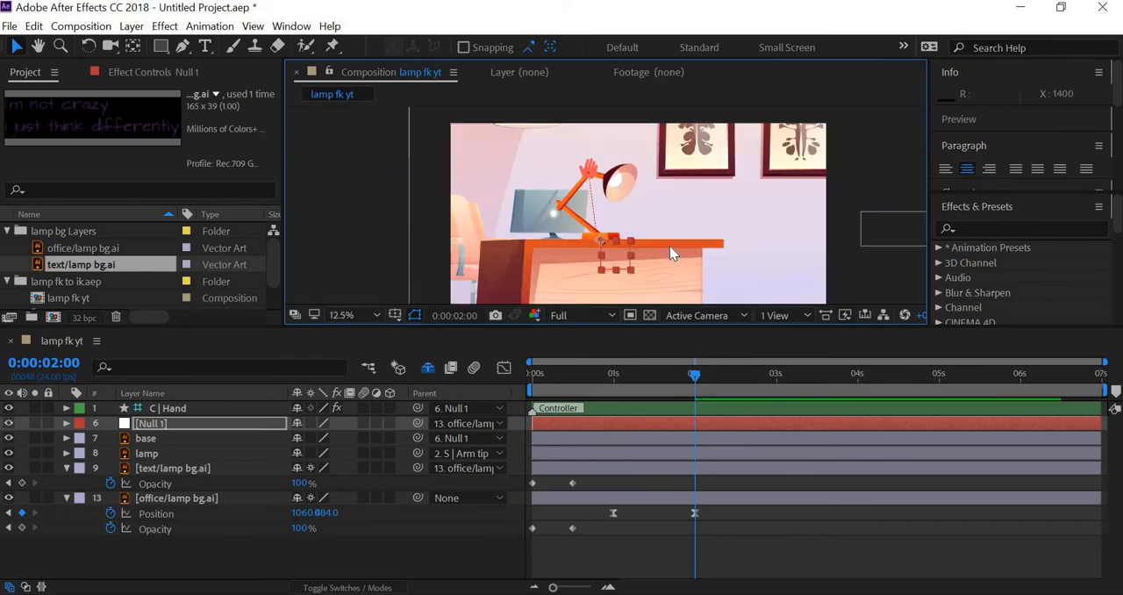
Try enlarging the lamp by setting Null 1's Scale to -38%, and undo the change
scroll(670, 248, "down", 4)
left_click_drag(715, 247, 591, 241)
scroll(592, 248, "up", 2)
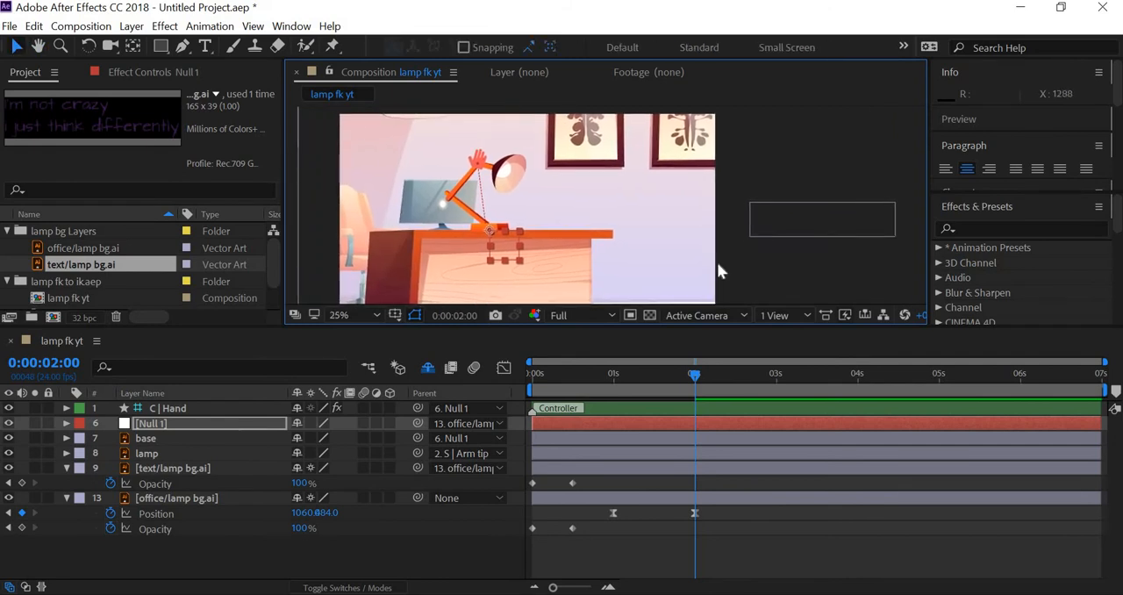
scroll(717, 271, "down", 2)
scroll(702, 289, "up", 2)
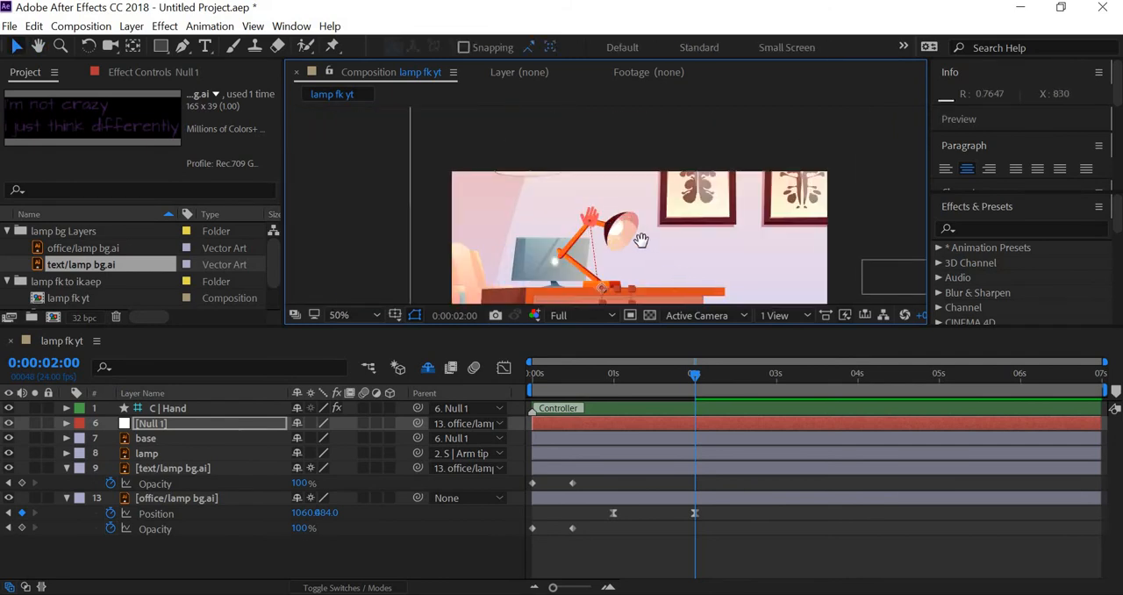
left_click_drag(543, 262, 482, 206)
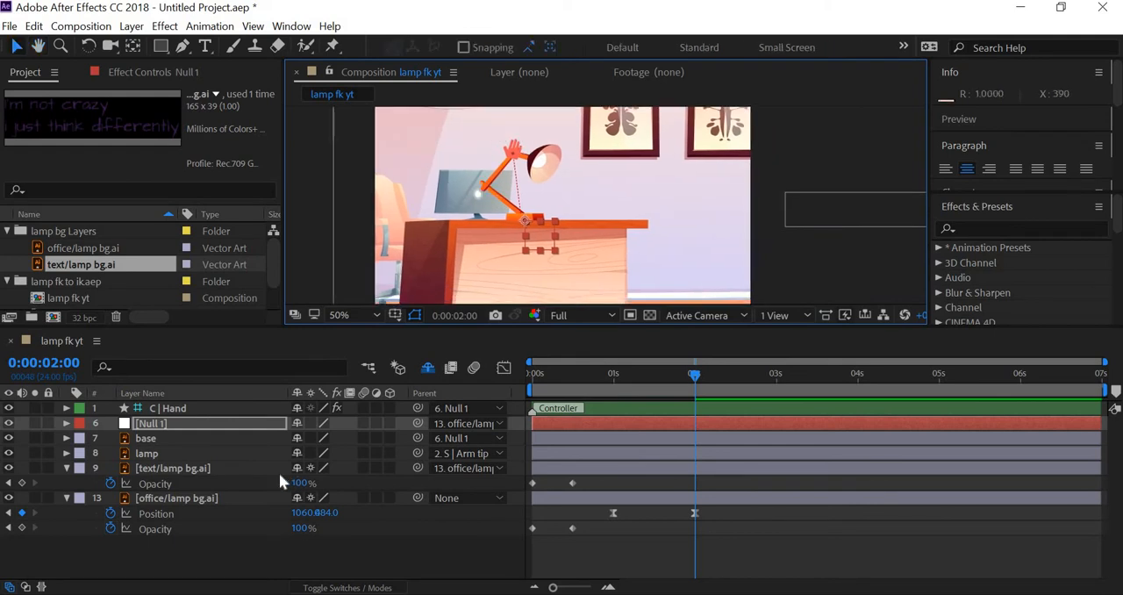
key("s")
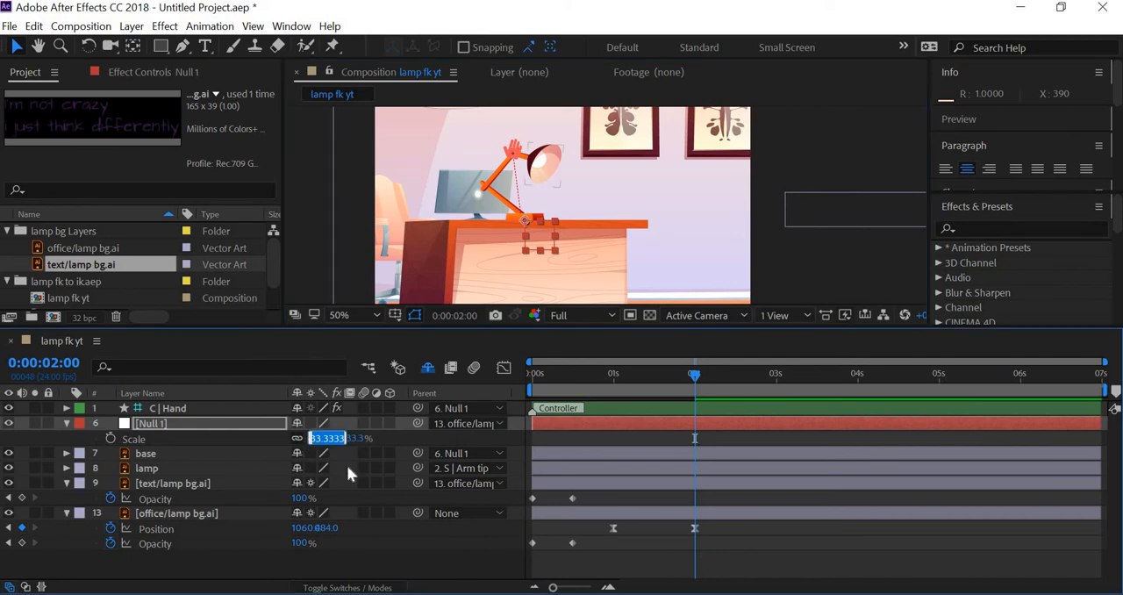
type("-38")
key("Return")
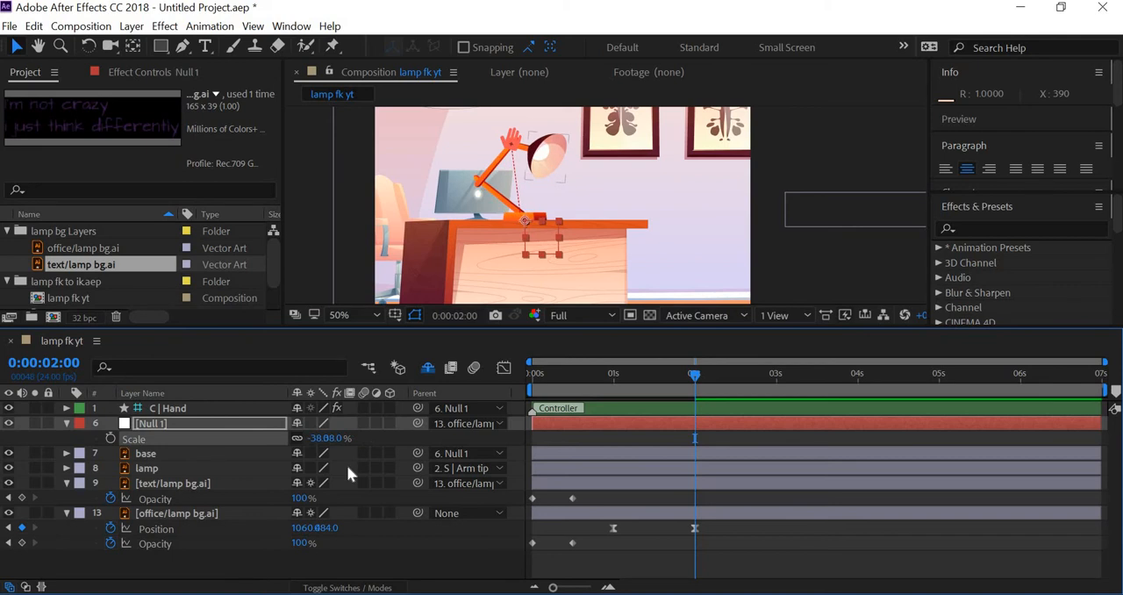
left_click_drag(316, 438, 321, 444)
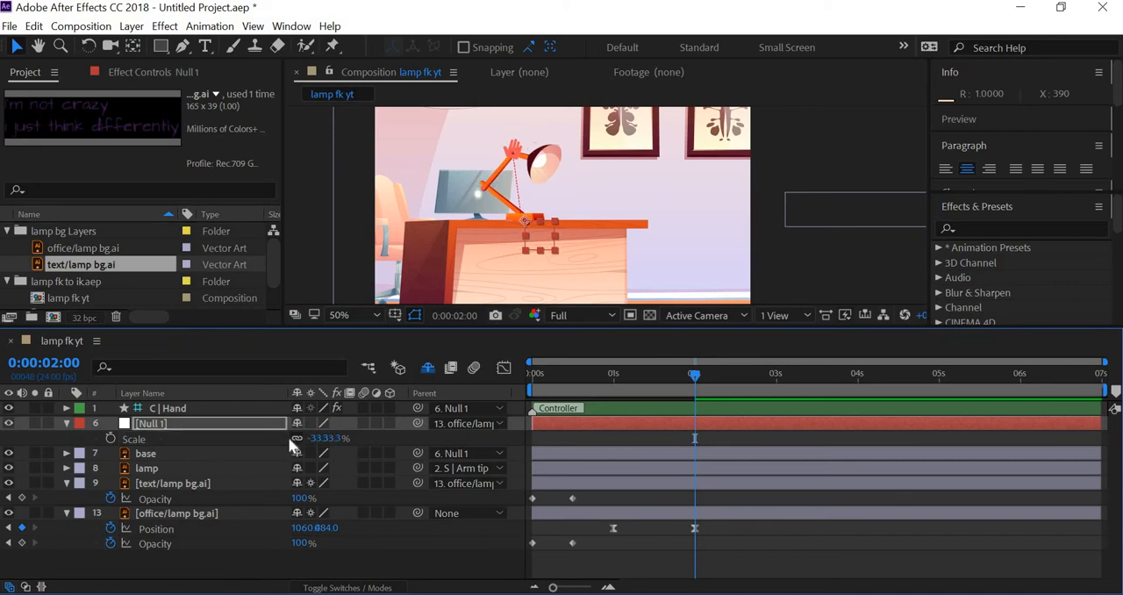
Shrink the lamp by setting Null 1's Scale to -28%
left_click(321, 439)
type("-28")
key("Return")
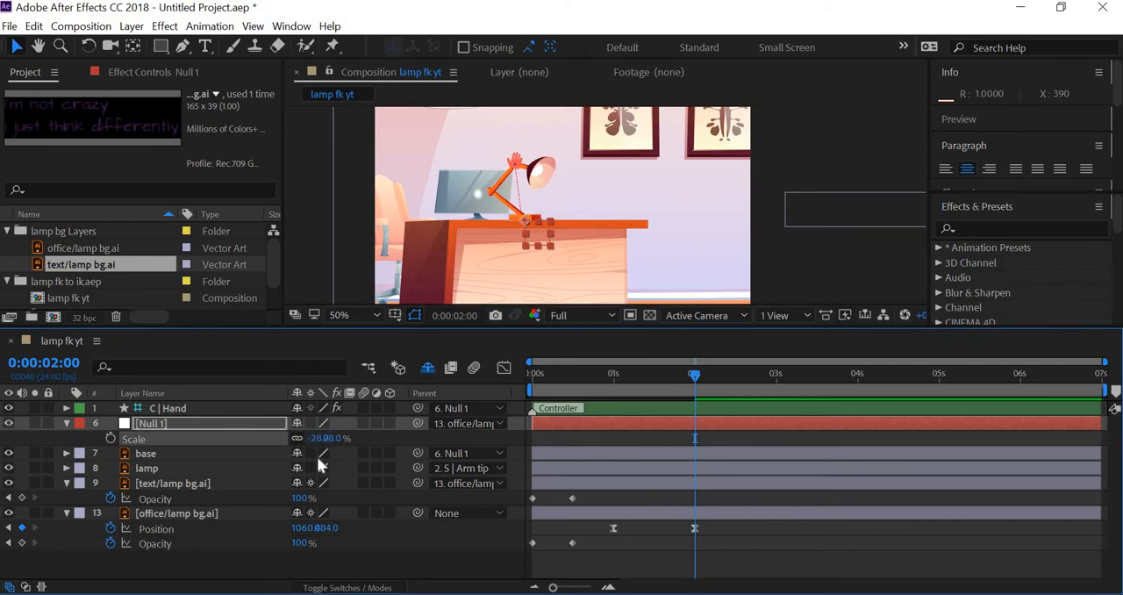
left_click(830, 246)
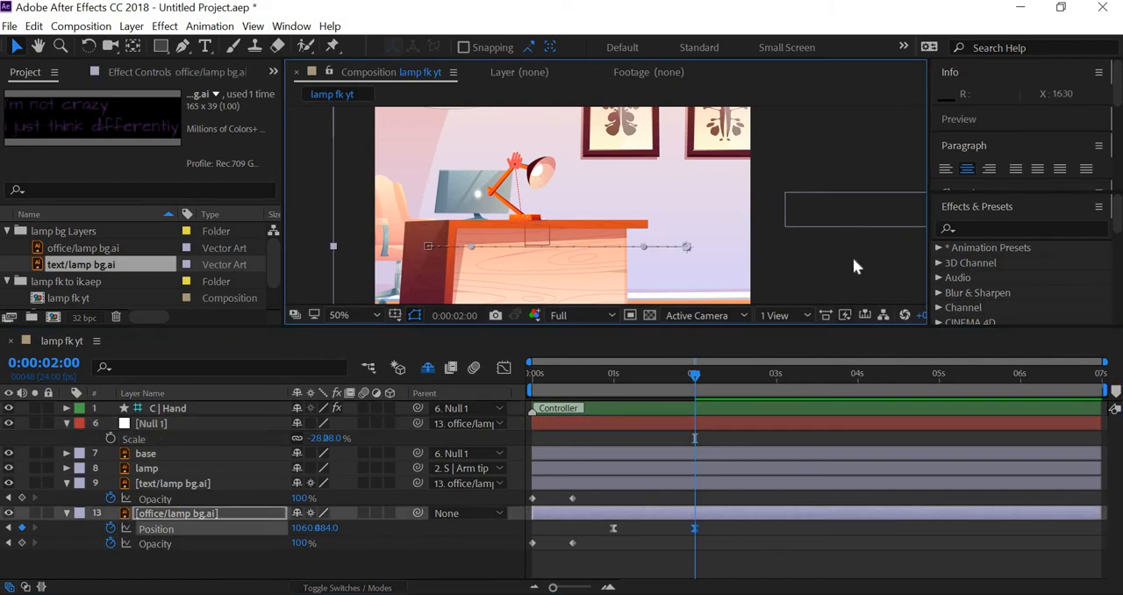
Start keyframing the Position of the C | Hand controller at 0:00:02:12
left_click(162, 427)
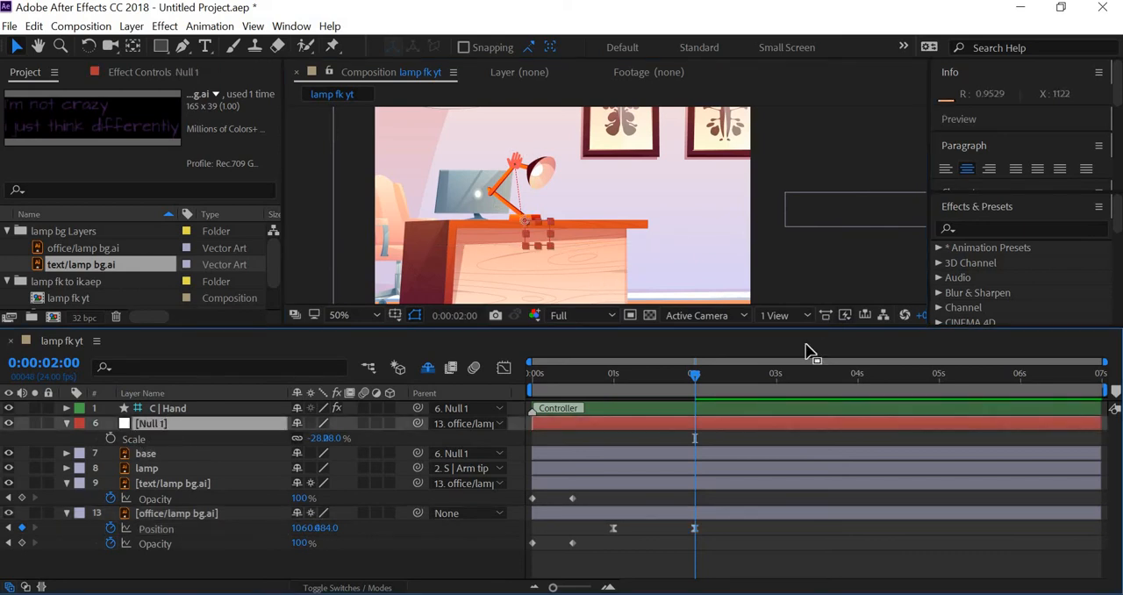
mouse_move(669, 377)
left_mouse_down()
mouse_move(463, 365)
mouse_move(738, 394)
left_mouse_up()
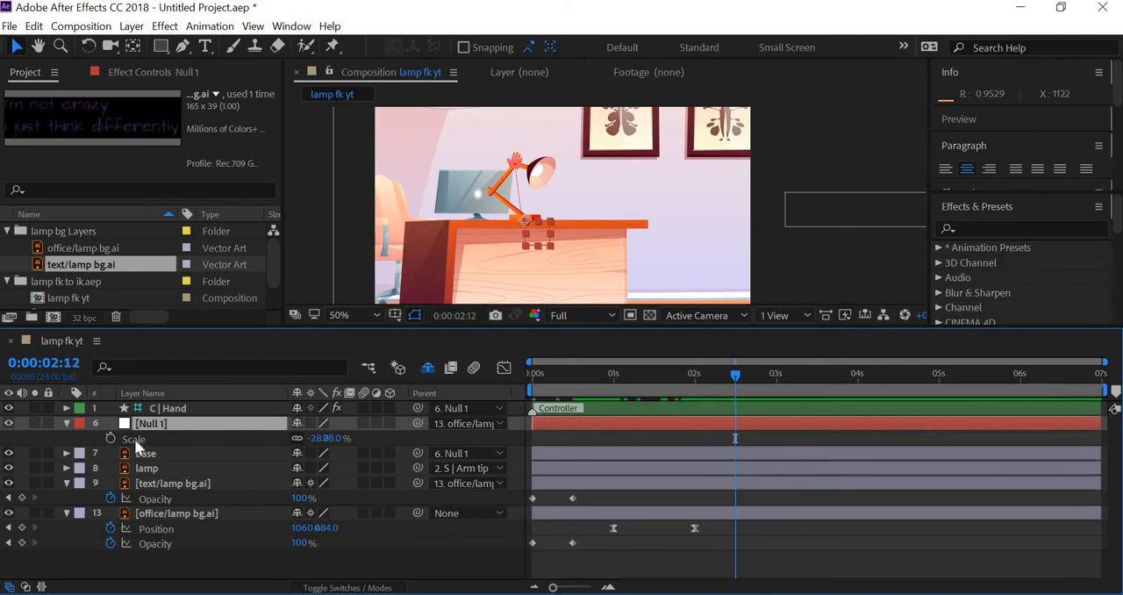
key("p")
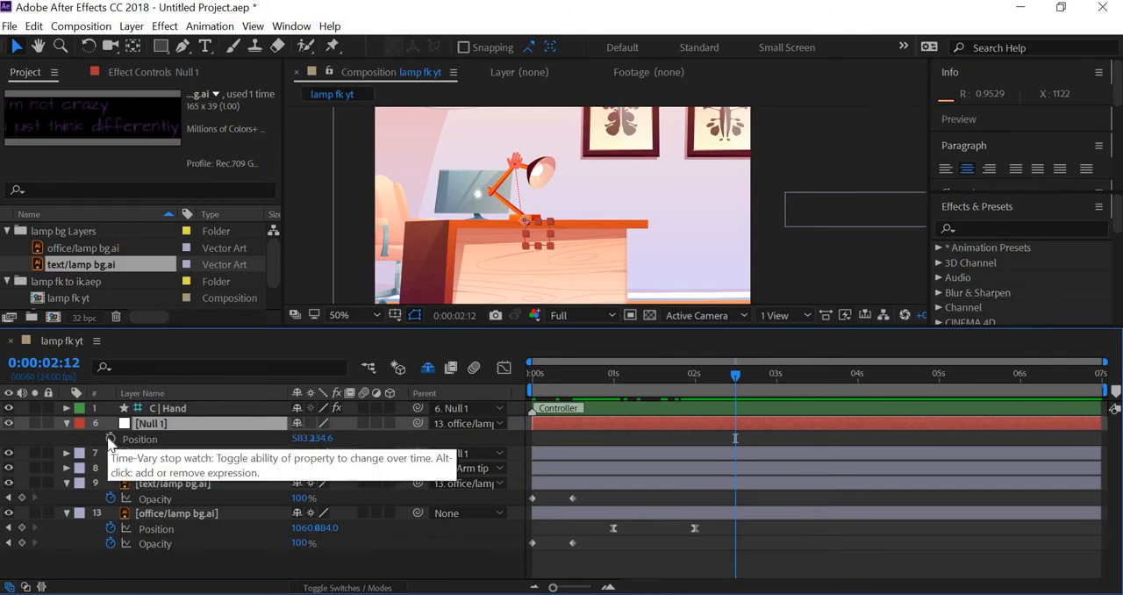
left_click(518, 165)
key("p")
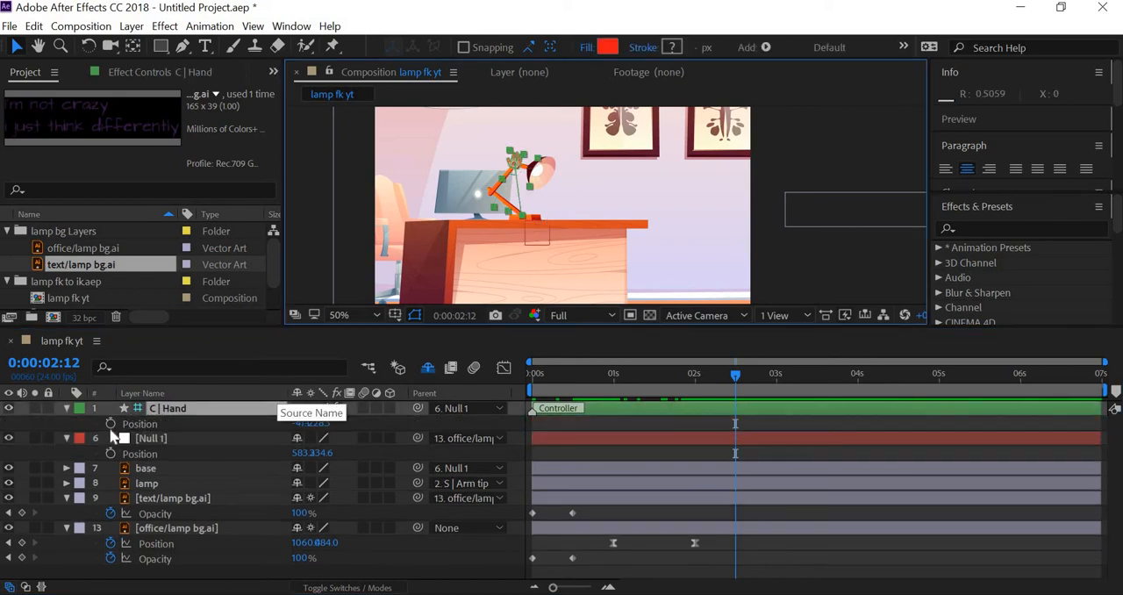
left_click(111, 423)
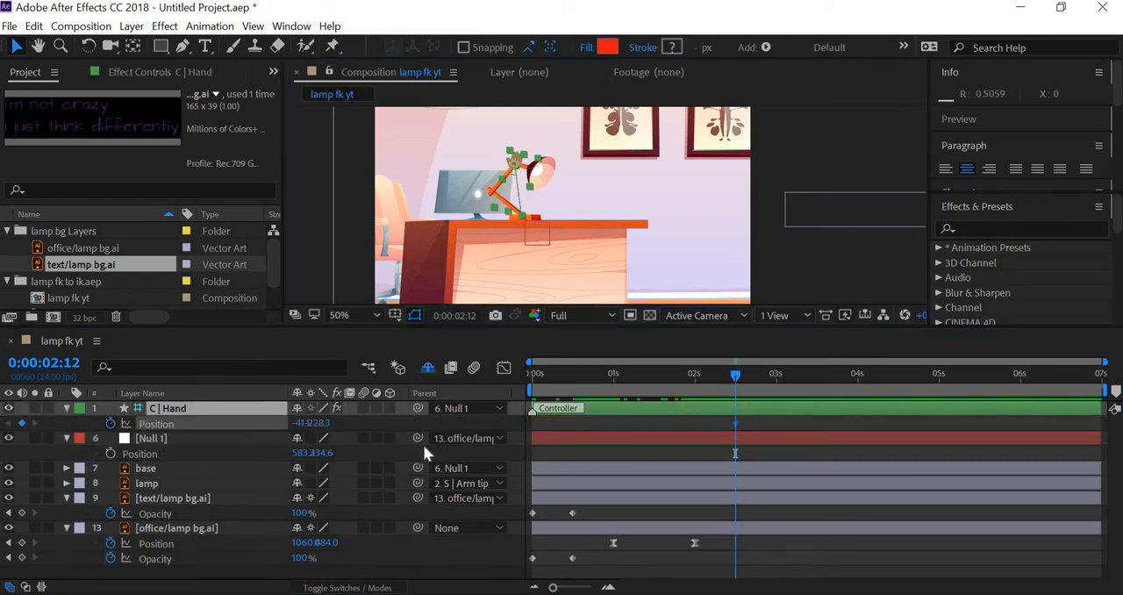
At 0:00:03:00, raise the lamp arm by moving C | Hand slightly up and right to Position about -10.2, 259.2
left_click(778, 374)
left_click(779, 372)
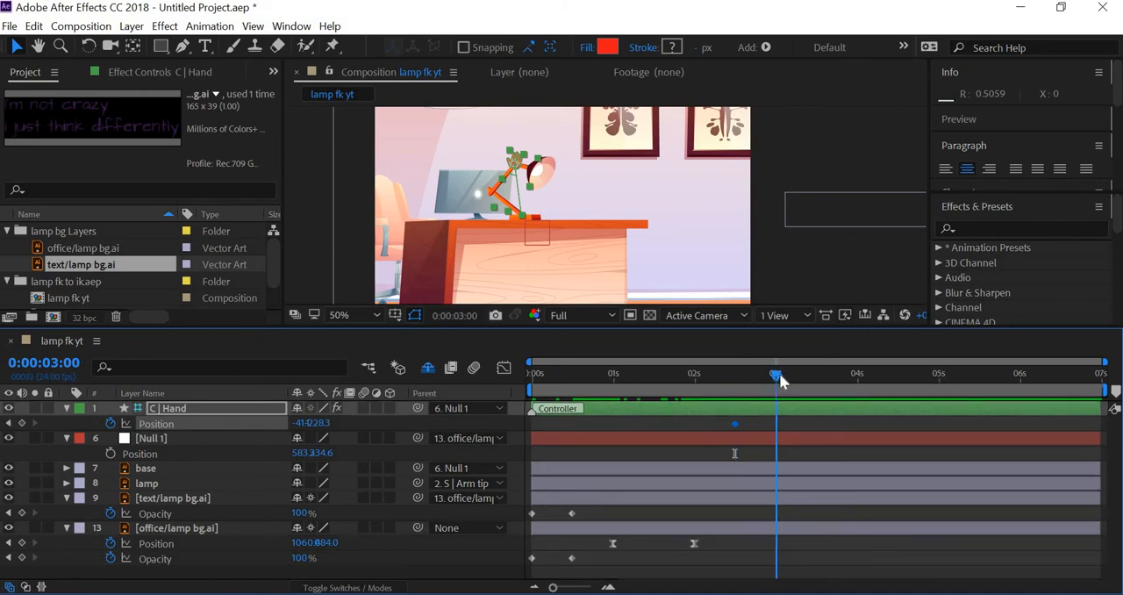
left_click_drag(517, 160, 530, 156)
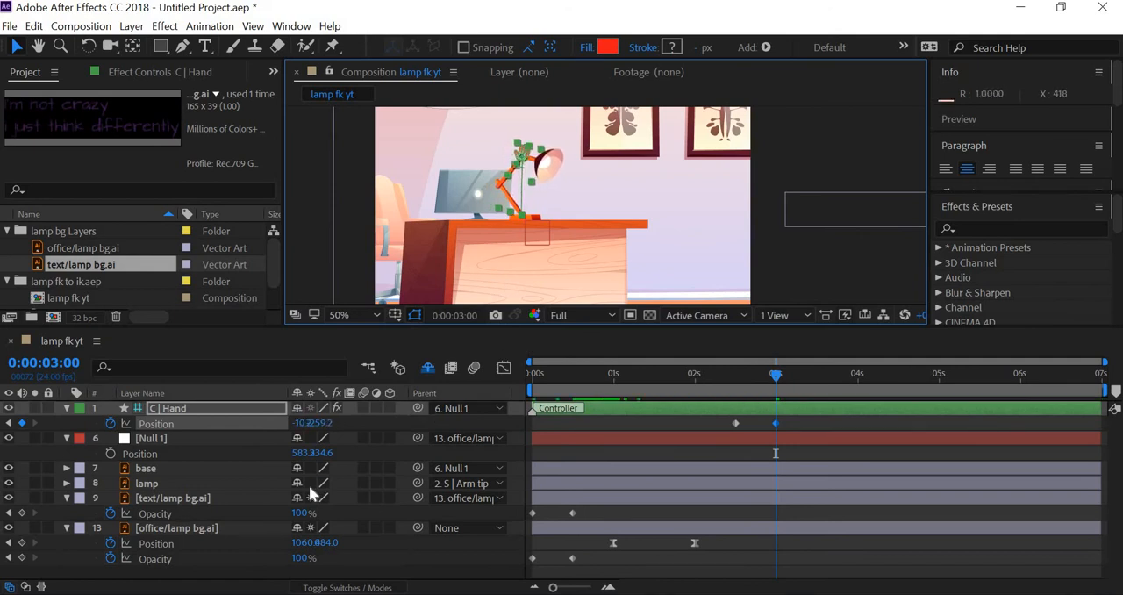
Reveal the Rotation of C | Hand and the lamp layer, and set them to -1° and -20°
key("shift+r")
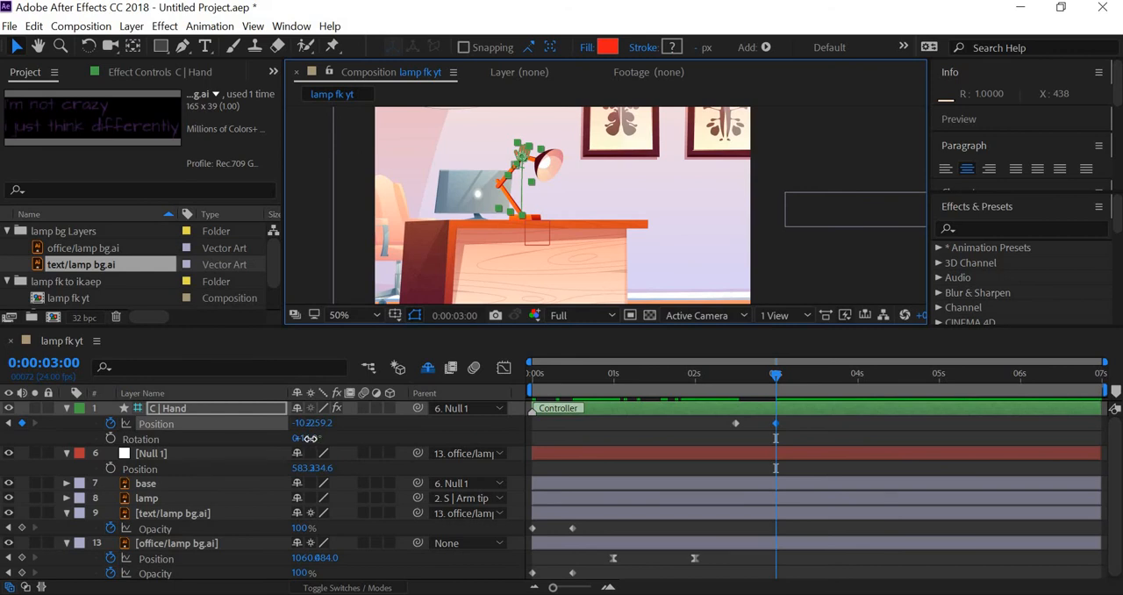
left_click_drag(312, 439, 307, 443)
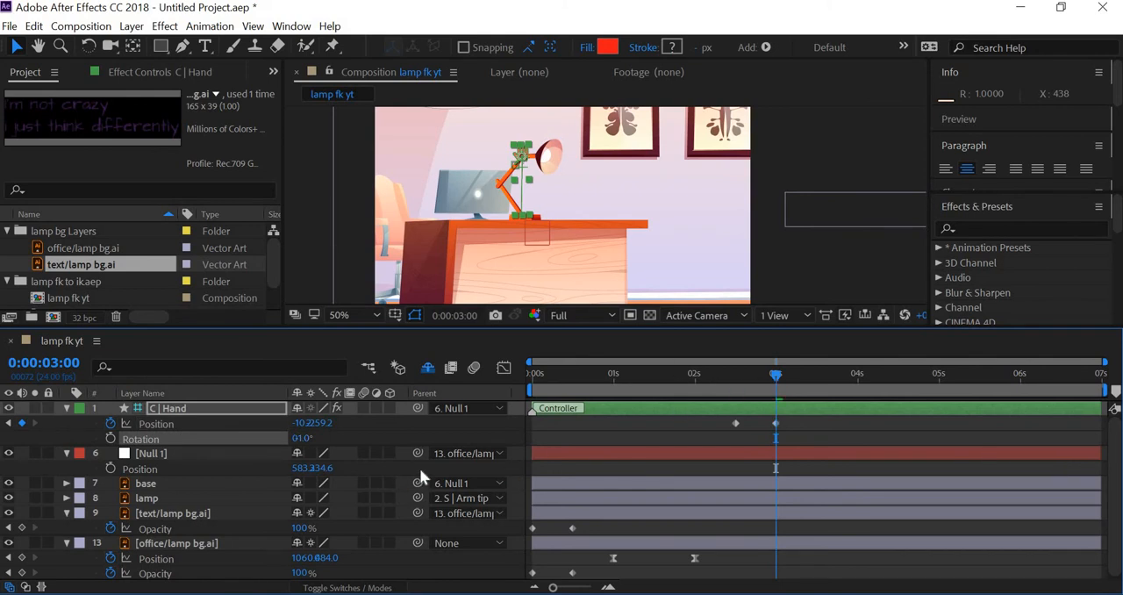
left_click(159, 502)
key("r")
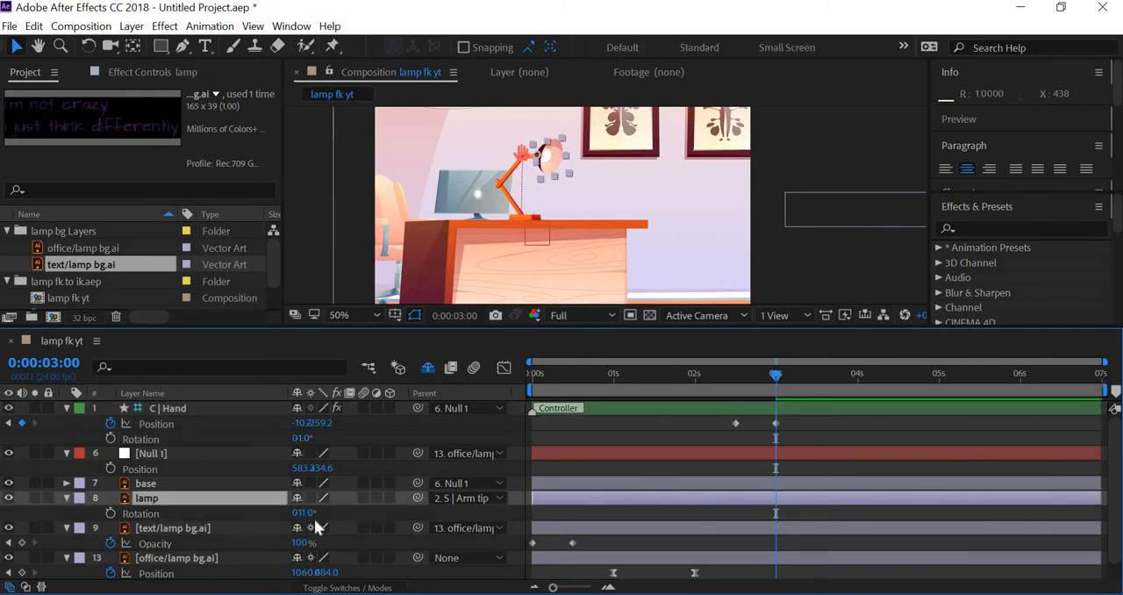
left_click_drag(301, 516, 301, 517)
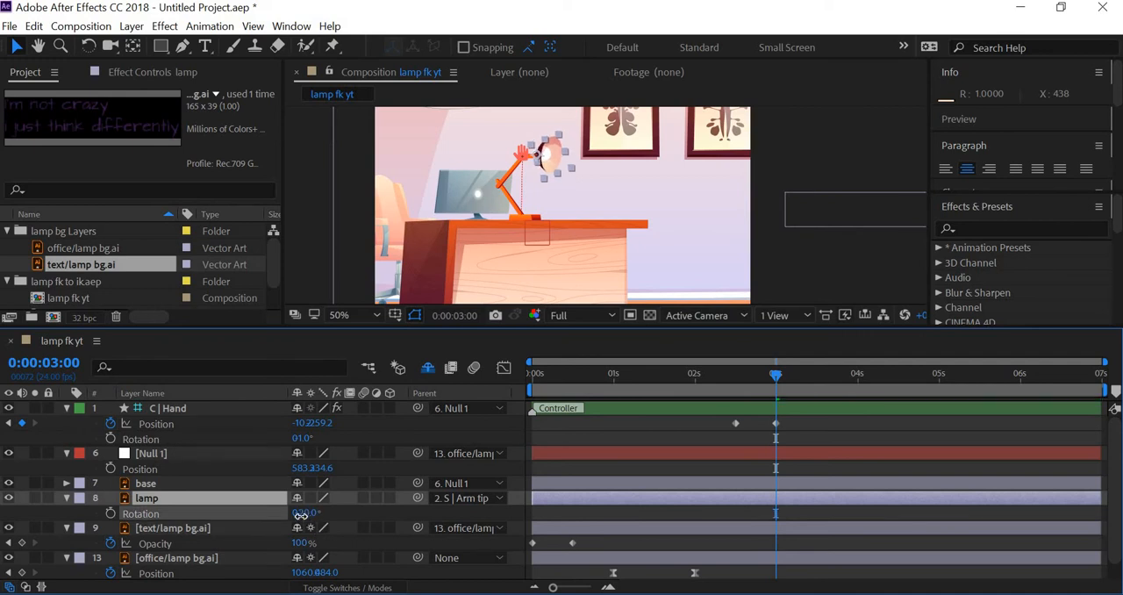
Play the composition from about 0:00:01:00 to review the pan and the rising lamp arm
left_click(931, 428)
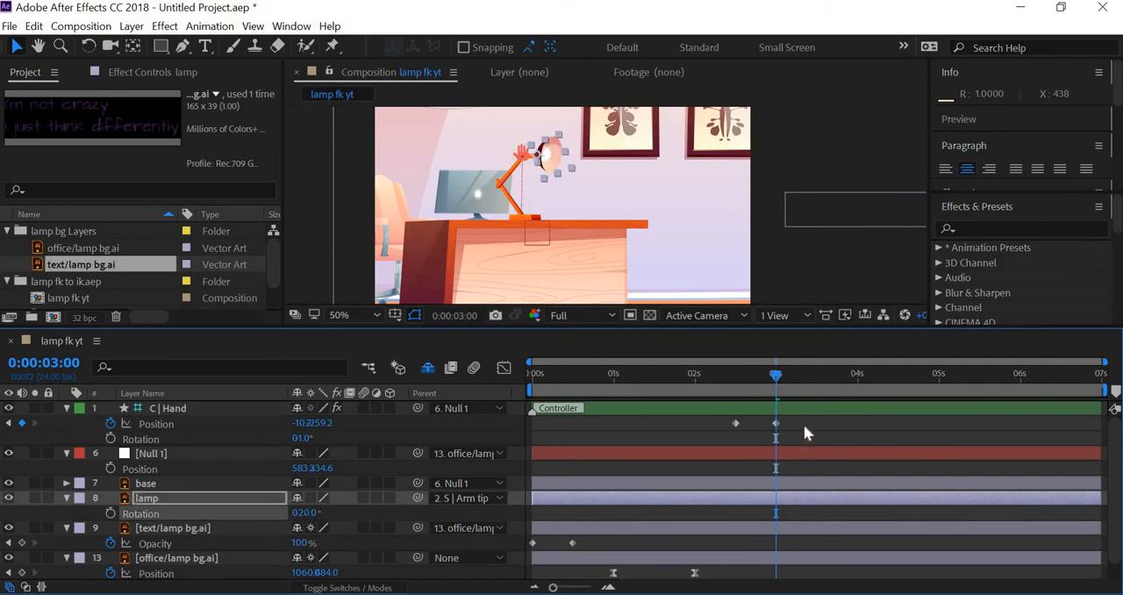
left_click(716, 375)
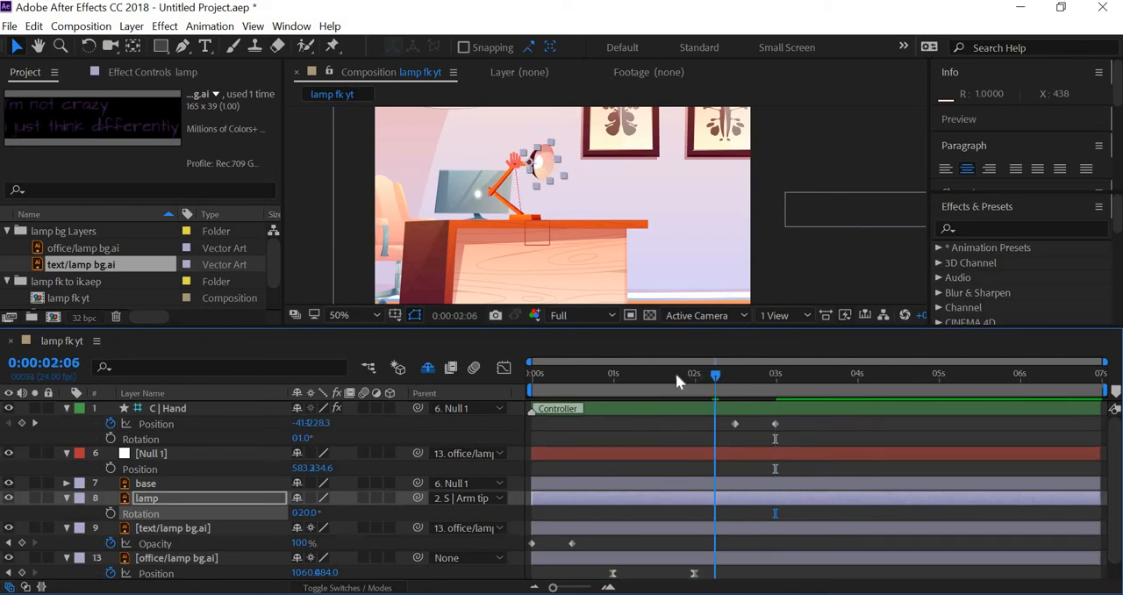
left_click(608, 373)
key("space")
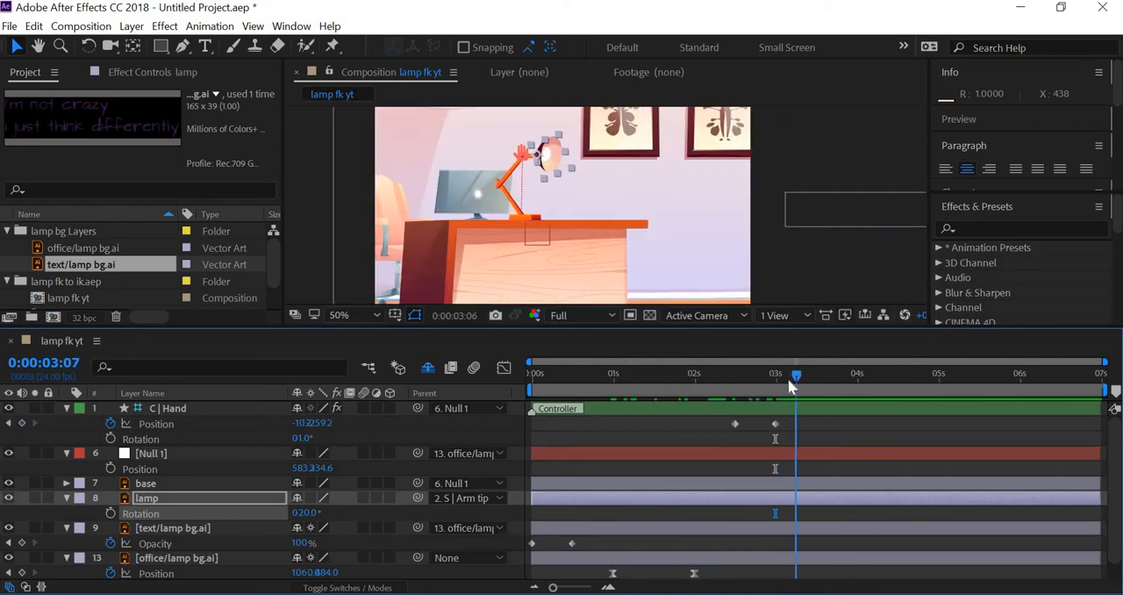
At 0:00:03:09, try tilting the lamp head down with C | Hand's Rotation at 35° and the lamp layer's Rotation at 17°
mouse_move(789, 380)
left_mouse_down()
mouse_move(724, 382)
mouse_move(789, 383)
mouse_move(778, 391)
left_mouse_up()
left_click_drag(780, 386, 800, 386)
left_click_drag(804, 386, 808, 386)
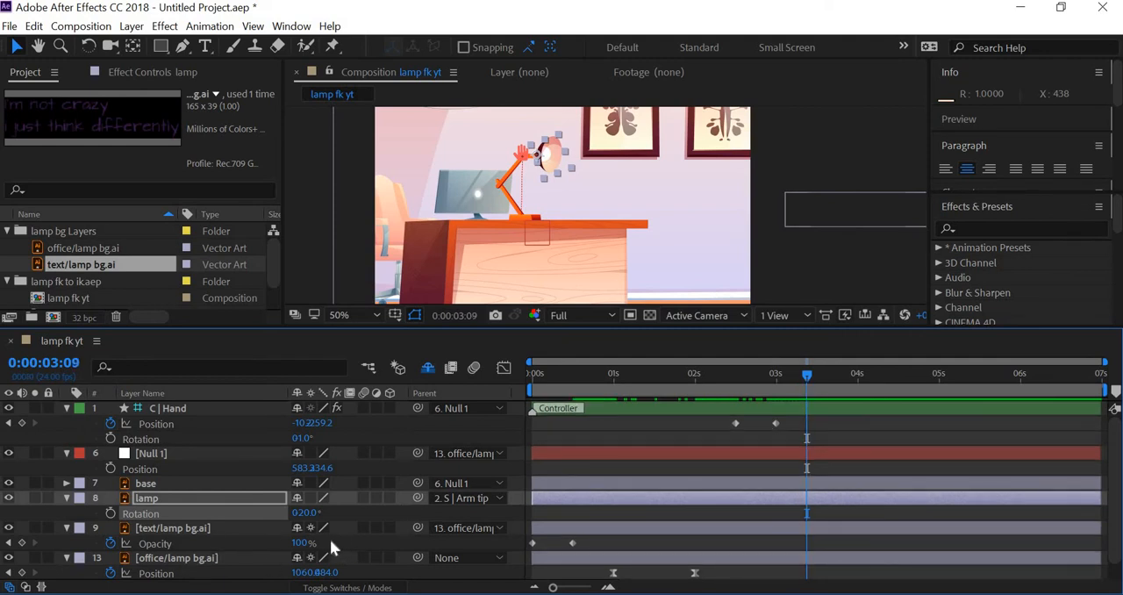
left_click_drag(305, 513, 367, 509)
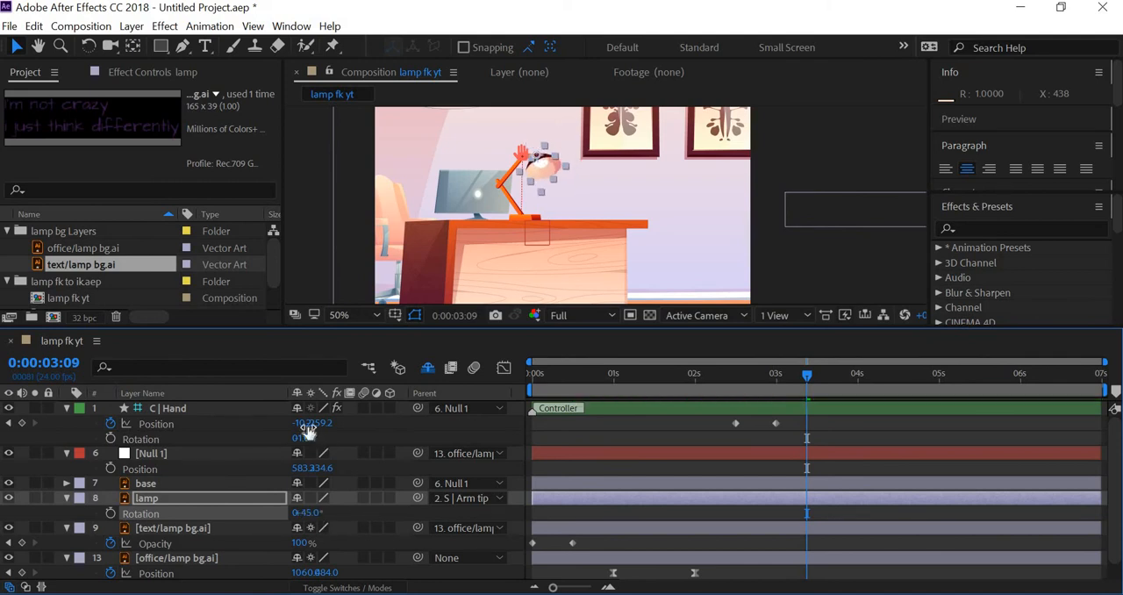
left_click_drag(298, 438, 329, 438)
left_click_drag(307, 514, 285, 510)
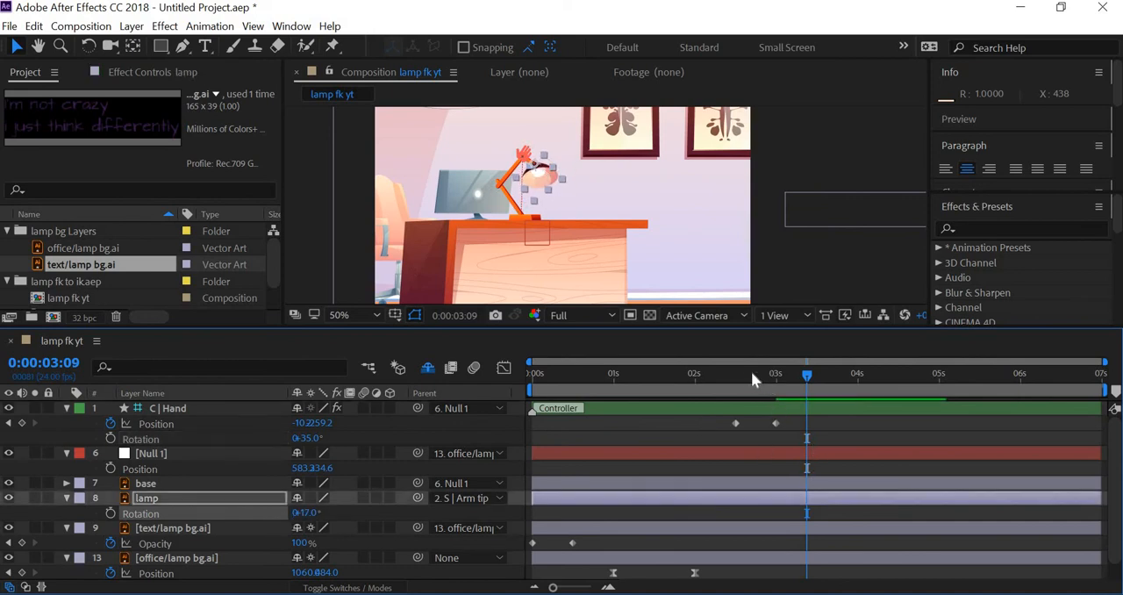
Start keyframing the lamp layer's Rotation at 0:00:03:00, and add a -14° Rotation keyframe at 0:00:02:11
mouse_move(761, 373)
left_mouse_down()
mouse_move(737, 374)
mouse_move(800, 379)
mouse_move(776, 380)
left_mouse_up()
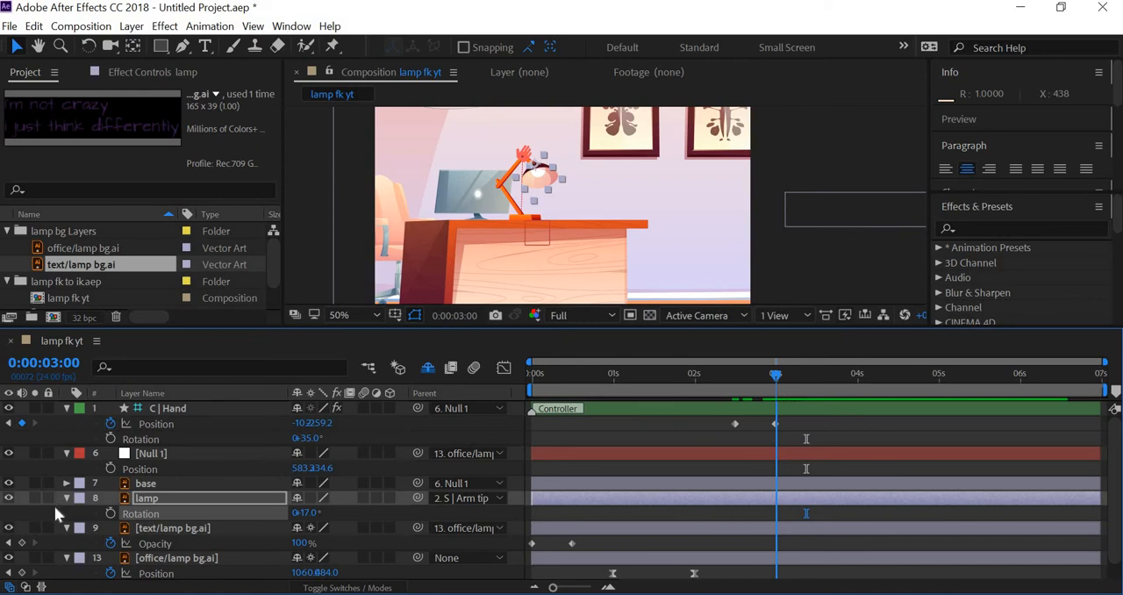
left_click(109, 513)
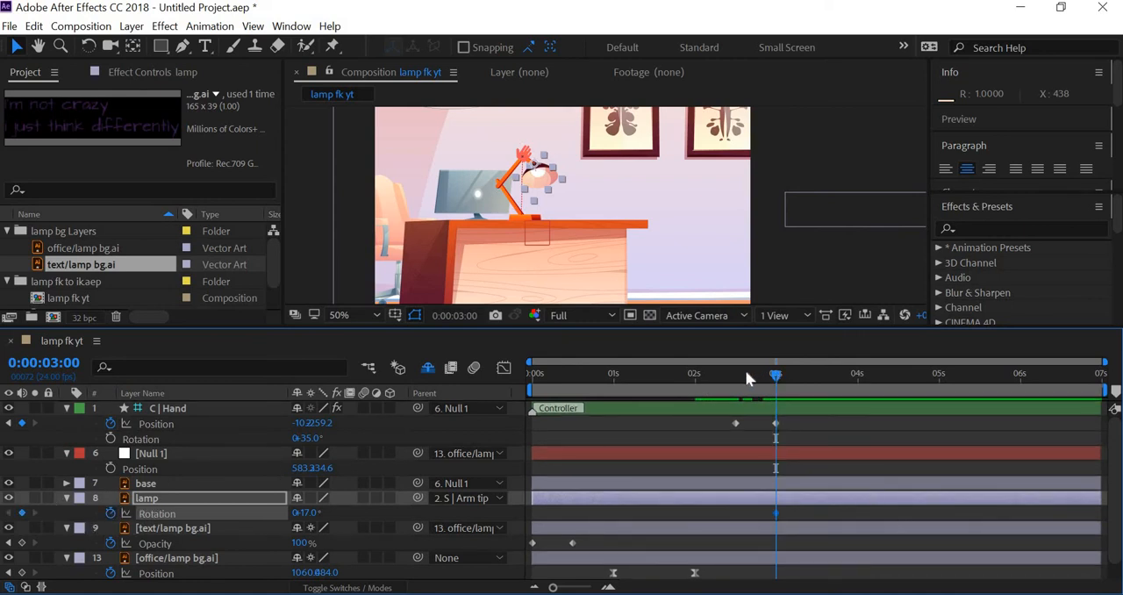
left_click_drag(746, 374, 732, 372)
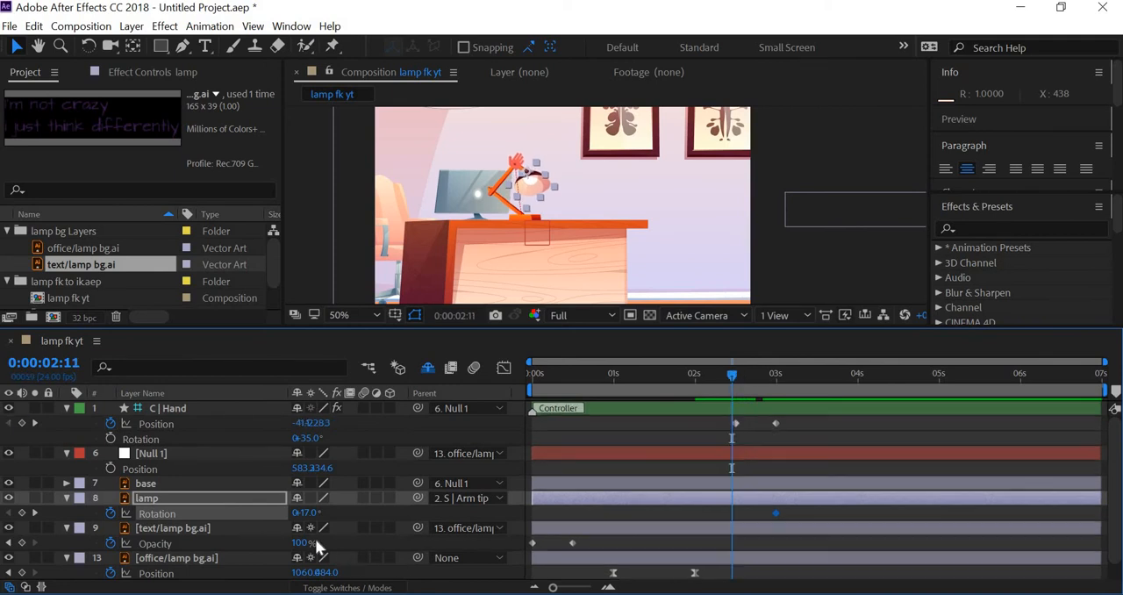
left_click_drag(307, 513, 283, 512)
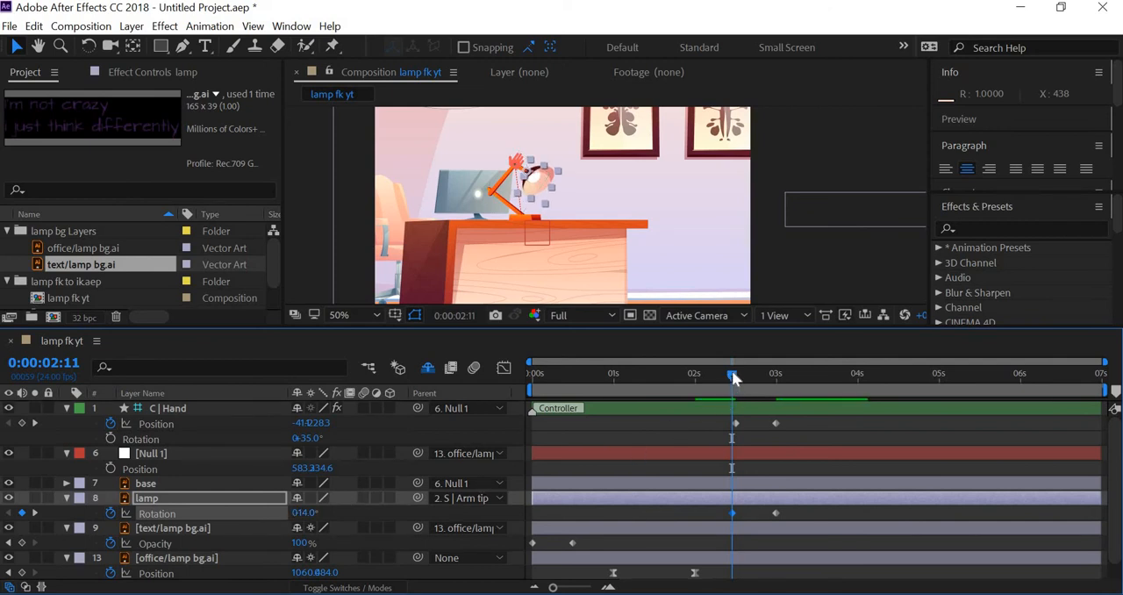
Shift the lamp layer's first Rotation keyframe to 0:00:02:12, and set its Rotation at 0:00:03:00 to -21°
left_click_drag(695, 379, 738, 395)
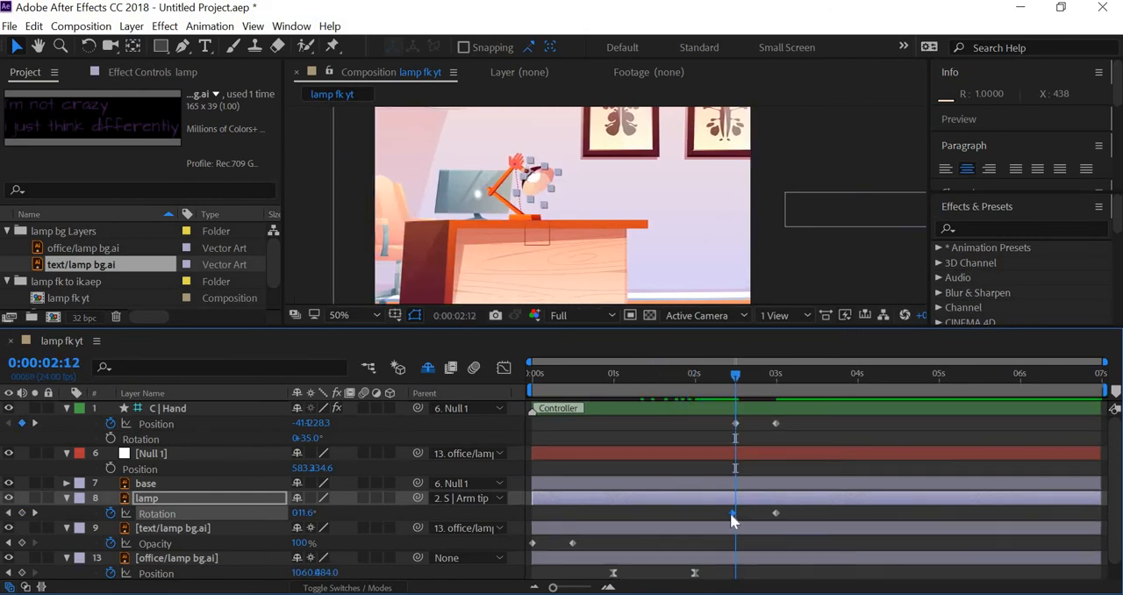
left_click_drag(731, 514, 735, 521)
left_click_drag(742, 375, 776, 381)
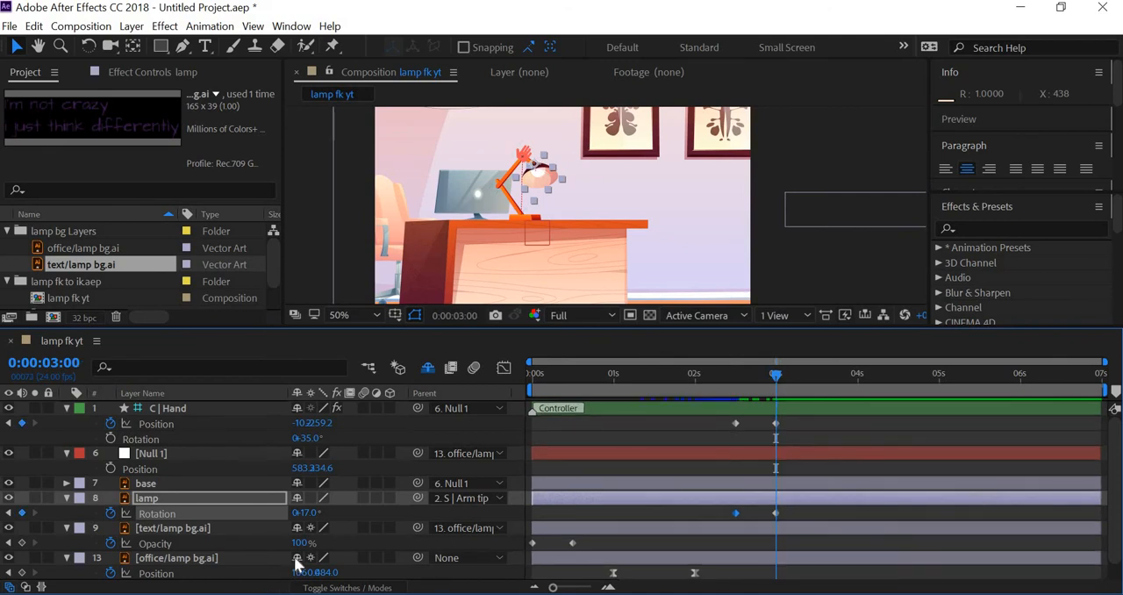
left_click_drag(311, 514, 279, 513)
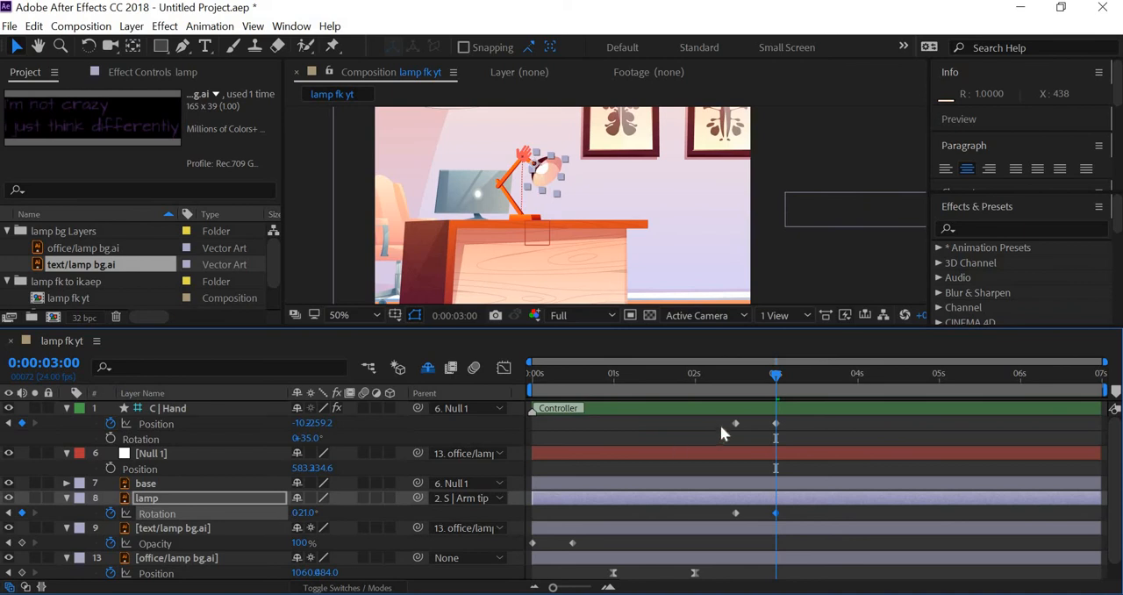
Scrub through the arm's rise to 0:00:03:00 and try a Rotation of 11° on C | Hand
left_click_drag(733, 368, 775, 387)
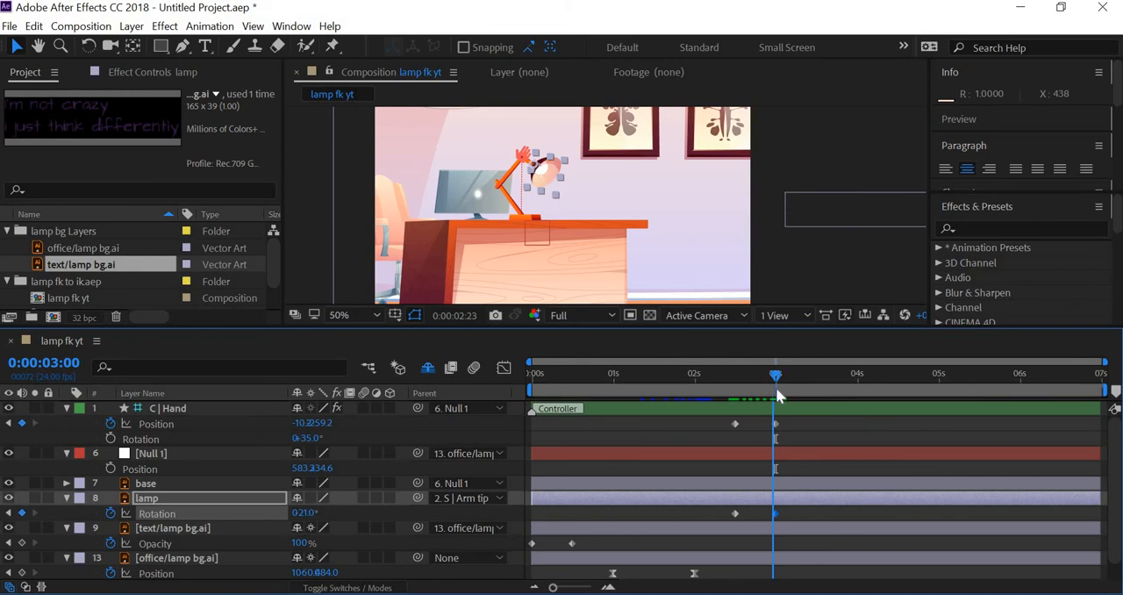
left_click_drag(309, 440, 293, 443)
left_click(294, 441)
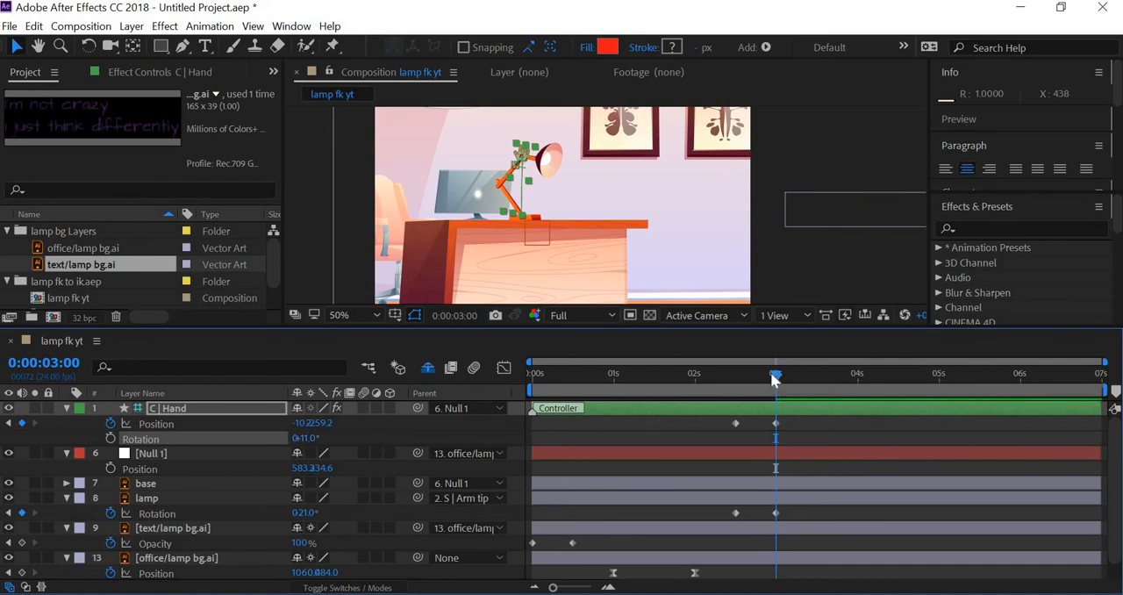
At 0:00:03:09, set C | Hand's Rotation to 32° and key the lamp layer's Rotation at -5°
left_click_drag(774, 376, 806, 391)
left_click_drag(309, 438, 317, 443)
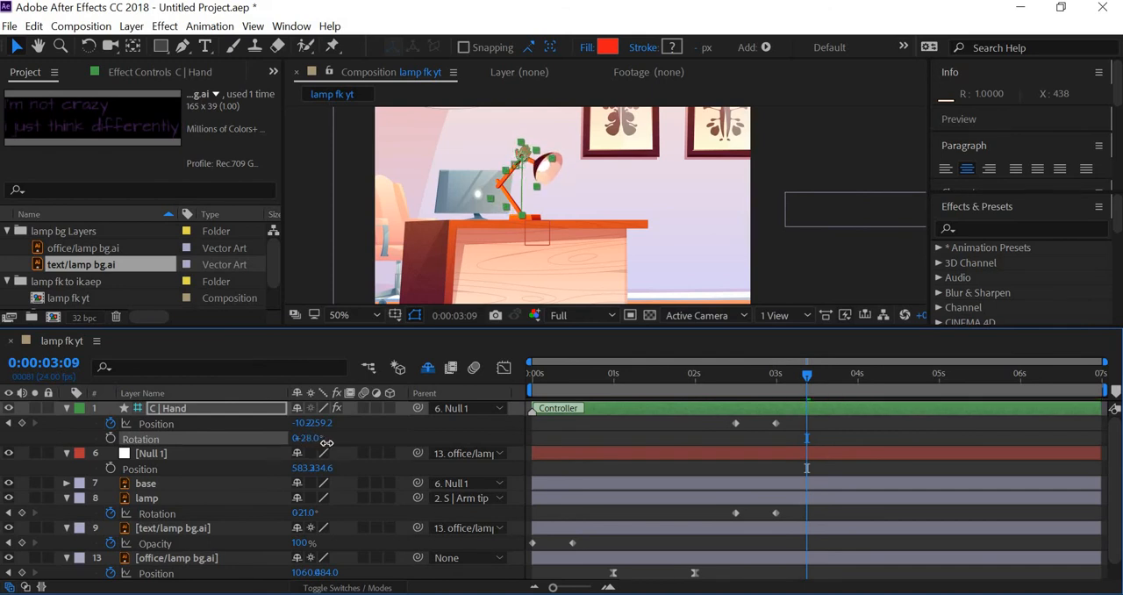
left_click_drag(307, 521, 317, 524)
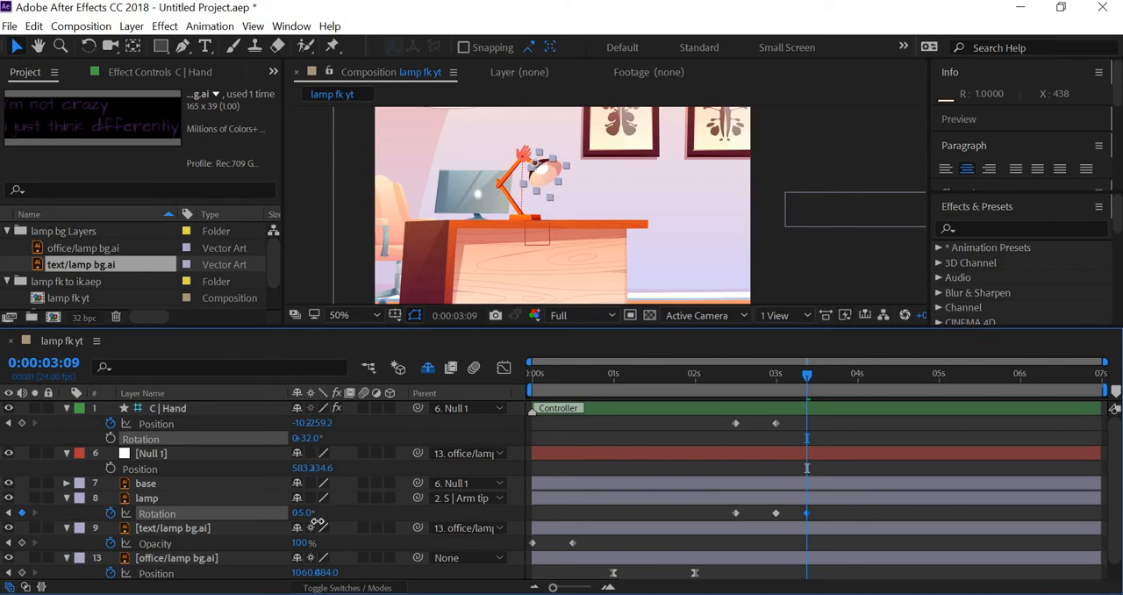
left_click(316, 519)
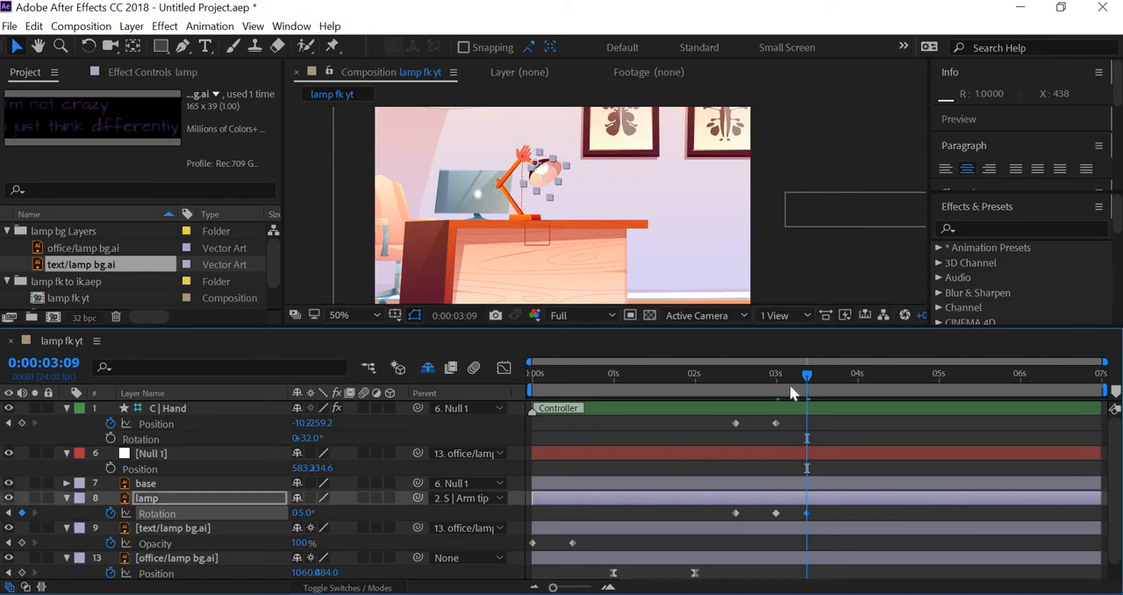
Copy the lamp layer's Rotation keyframe from 0:00:03:00 and paste it at 0:00:03:18
left_click(831, 377)
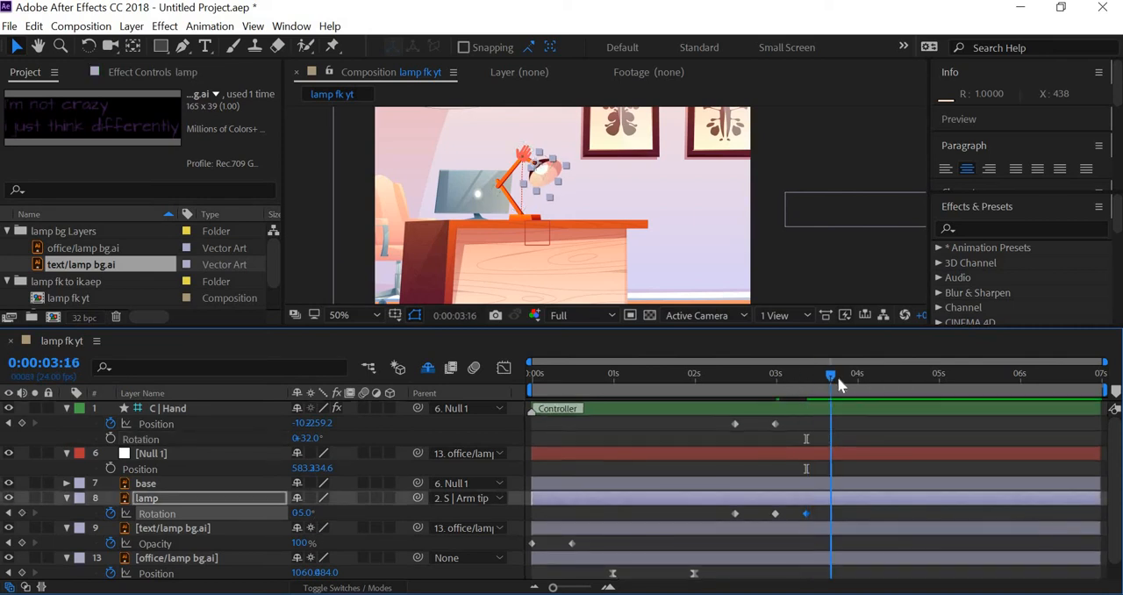
left_click_drag(836, 376, 840, 378)
left_click(834, 377)
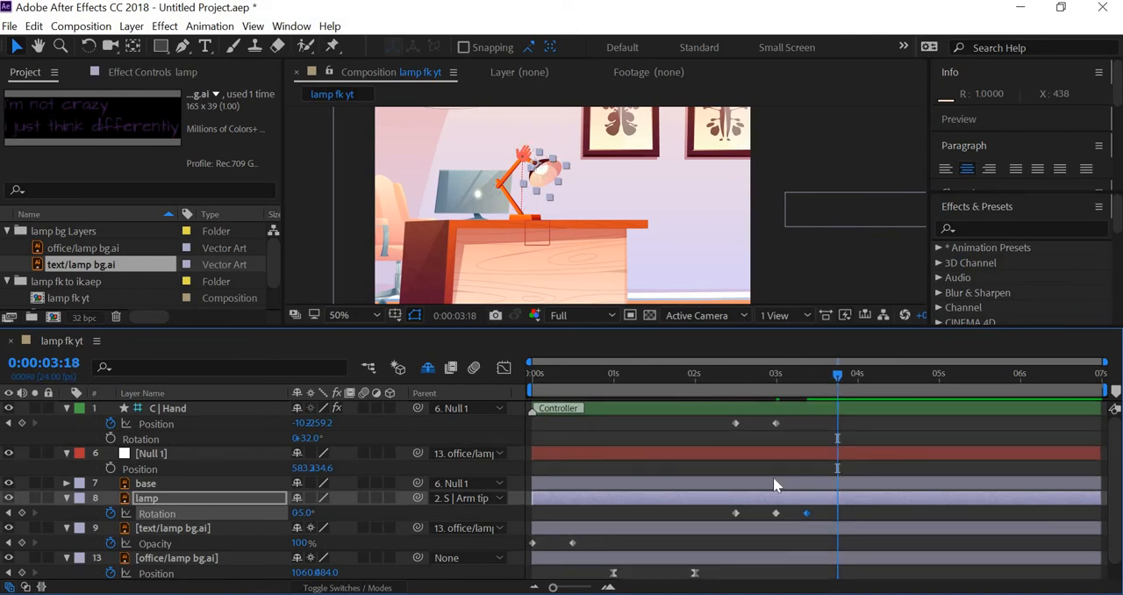
scroll(773, 479, "down", 1)
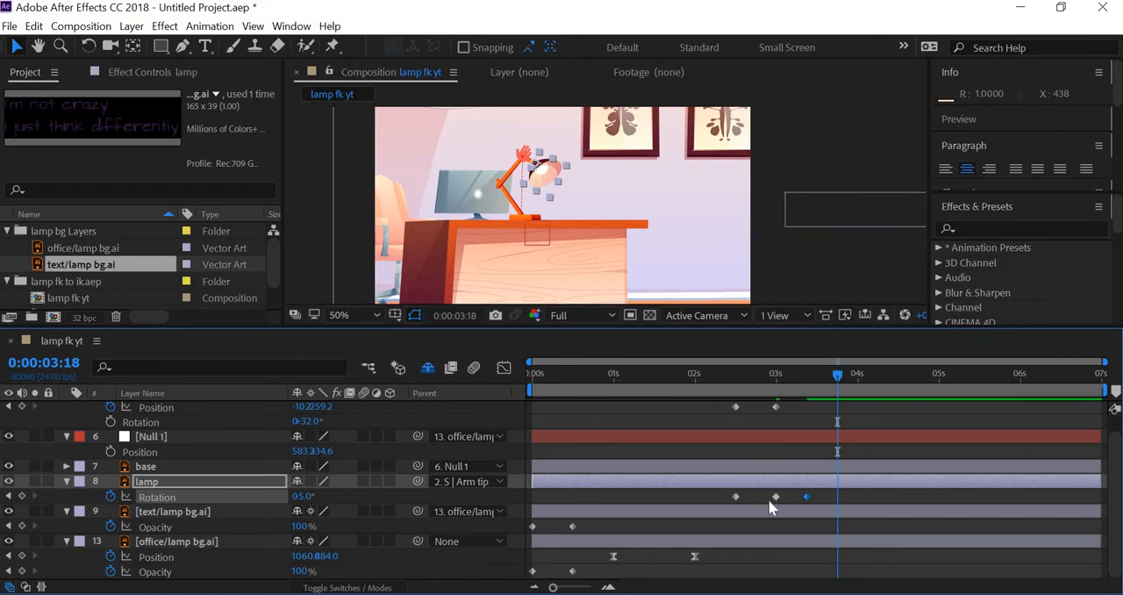
left_click(770, 499)
key("ctrl+v")
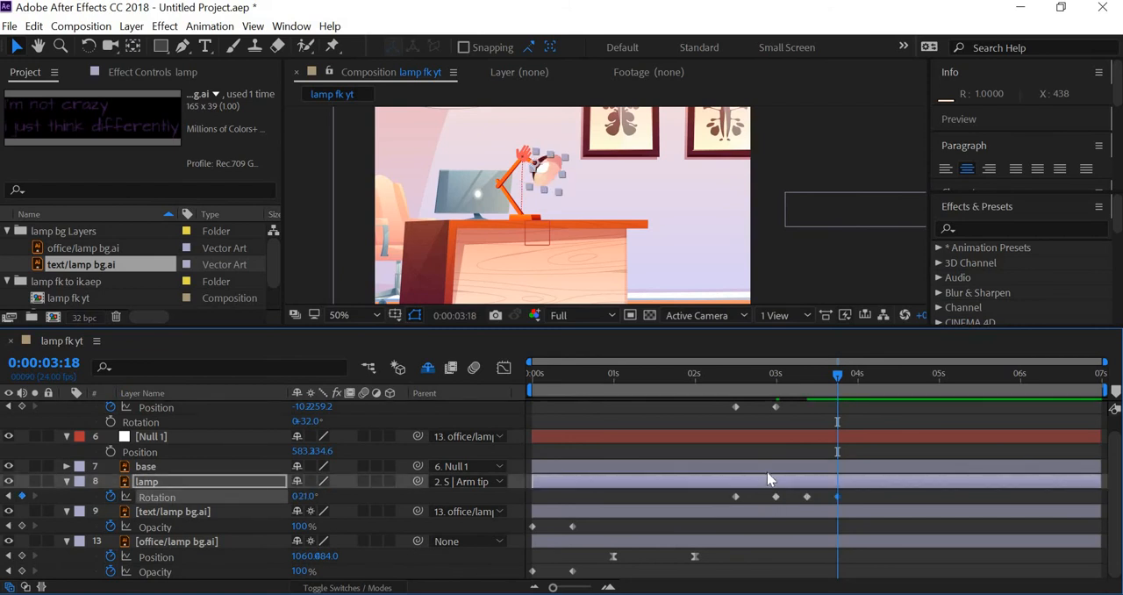
scroll(766, 478, "up", 1)
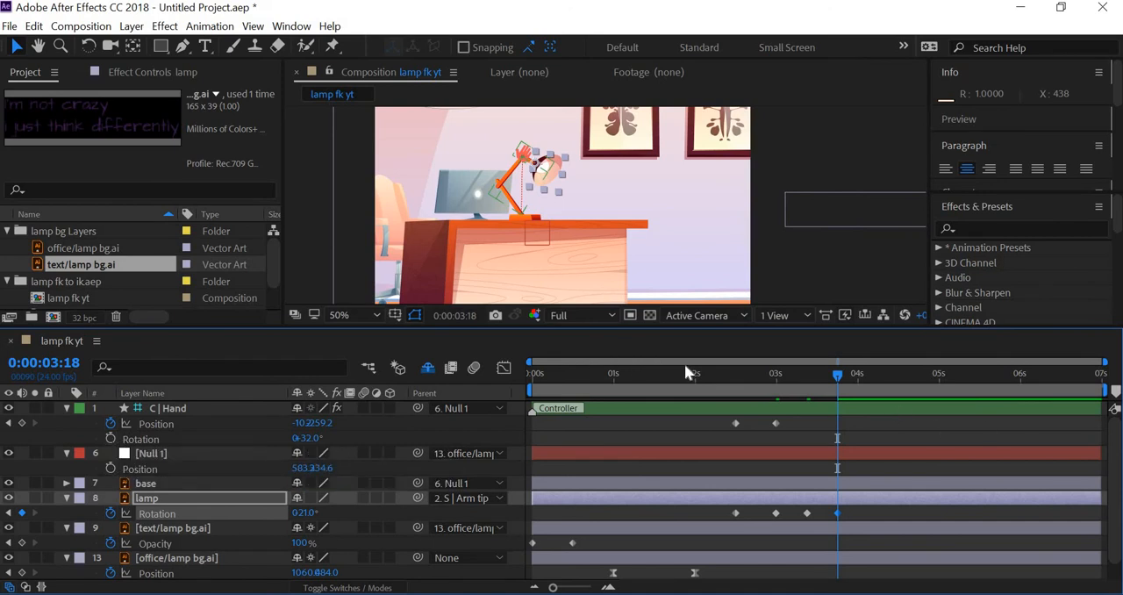
Start keyframing C | Hand's Rotation at 0:00:02:12, and set it to 17° at 0:00:03:00 and 38° at 0:00:03:09
left_click(738, 379)
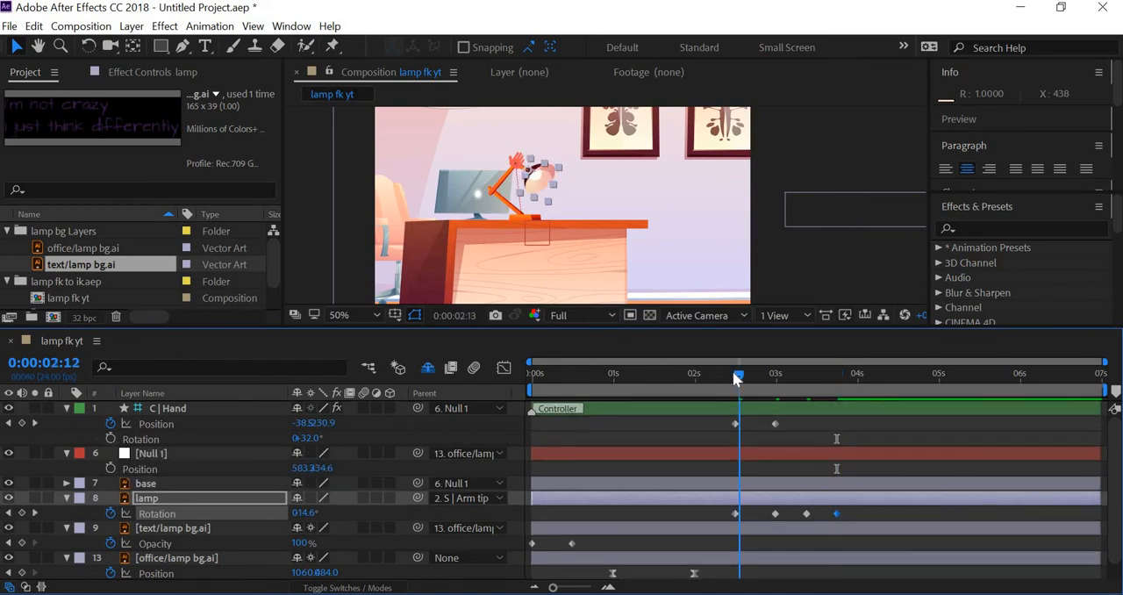
left_click_drag(733, 373, 735, 375)
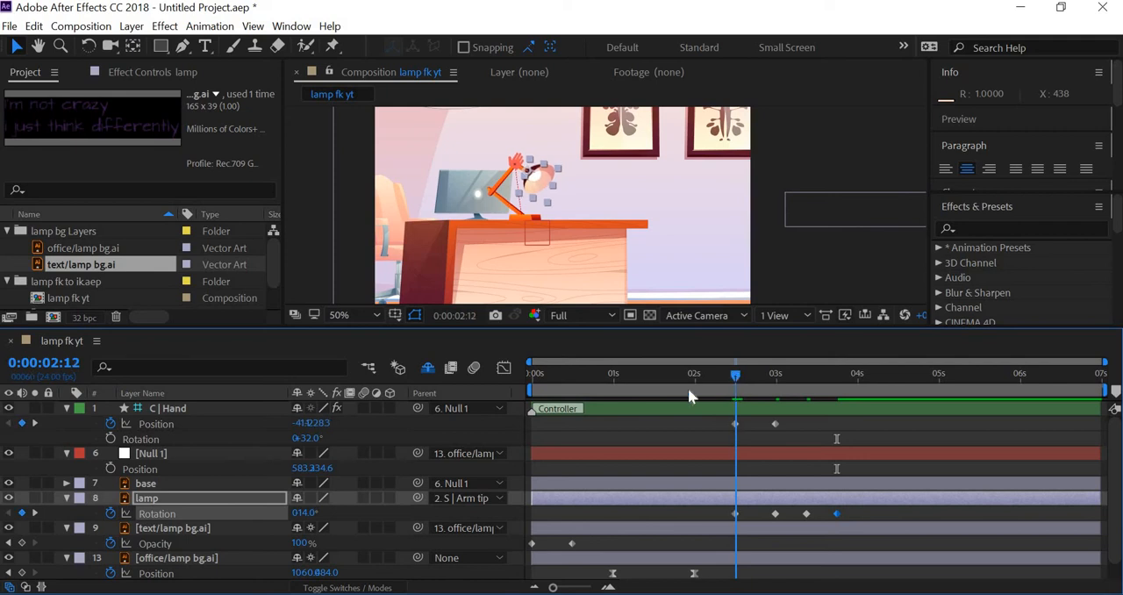
left_click(111, 438)
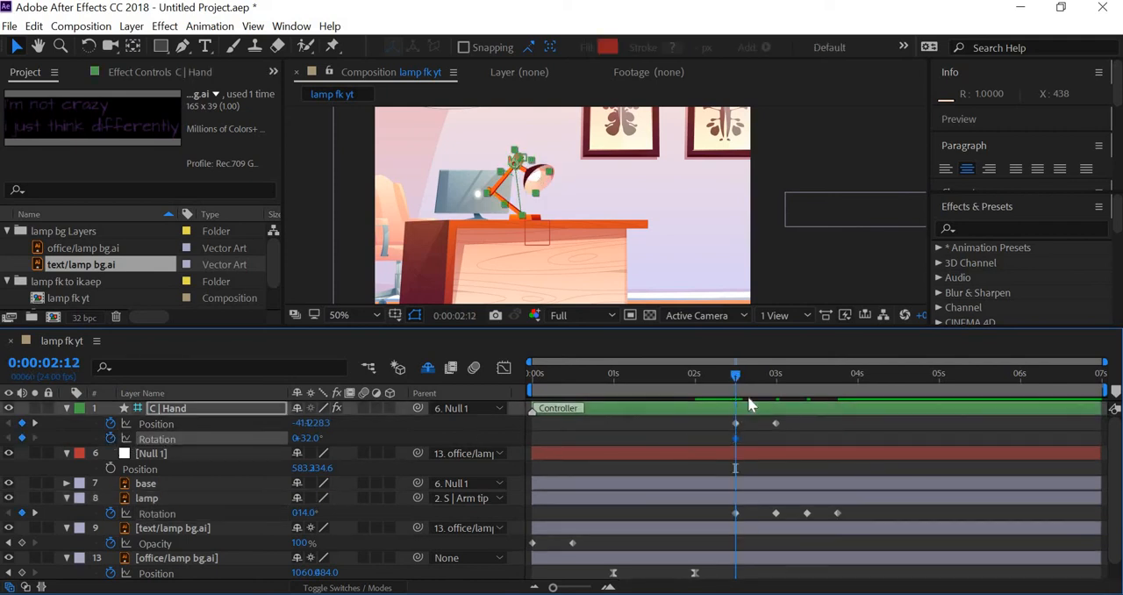
left_click_drag(737, 377, 779, 383)
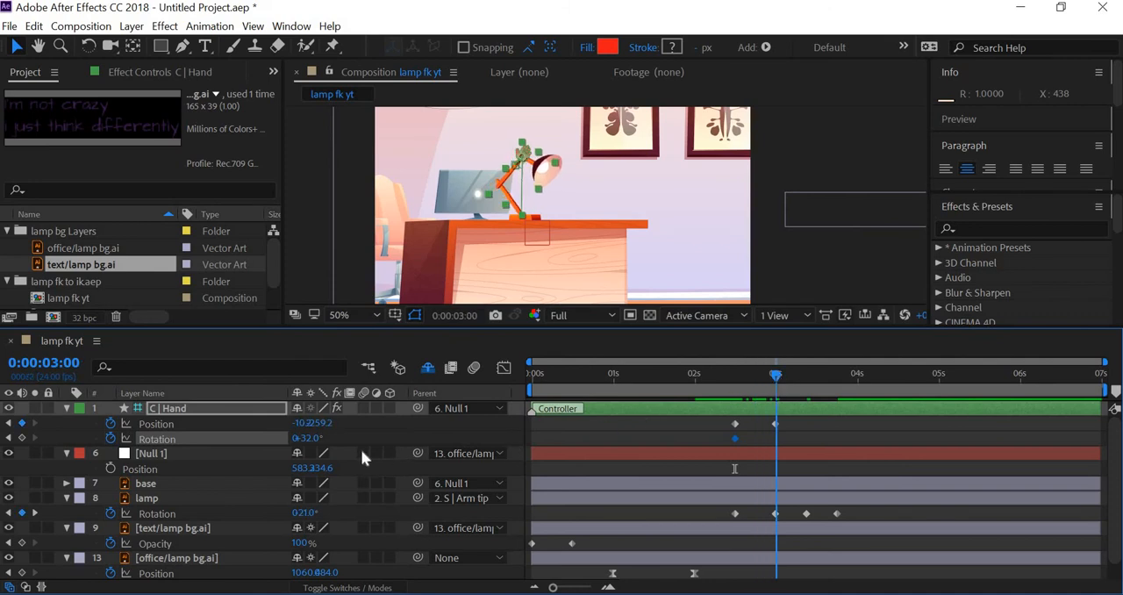
mouse_move(311, 436)
left_mouse_down()
mouse_move(292, 434)
mouse_move(317, 437)
left_mouse_up()
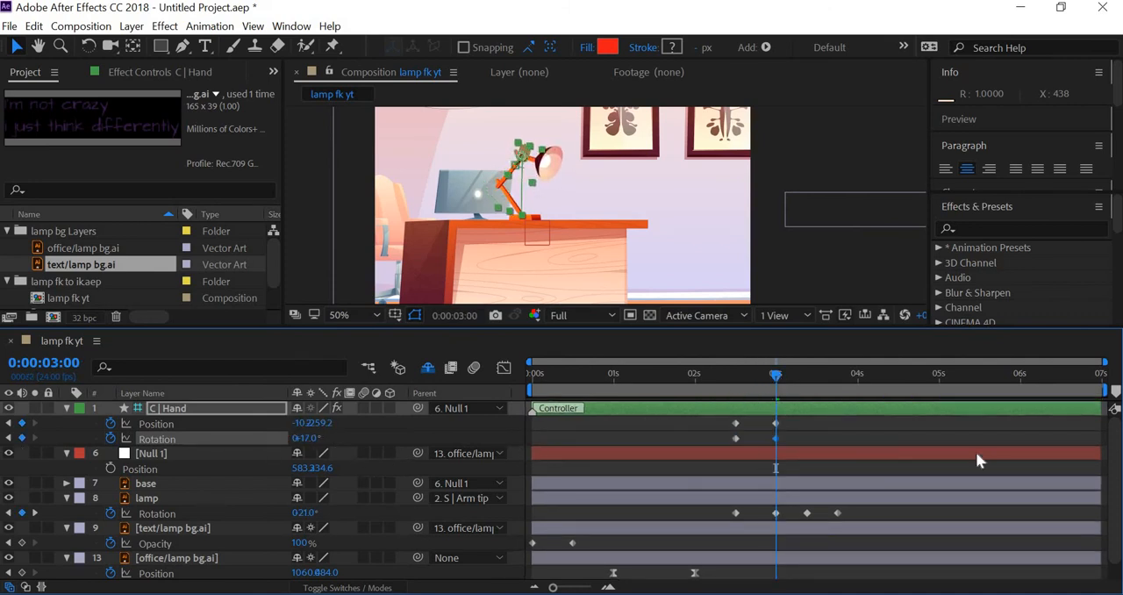
left_click_drag(779, 374, 811, 375)
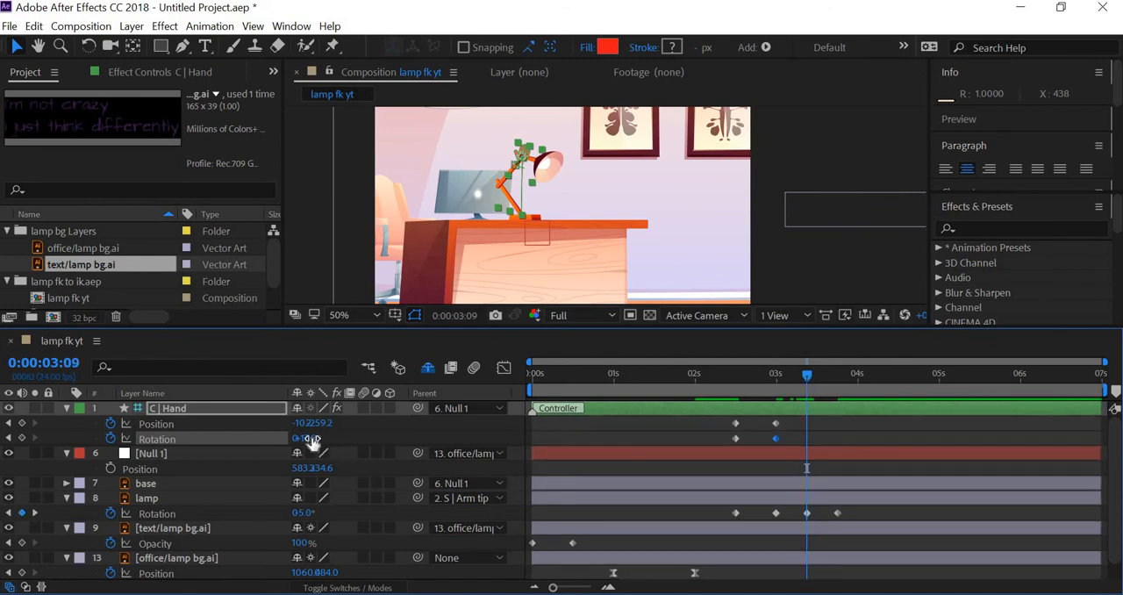
left_click_drag(313, 438, 338, 433)
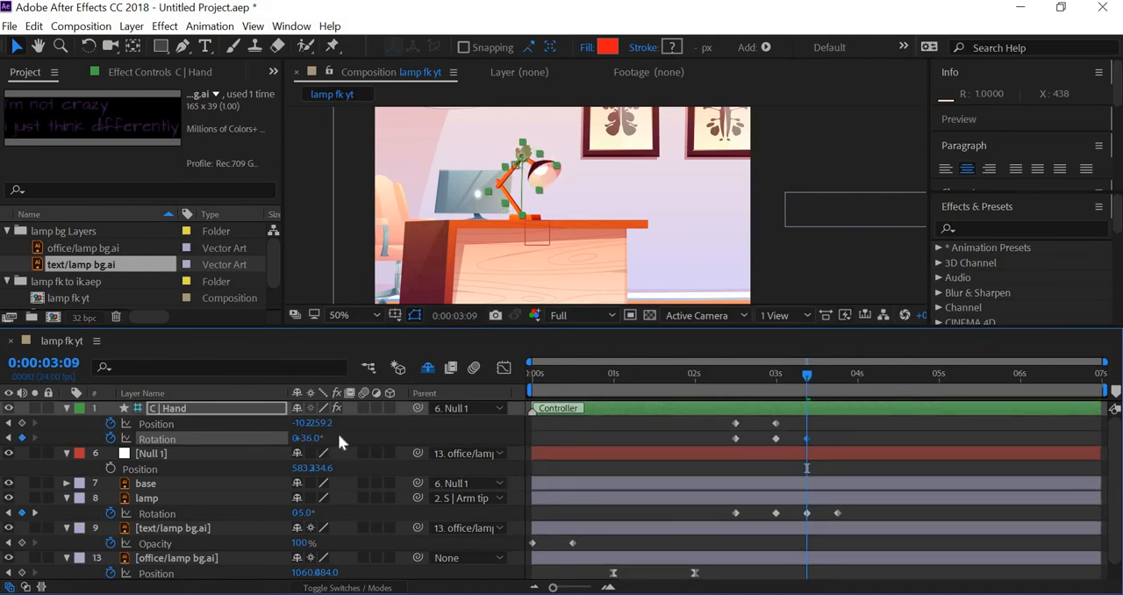
Copy C | Hand's Rotation keyframe from 0:00:03:00 to 0:00:03:18 and preview the animation from 0:00:01:15
left_click(774, 439)
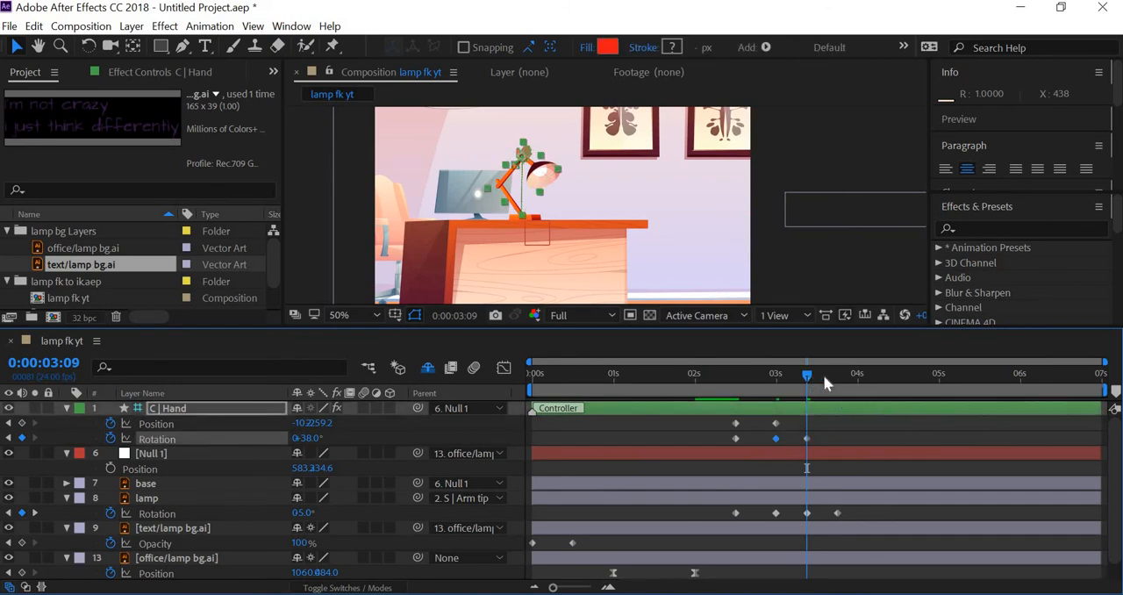
left_click_drag(834, 381, 838, 381)
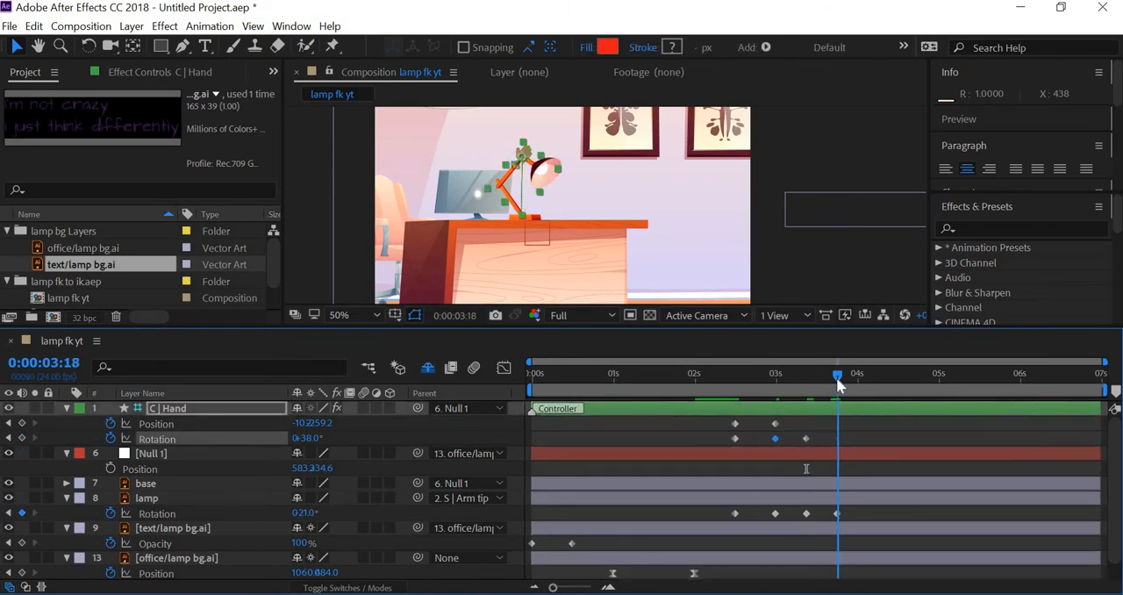
key("ctrl+v")
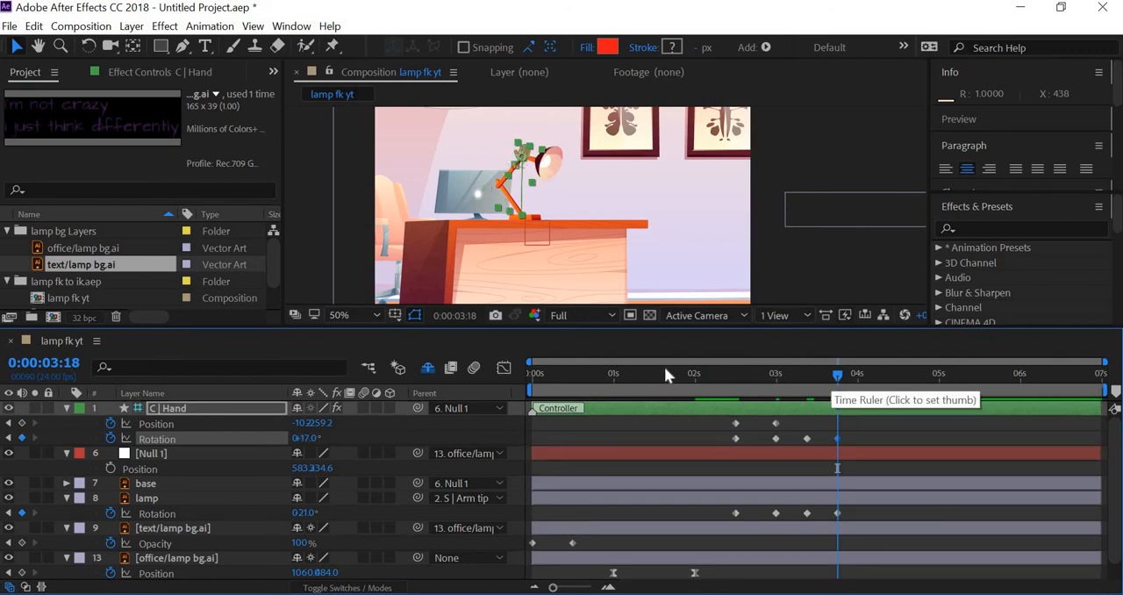
left_click(665, 370)
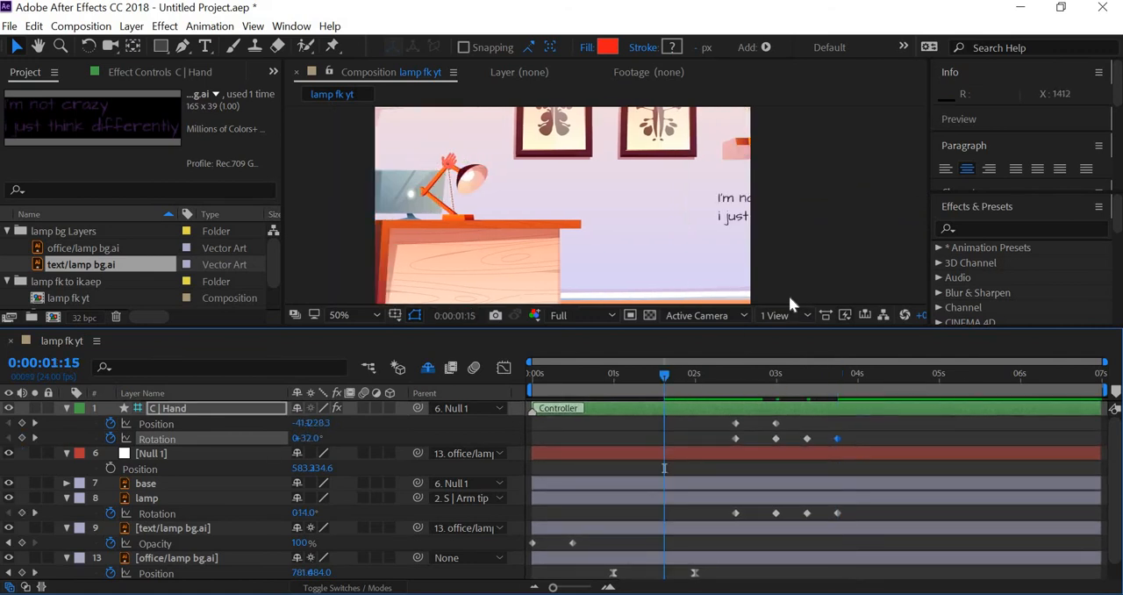
key("space")
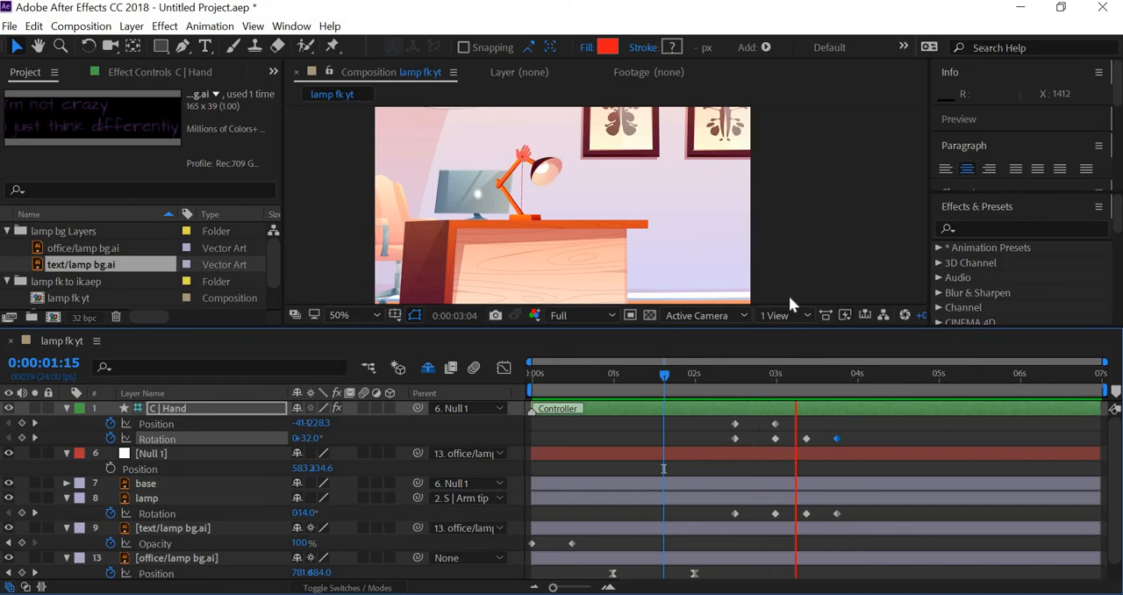
key("space")
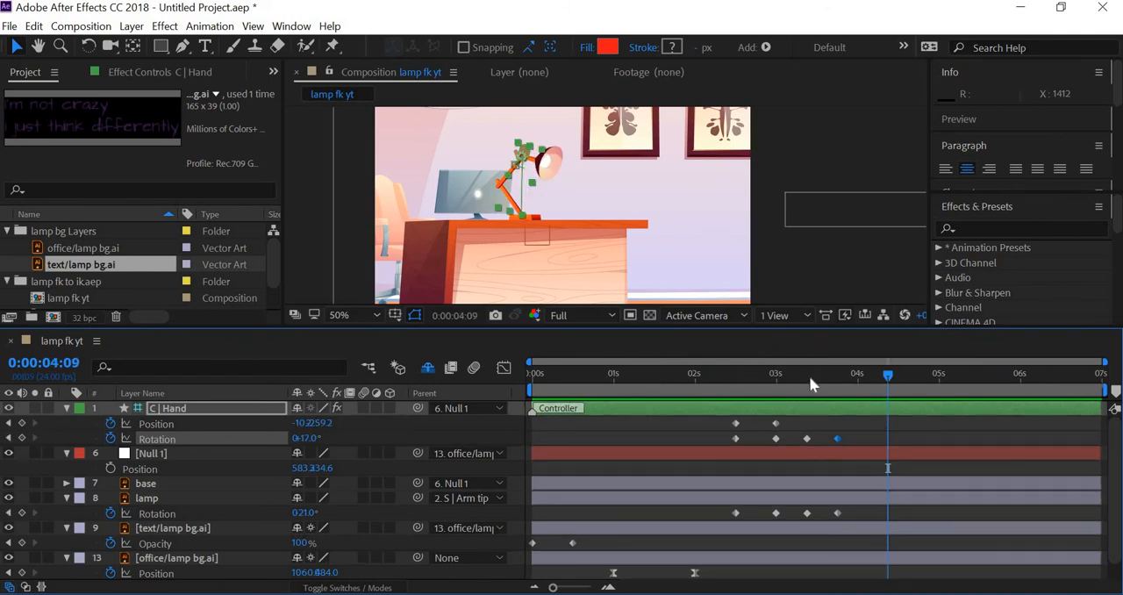
At 0:00:04:09, lower the C | Hand controller to fold the lamp arm down and set its Rotation to 60°
left_click_drag(809, 375, 898, 413)
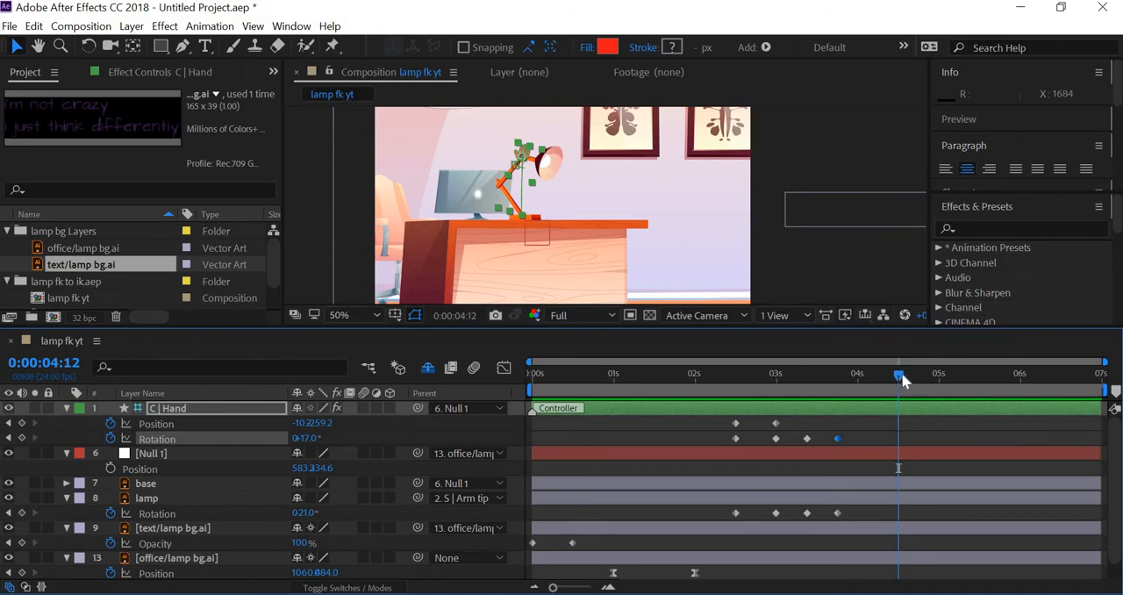
left_click_drag(895, 379, 889, 379)
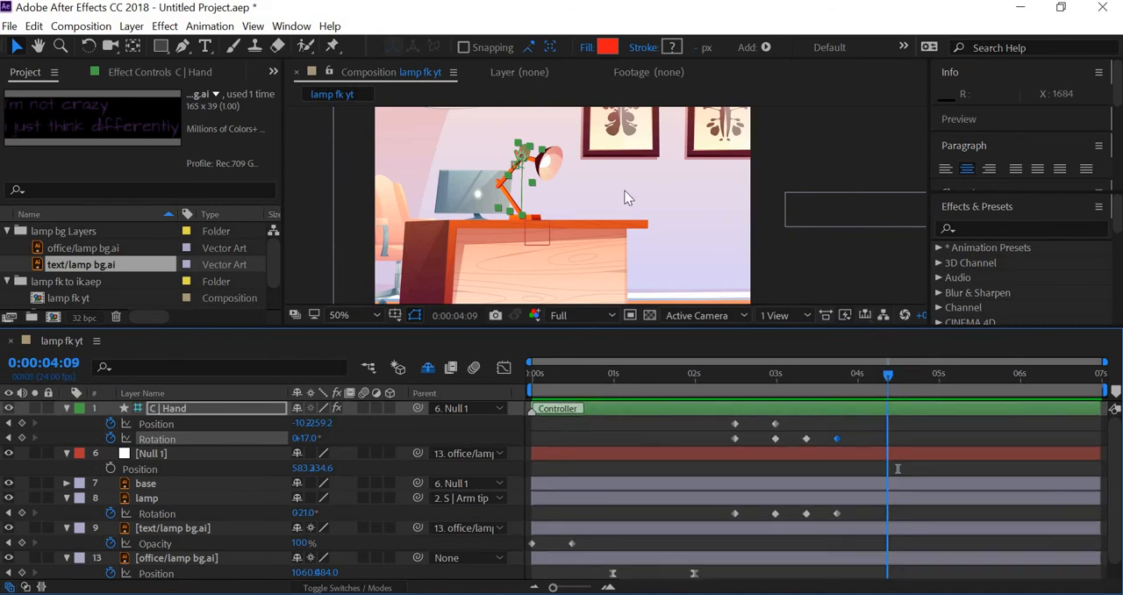
mouse_move(522, 156)
left_mouse_down()
mouse_move(502, 176)
mouse_move(521, 165)
left_mouse_up()
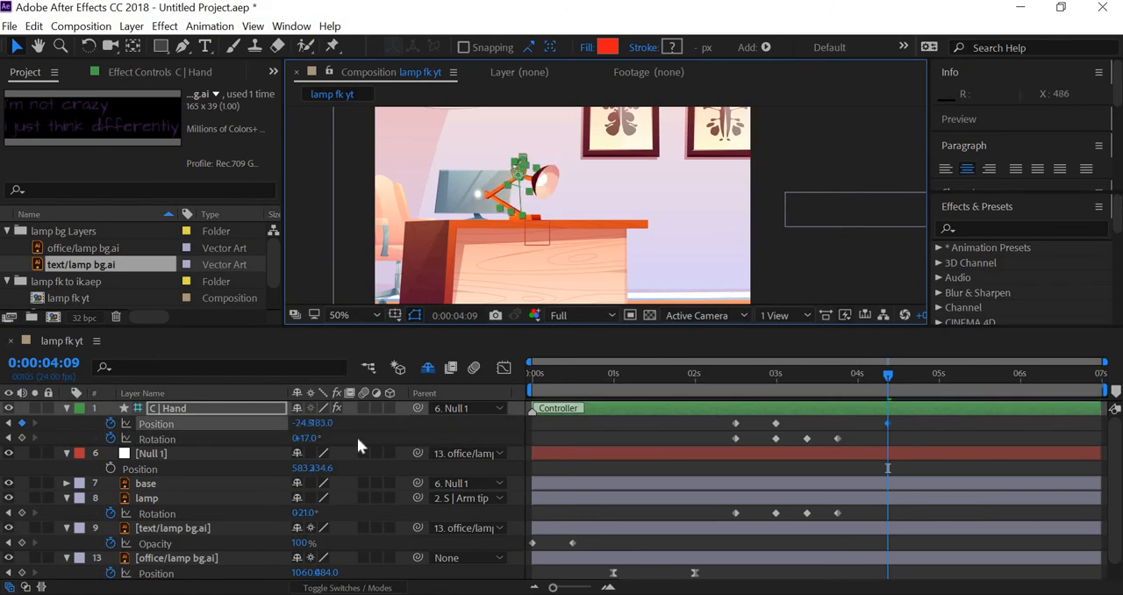
left_click_drag(307, 437, 350, 441)
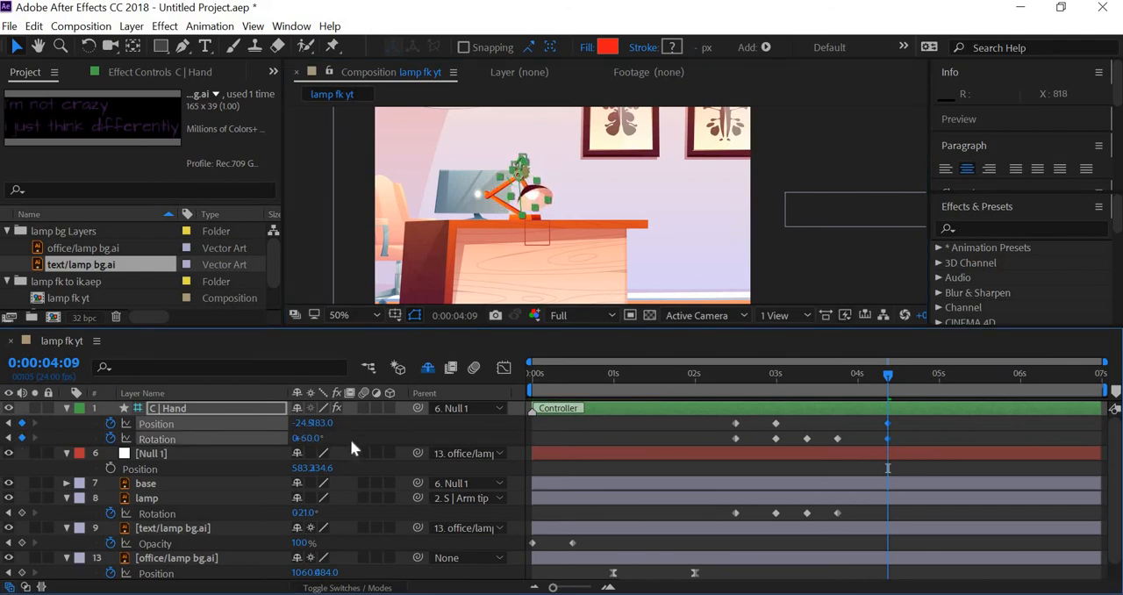
Set the lamp layer's Rotation to 21° at 0:00:04:09 and preview the motion from 0:00:02:06
left_click_drag(309, 513, 336, 513)
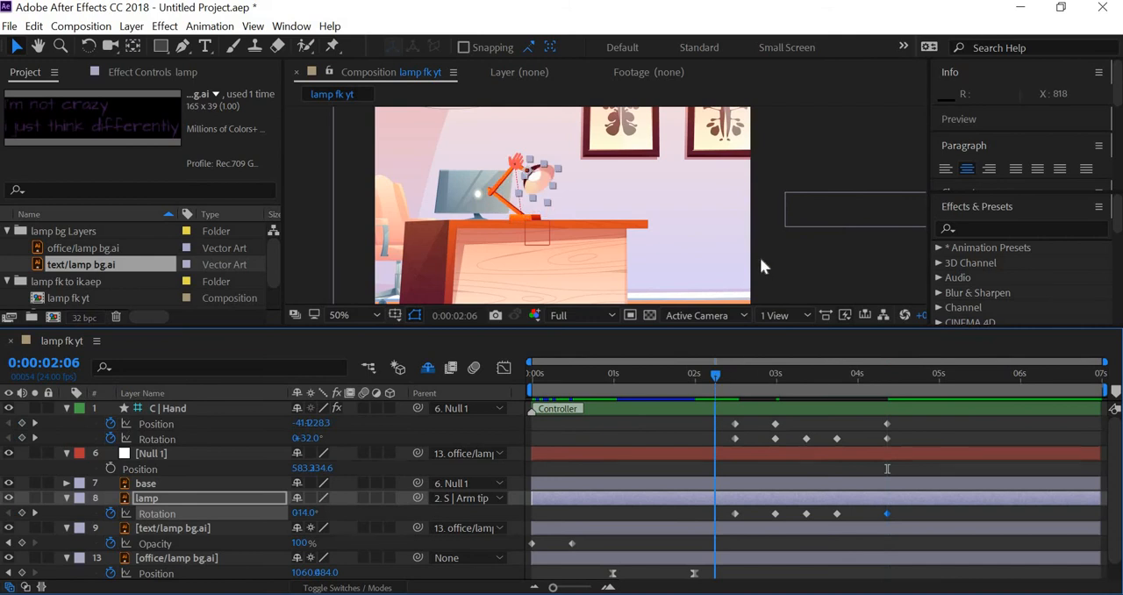
left_click(792, 269)
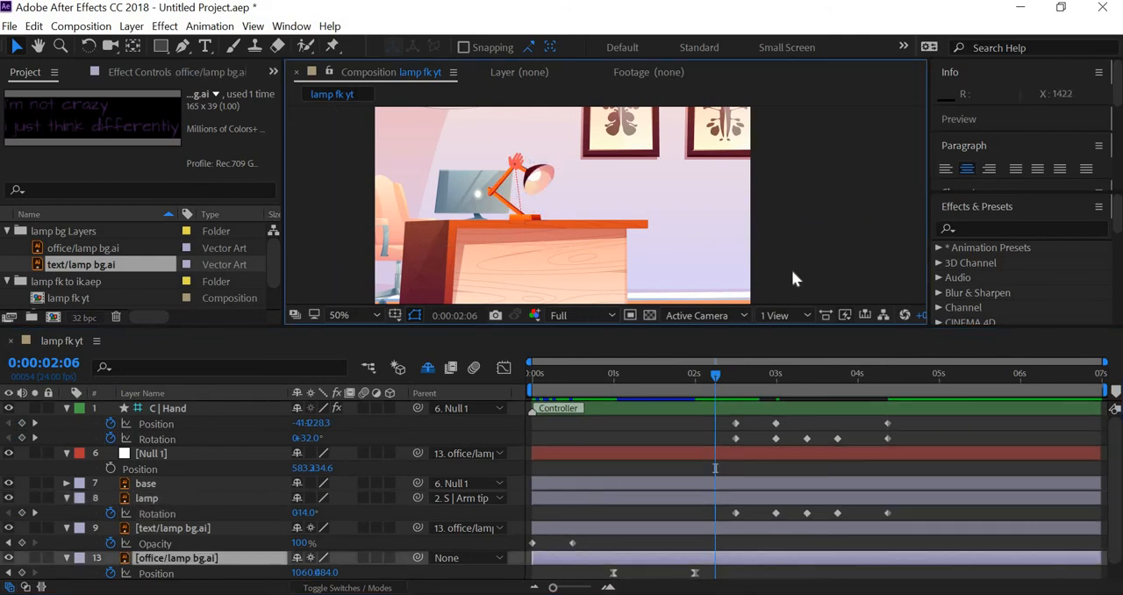
key("space")
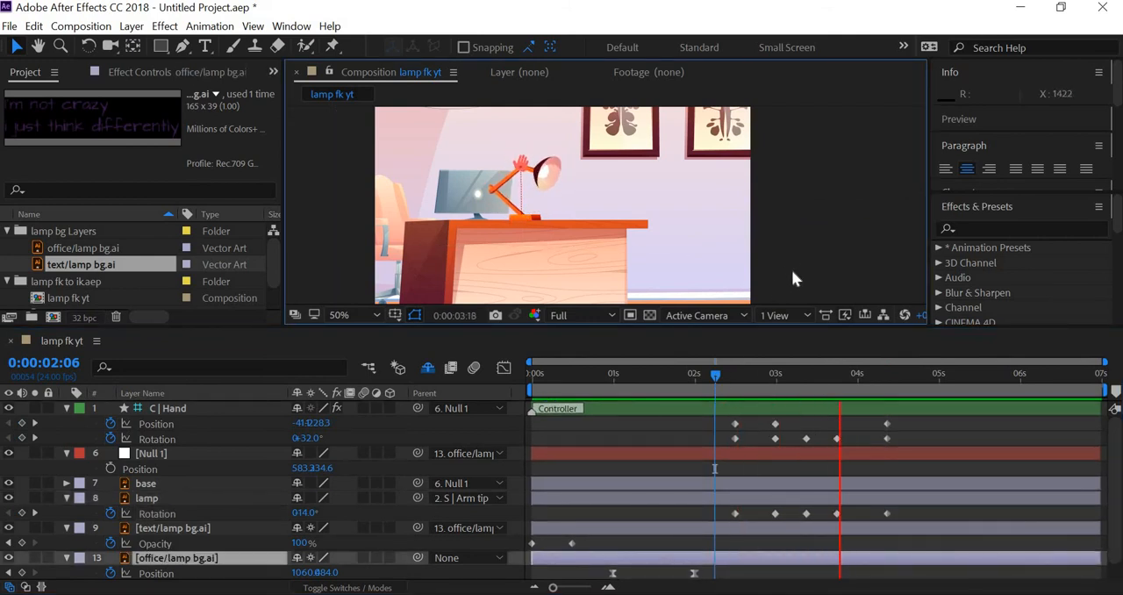
key("space")
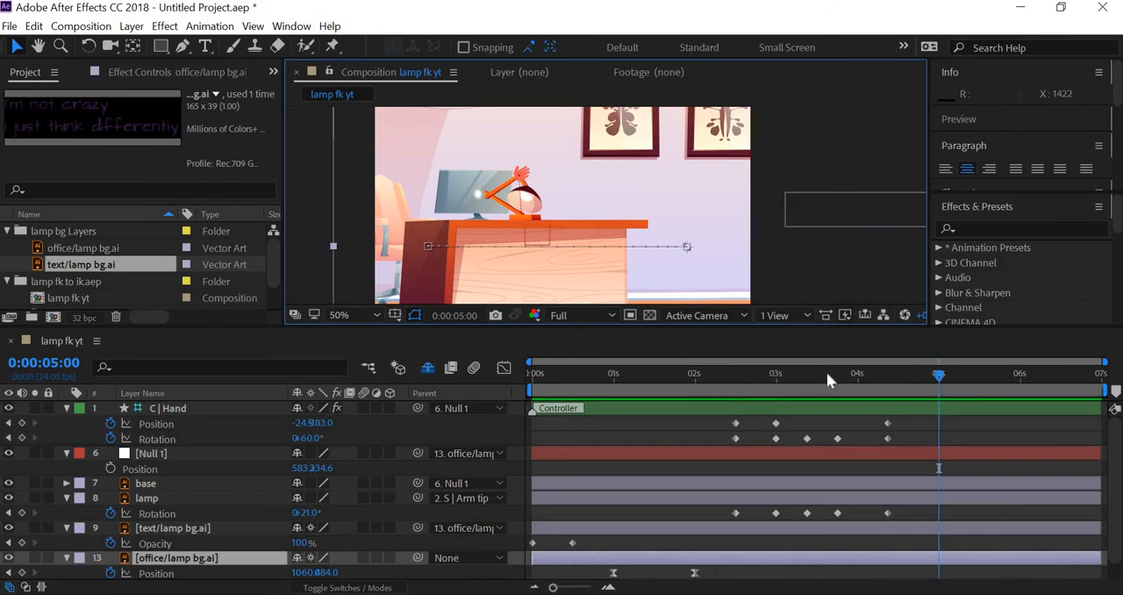
Copy C | Hand's Position keyframe from 0:00:03:00 to 0:00:03:18 and play back the arm motion from 0:00:02:03
left_click_drag(827, 372, 840, 392)
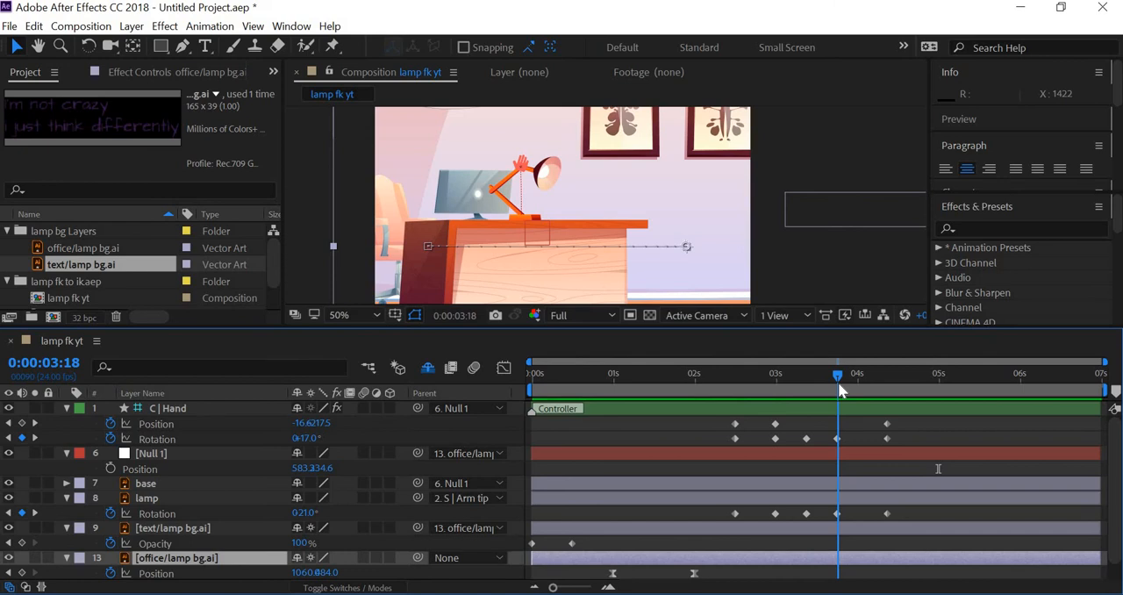
left_click(774, 424)
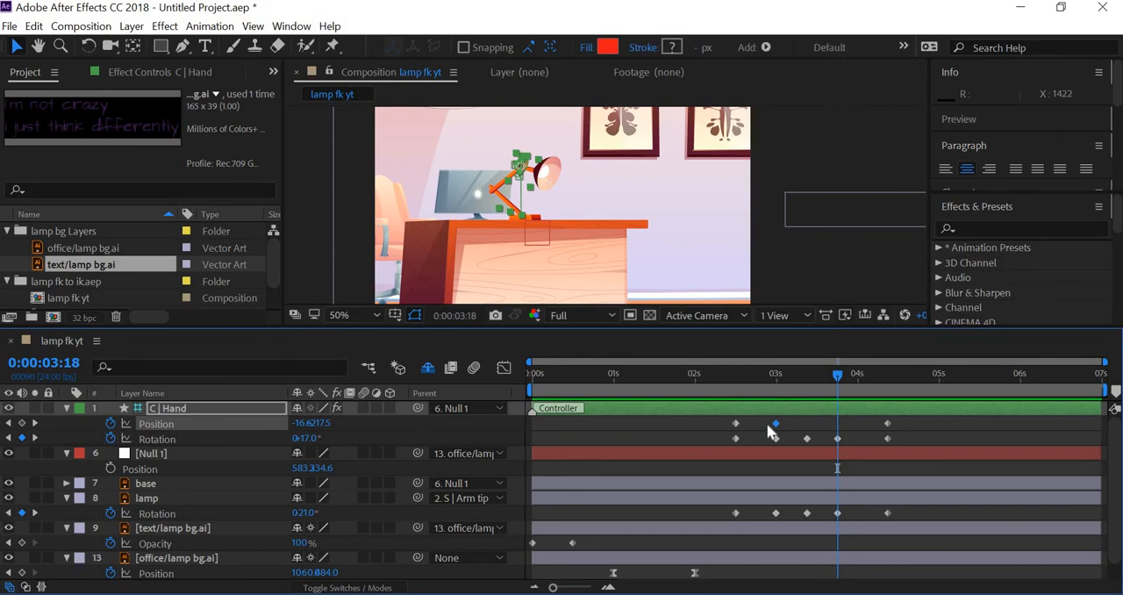
key("ctrl+c")
key("ctrl+v")
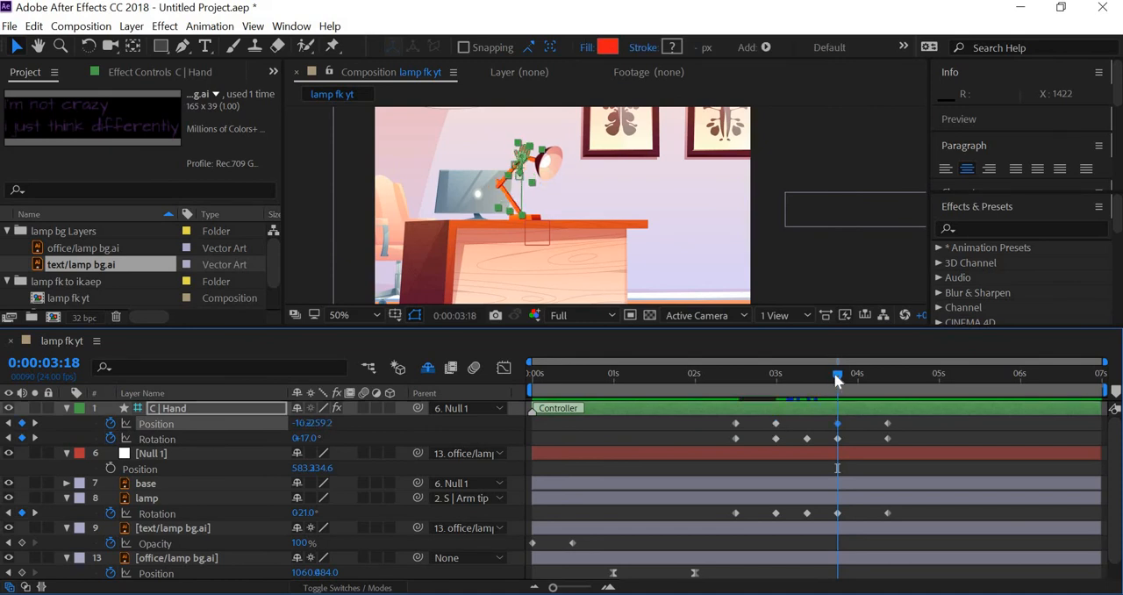
left_click_drag(865, 371, 888, 376)
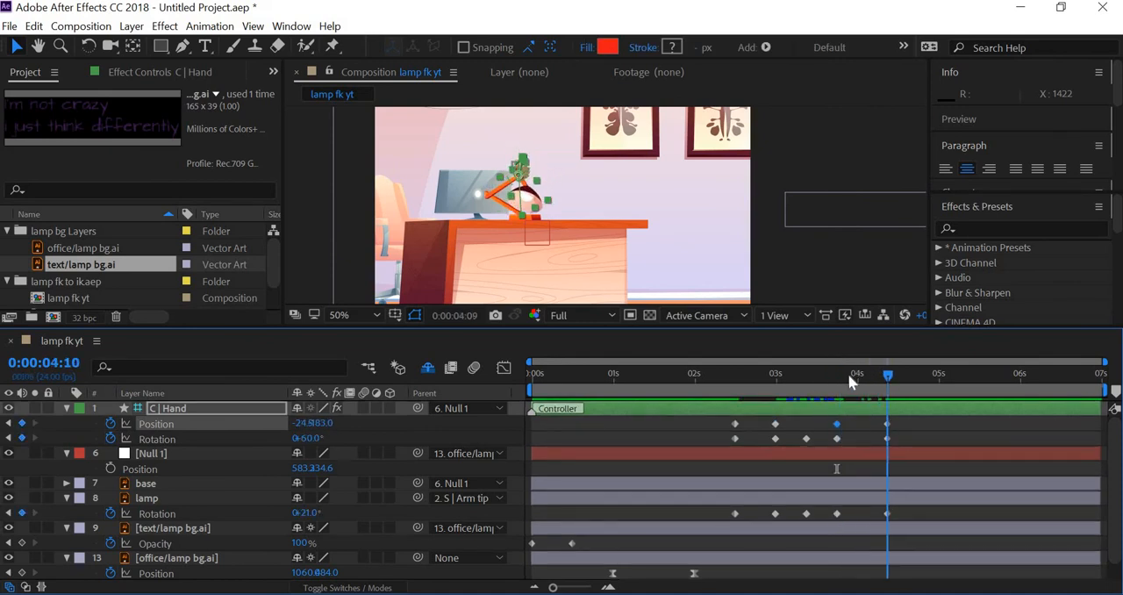
left_click_drag(706, 375, 704, 376)
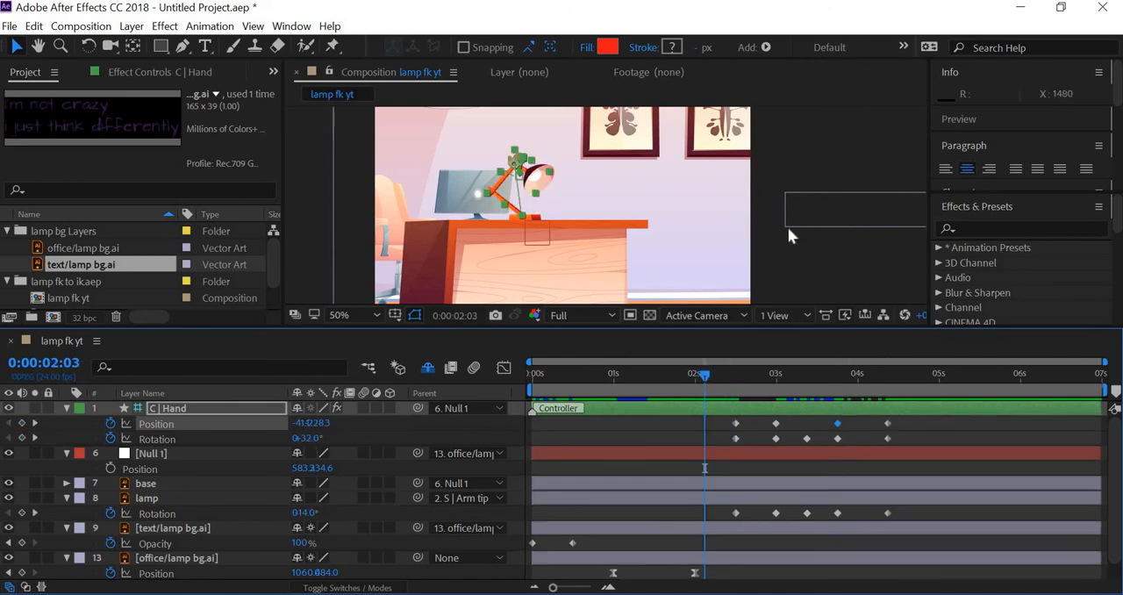
key("space")
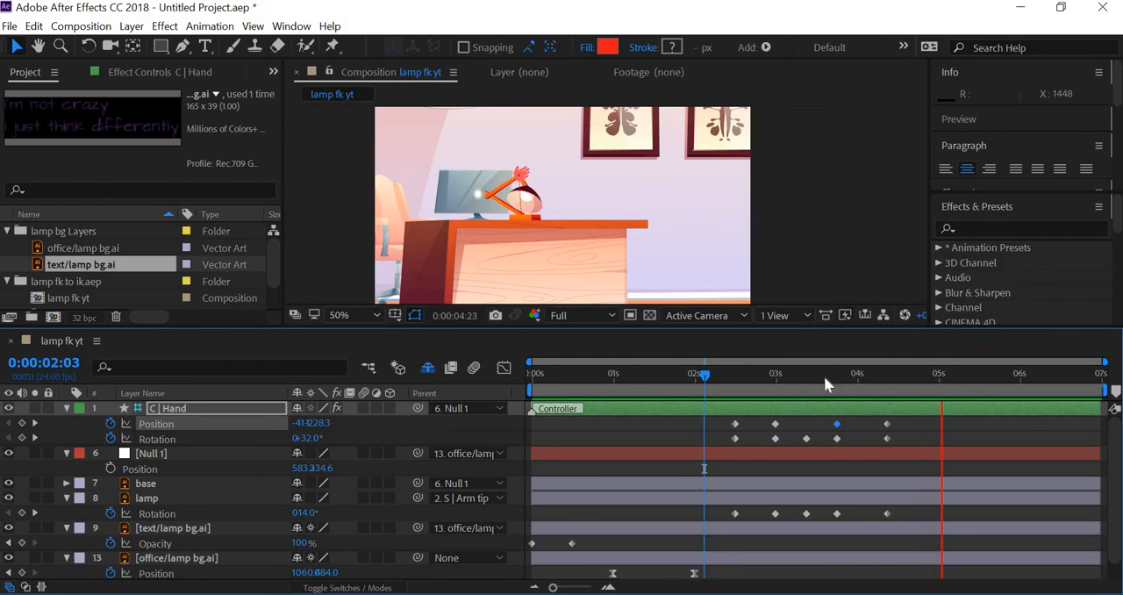
key("space")
key("space")
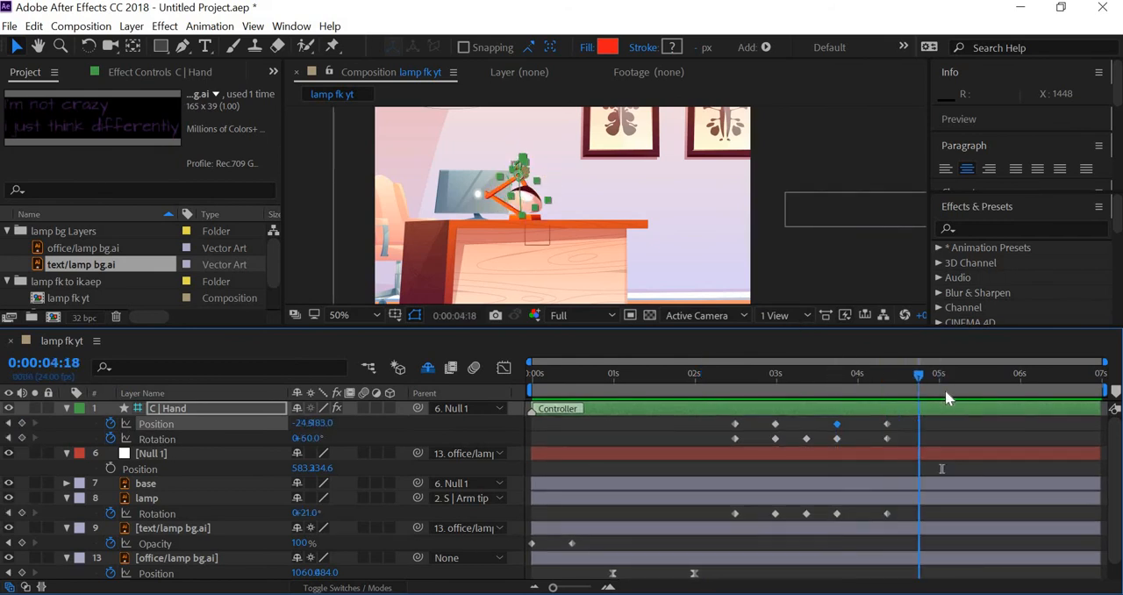
key("space")
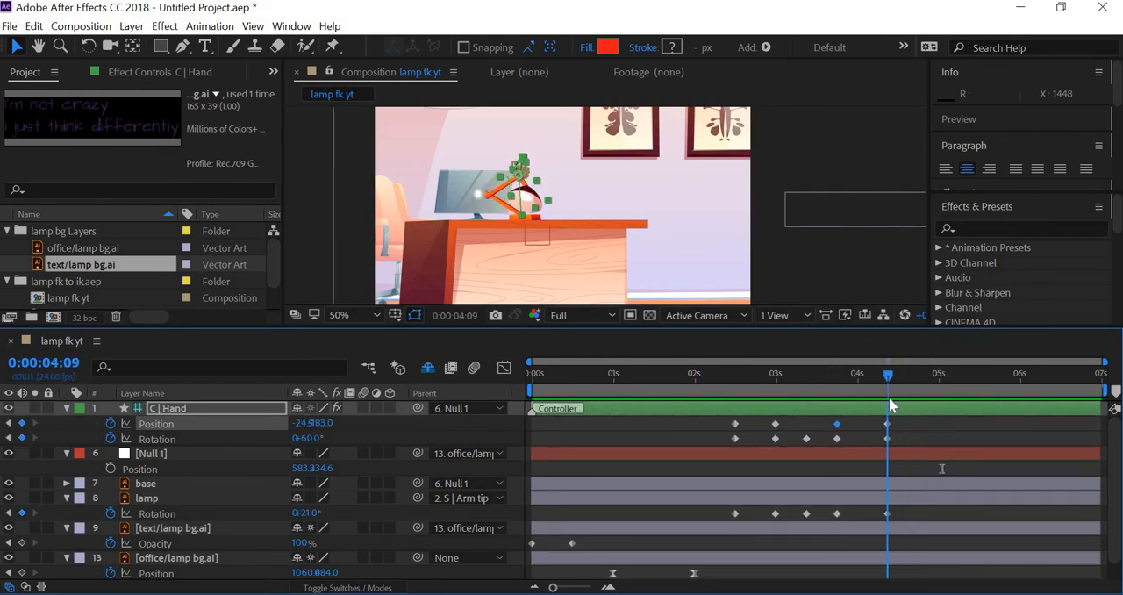
Key Null 1's Position at 0:00:04:09, and set its X position to about 476 at 0:00:05:09 to slide the lamp along the desk
left_click_drag(926, 406, 973, 415)
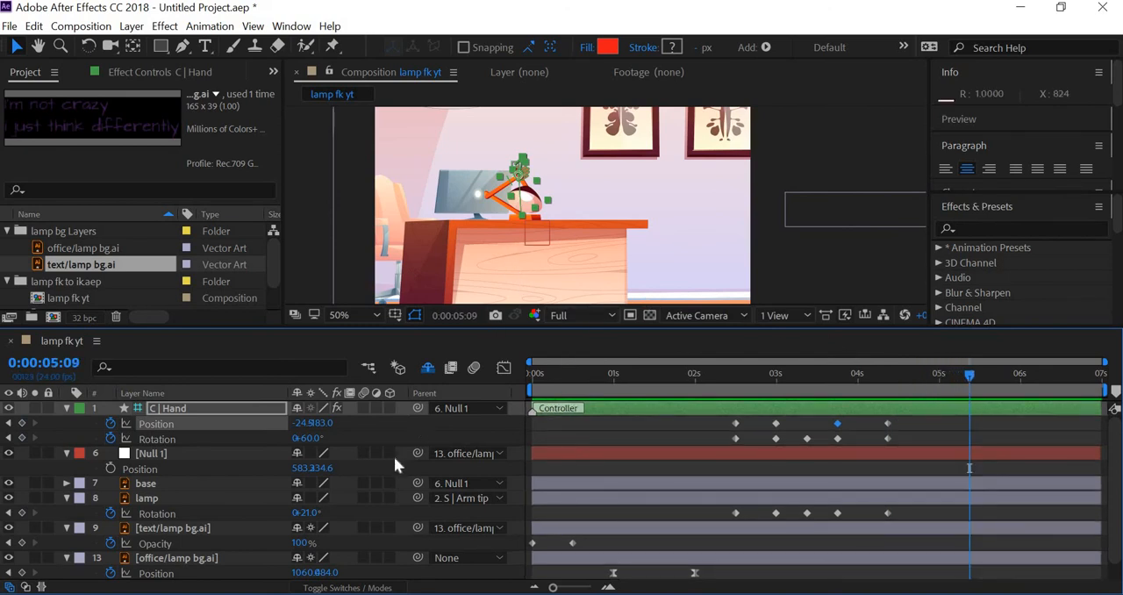
left_click(157, 455)
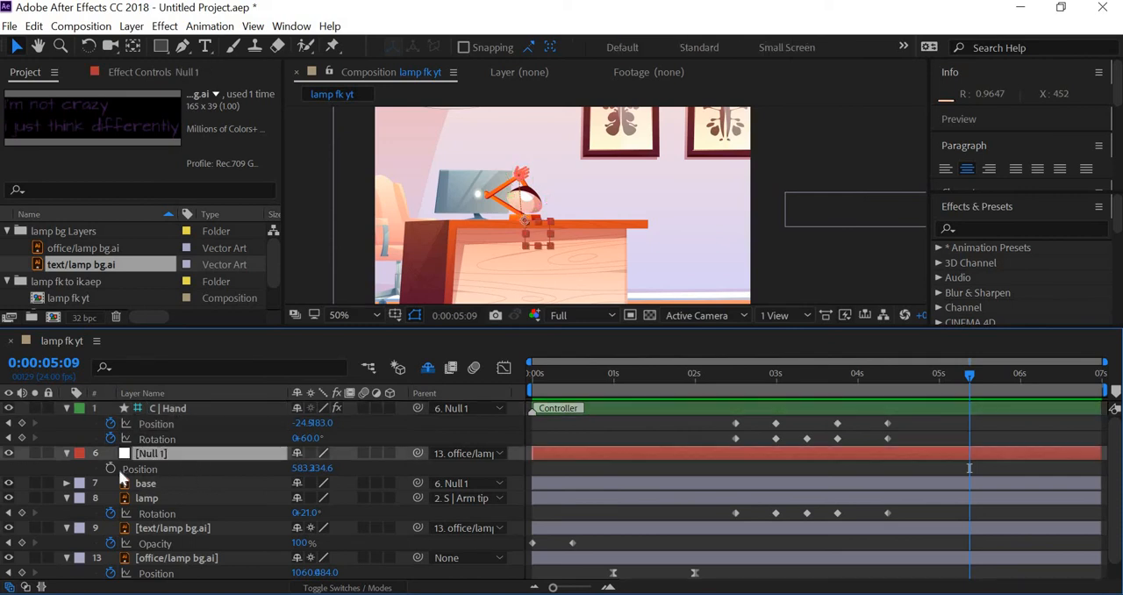
left_click(109, 470)
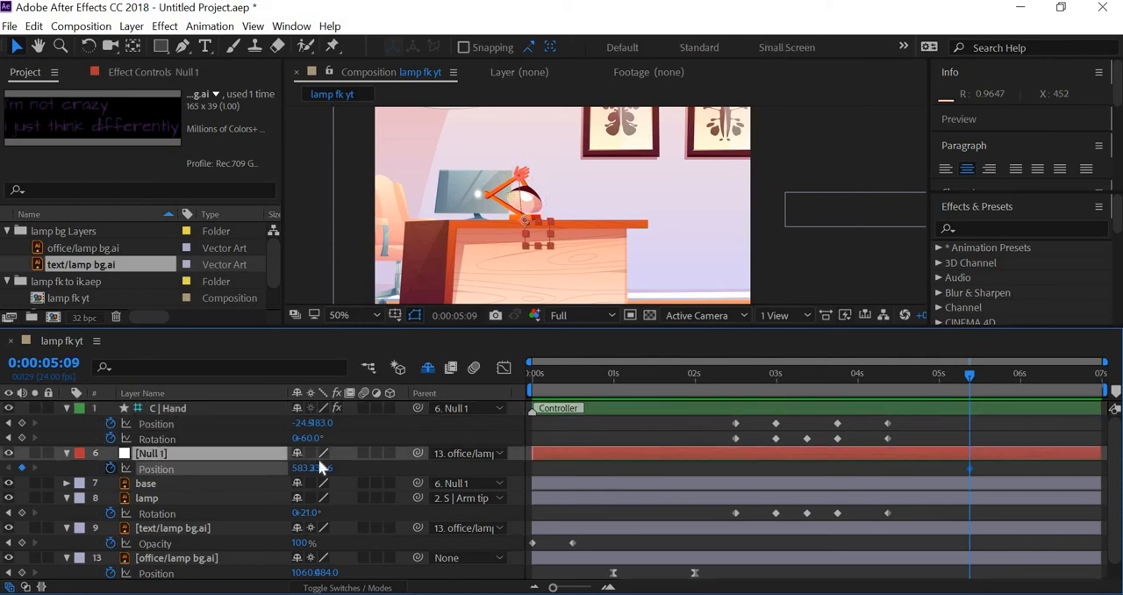
left_click(9, 438)
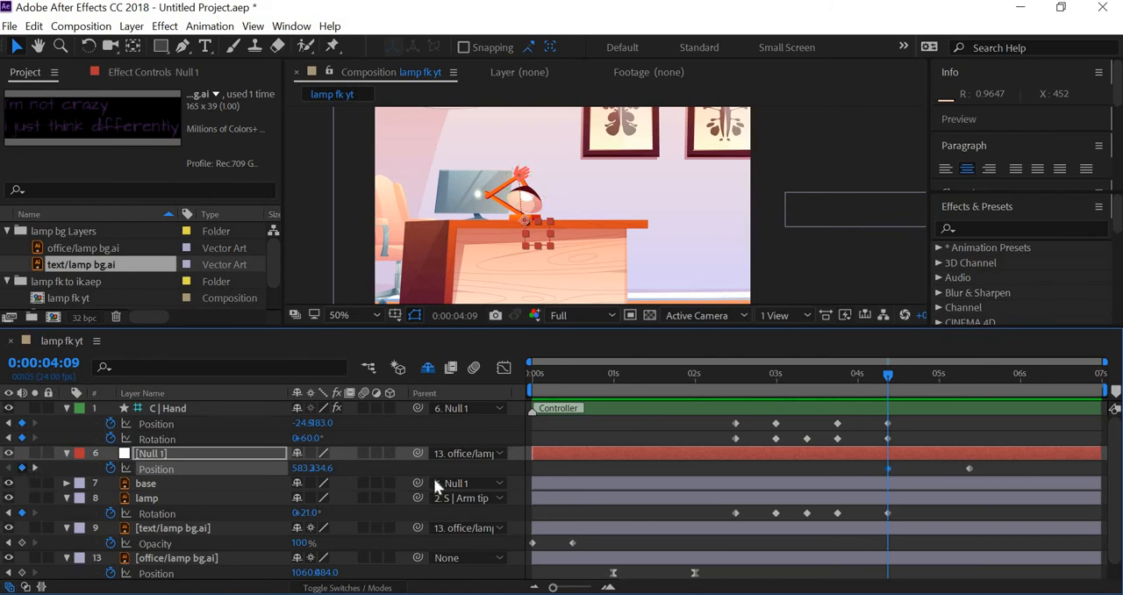
key("k")
left_click_drag(298, 473, 202, 471)
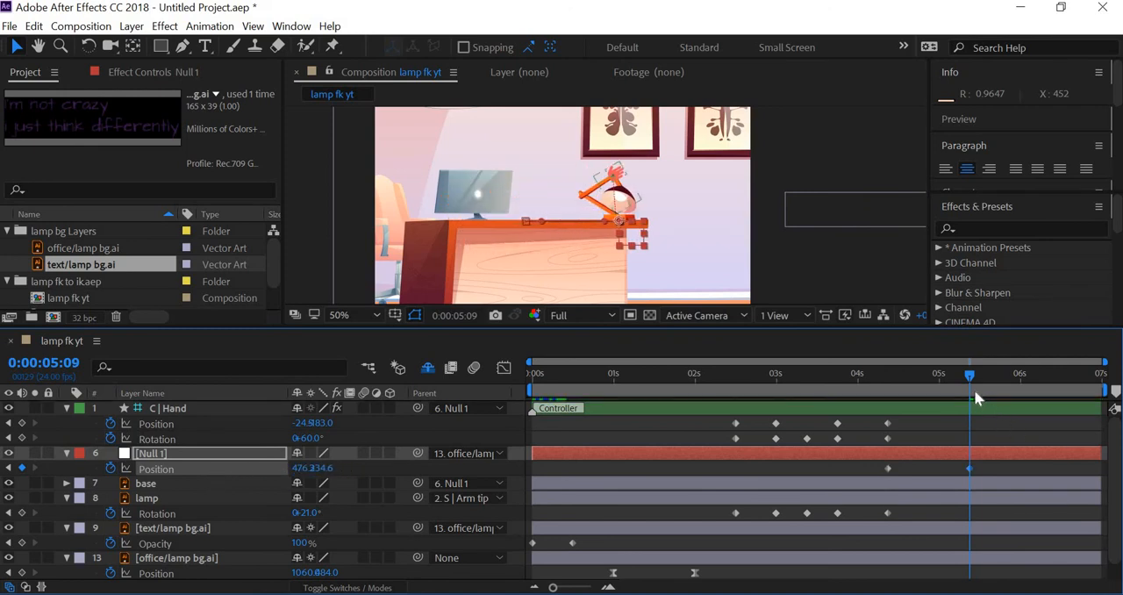
left_click(935, 378)
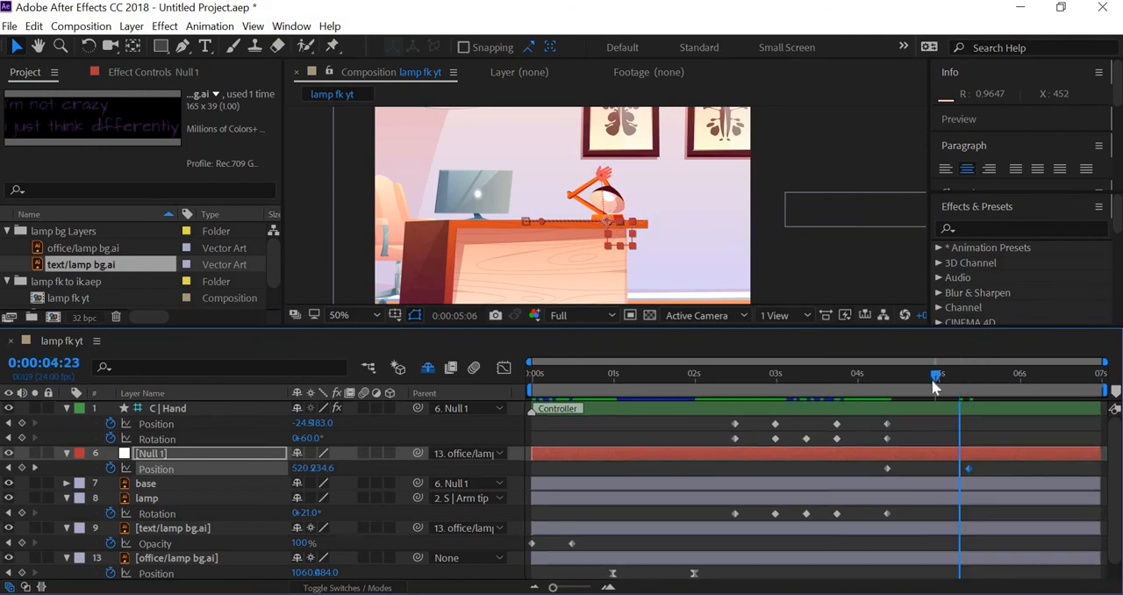
At 0:00:04:21, set Null 1's Y position to 207.6 to lift the lamp off the desk mid-move
left_click_drag(934, 381, 932, 381)
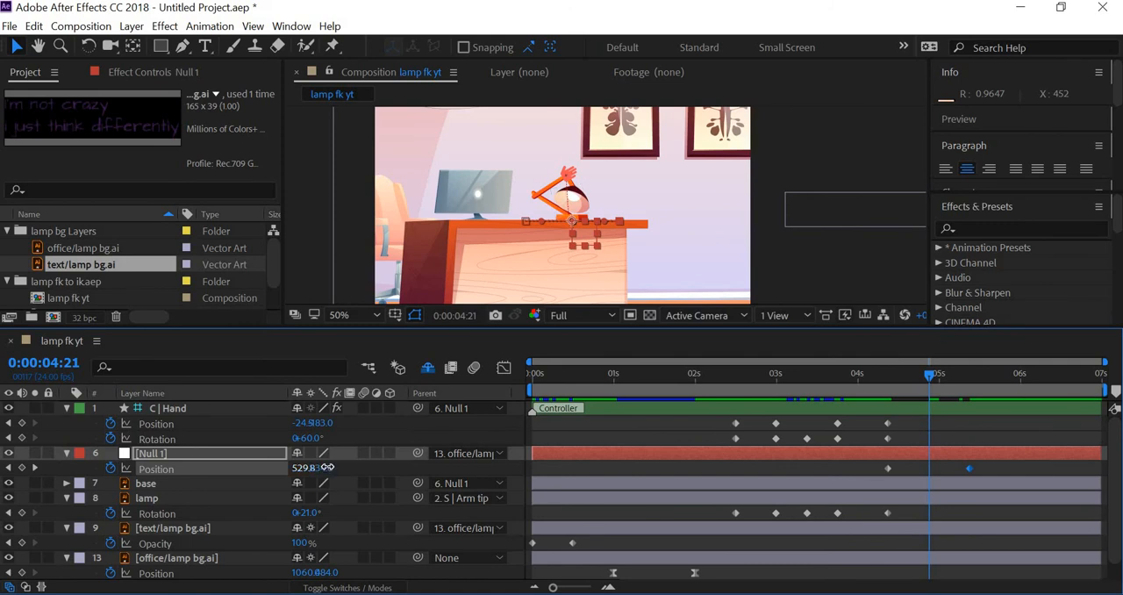
left_click_drag(309, 467, 301, 468)
key("Down")
key("Down")
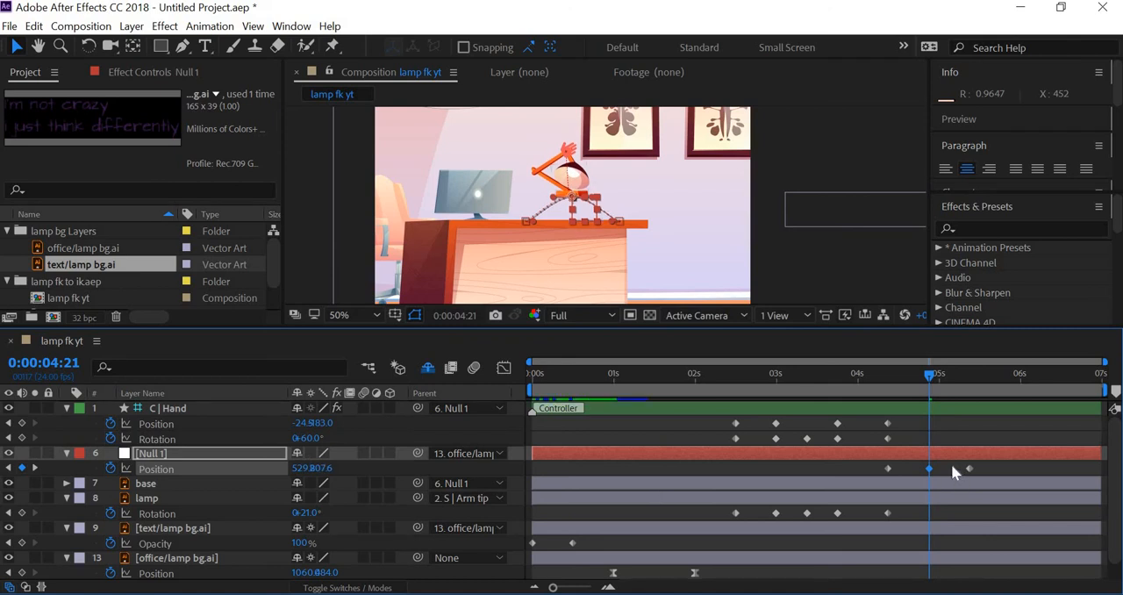
Apply Easy Ease to Null 1's Position keyframe at 0:00:04:21 and scrub through the hop
left_click_drag(917, 465, 935, 468)
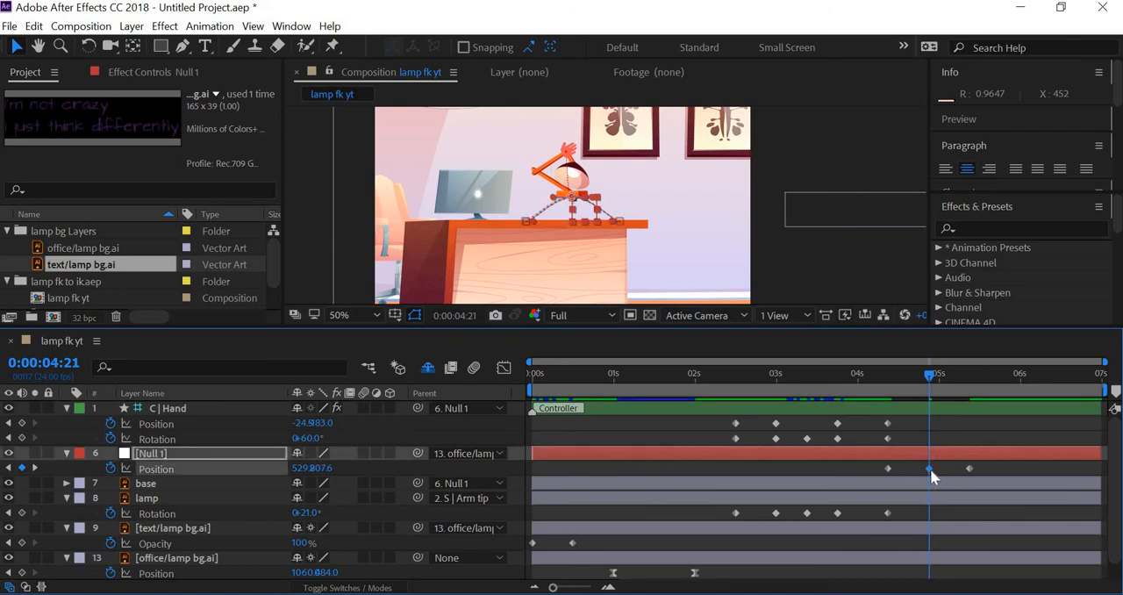
right_click(930, 469)
mouse_move(949, 463)
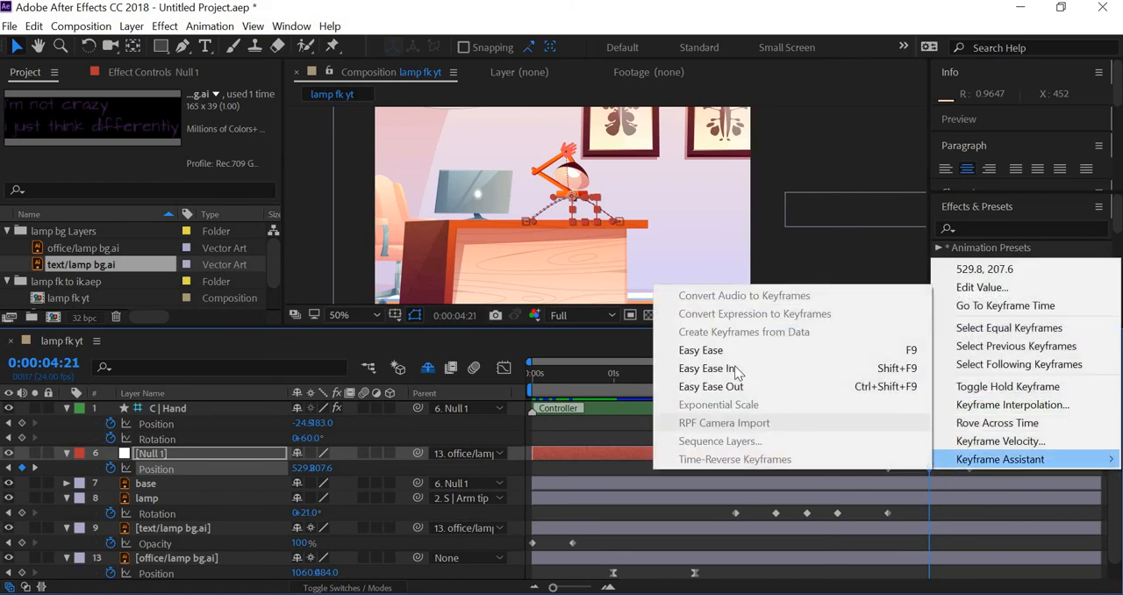
left_click(706, 351)
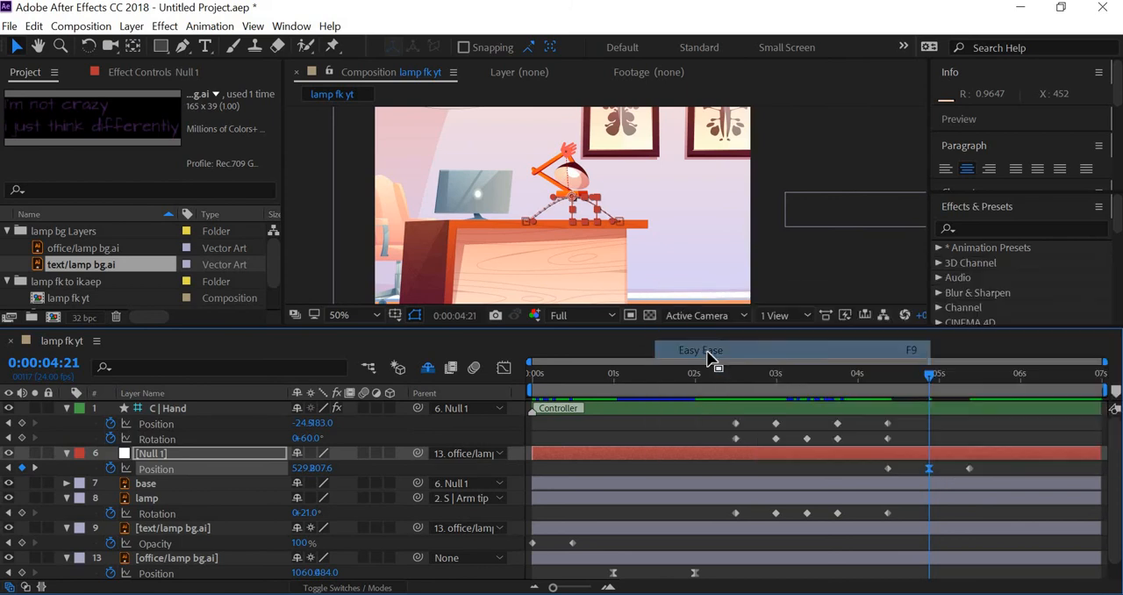
left_click(795, 271)
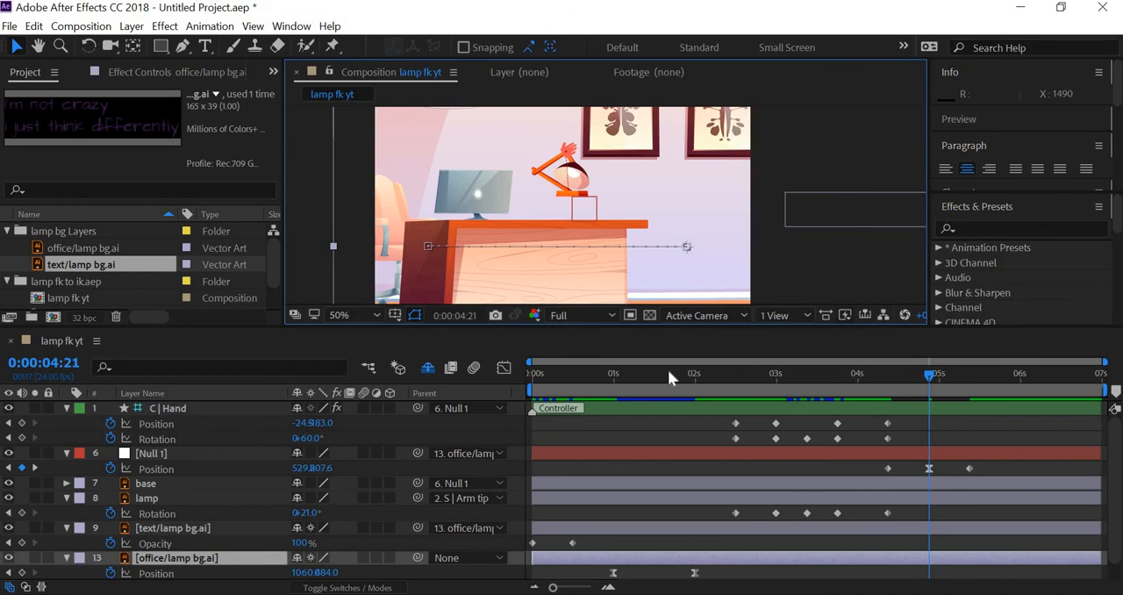
left_click_drag(672, 367, 933, 395)
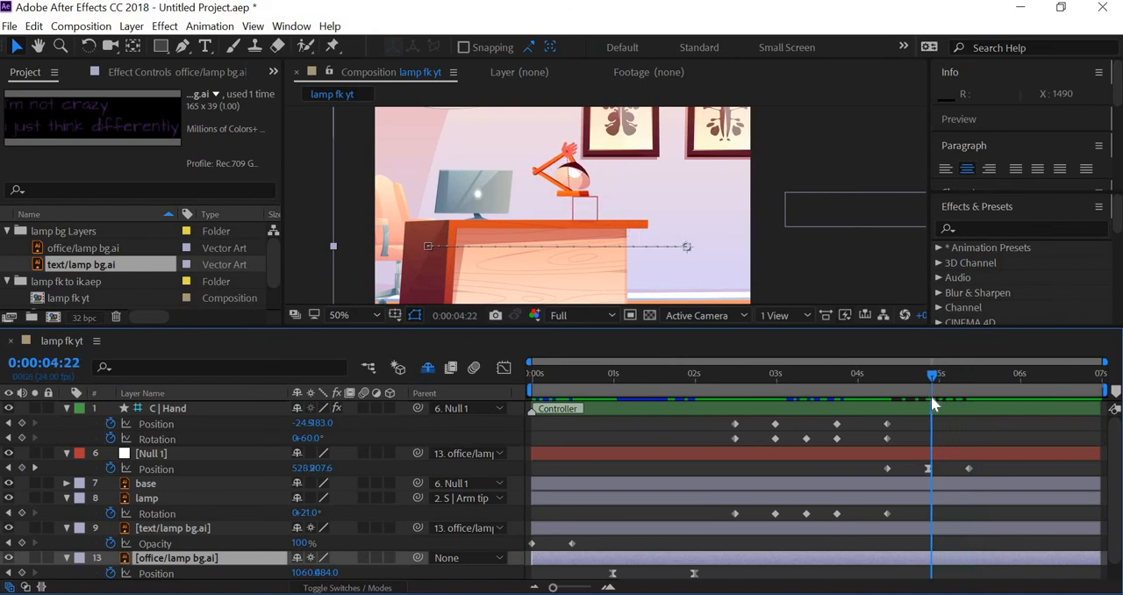
Copy C | Hand's Position and Rotation keyframes from 0:00:04:09 to 0:00:05:09 and return to 0:00:04:21
left_click_drag(964, 404, 871, 437)
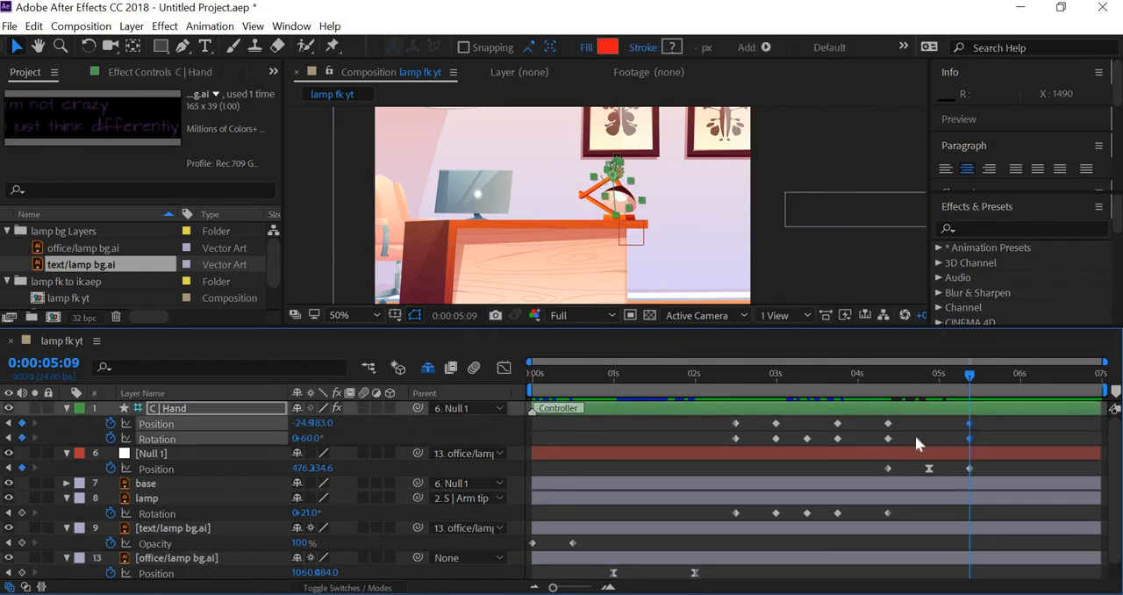
left_click(924, 381)
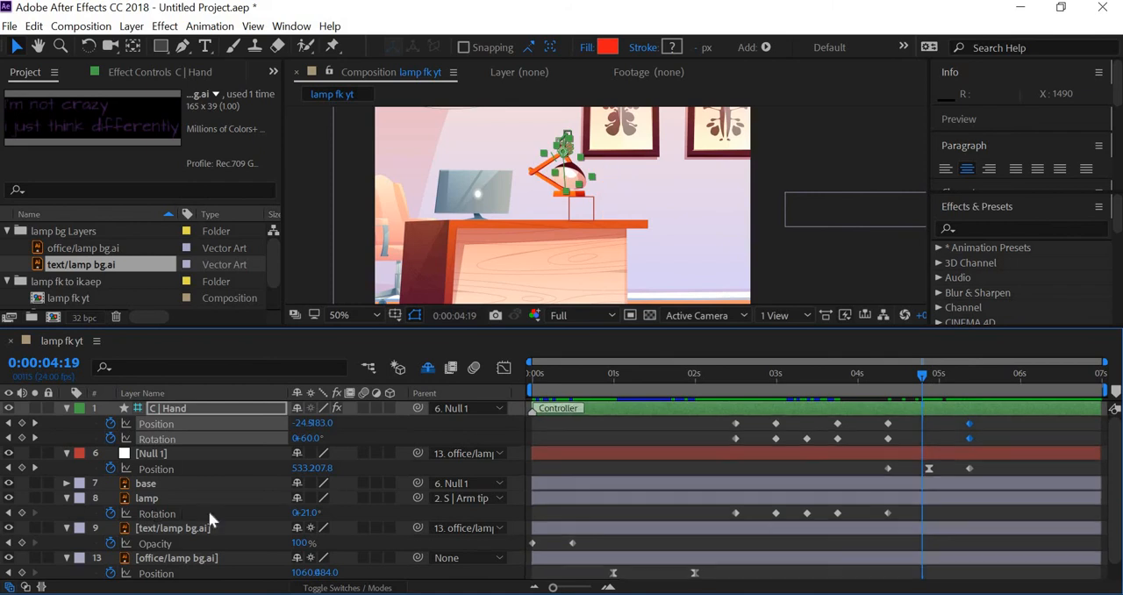
left_click(36, 470)
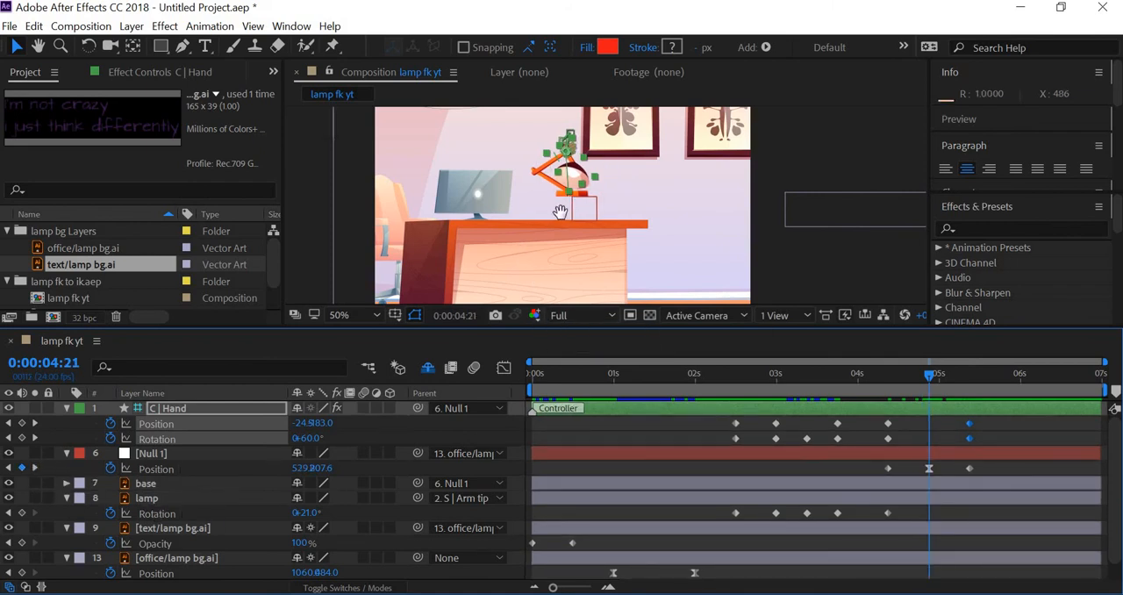
left_click_drag(560, 213, 563, 236)
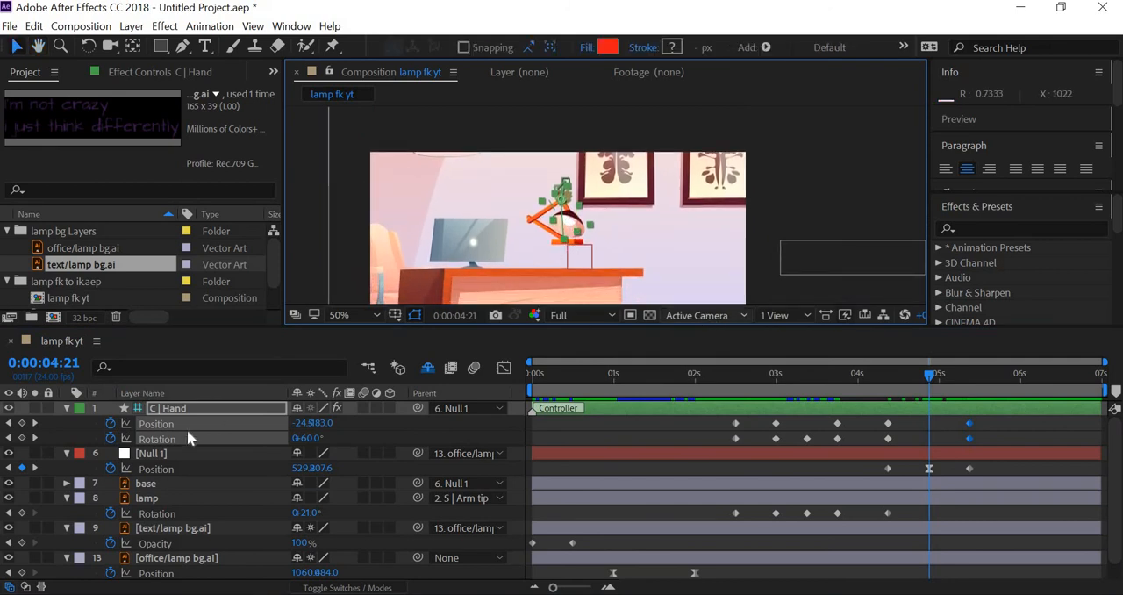
left_click(569, 201)
left_click_drag(568, 198, 580, 191)
key("ctrl+z")
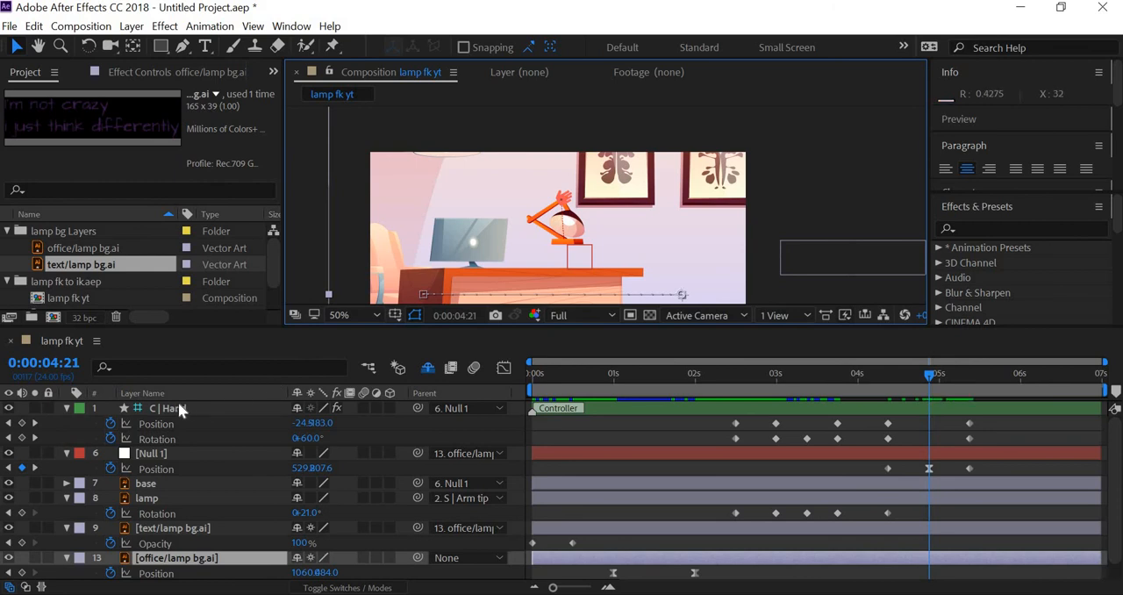
At 0:00:04:21, raise the C | Hand controller to about 75.5, -283.0 and set its Rotation to -24°
left_click(590, 191)
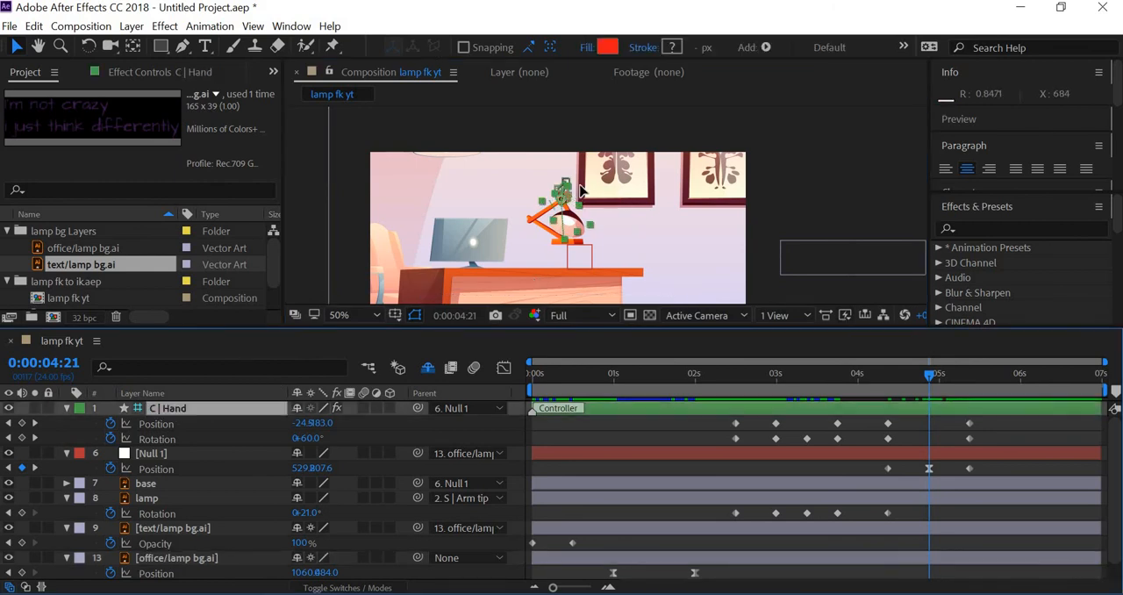
left_click_drag(586, 188, 601, 166)
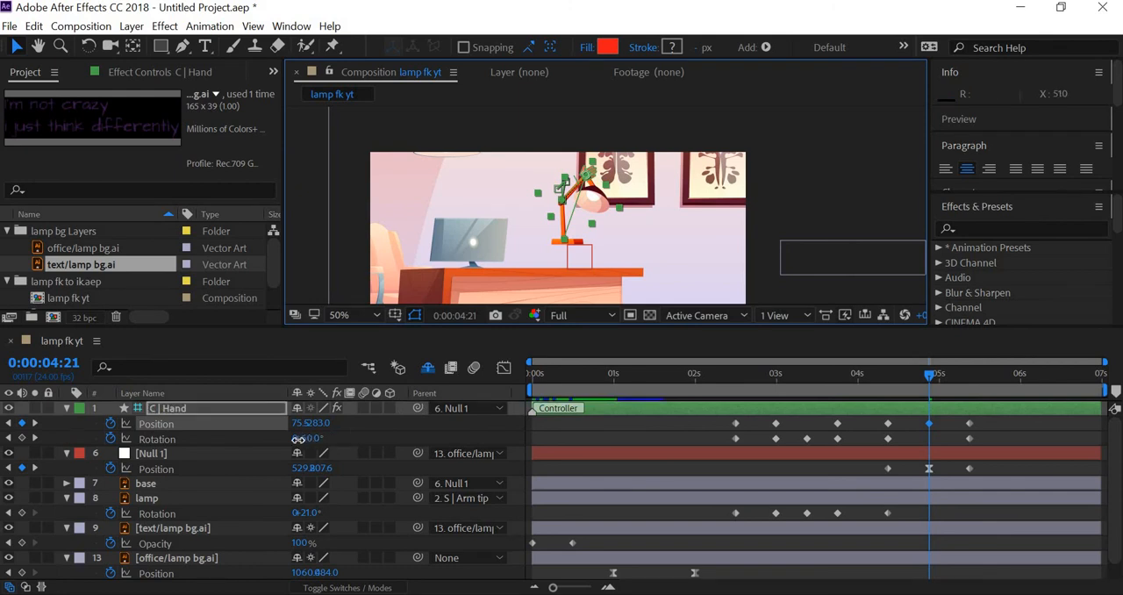
left_click_drag(298, 438, 245, 445)
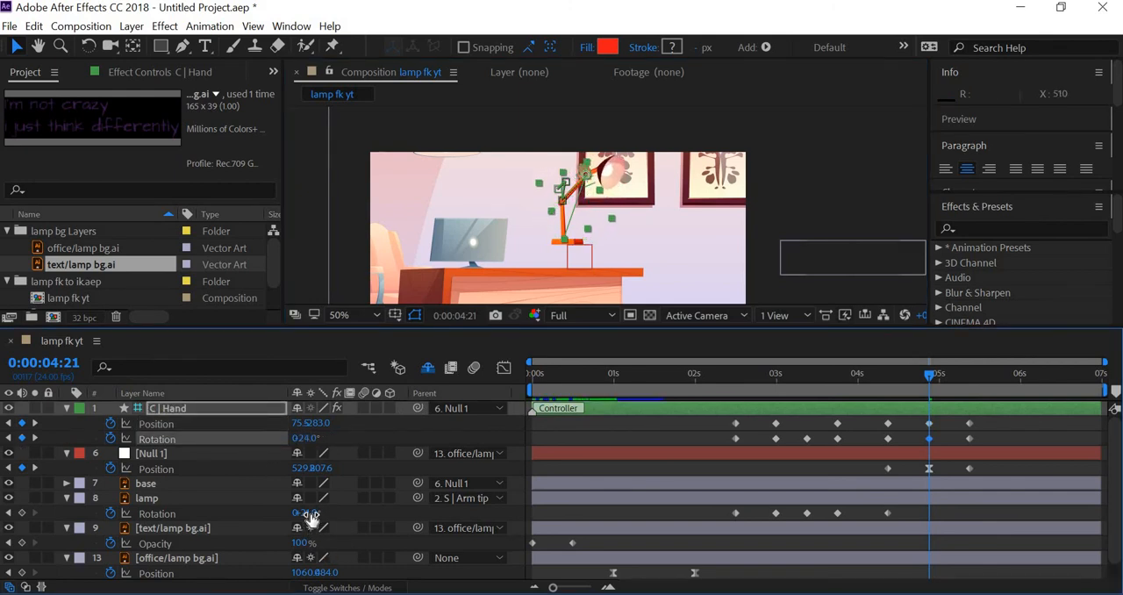
Set the lamp layer's Rotation to -20° and nudge the C | Hand controller to about 73.2, -299.7 at 0:00:04:21
left_click_drag(292, 517, 282, 519)
left_click(600, 183)
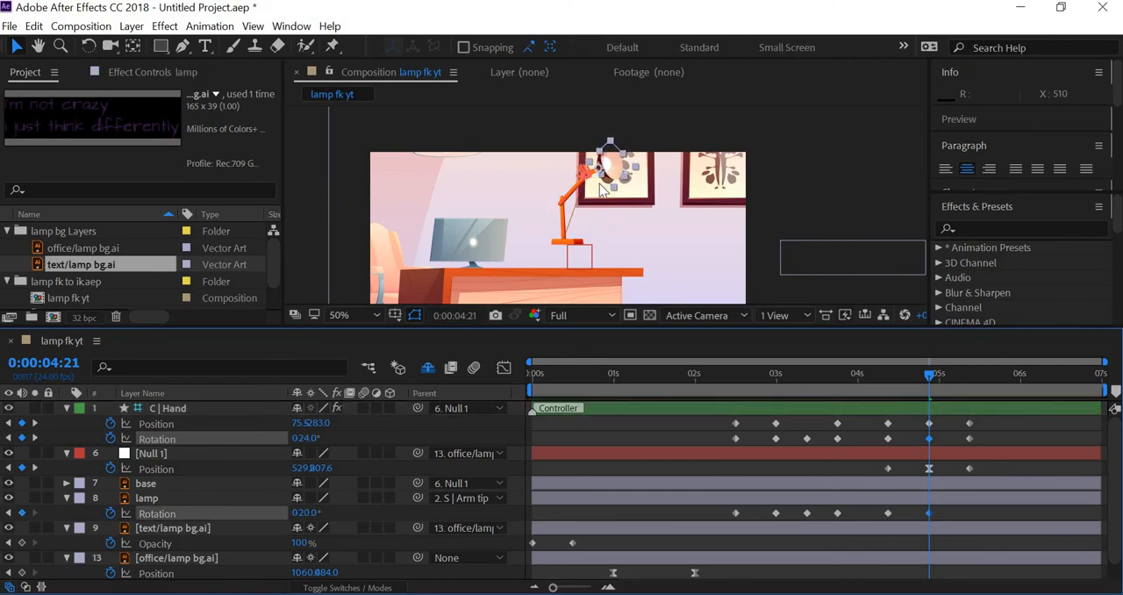
left_click_drag(587, 173, 590, 172)
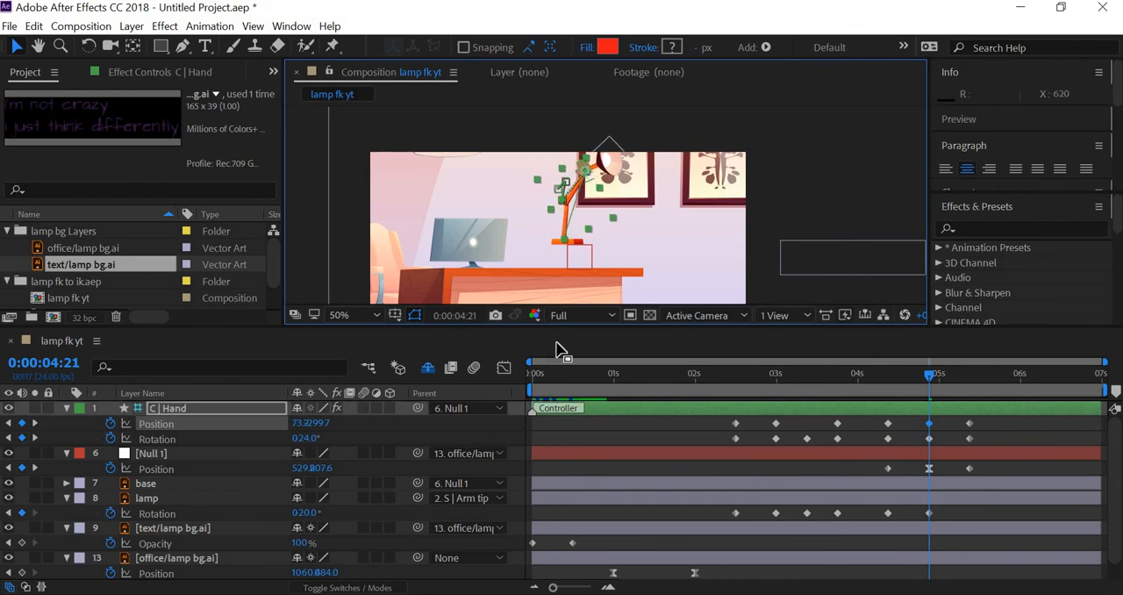
Key the base layer's Rotation at 0° at 0:00:04:09 and set it to -28° at 0:00:04:21
left_click(563, 244)
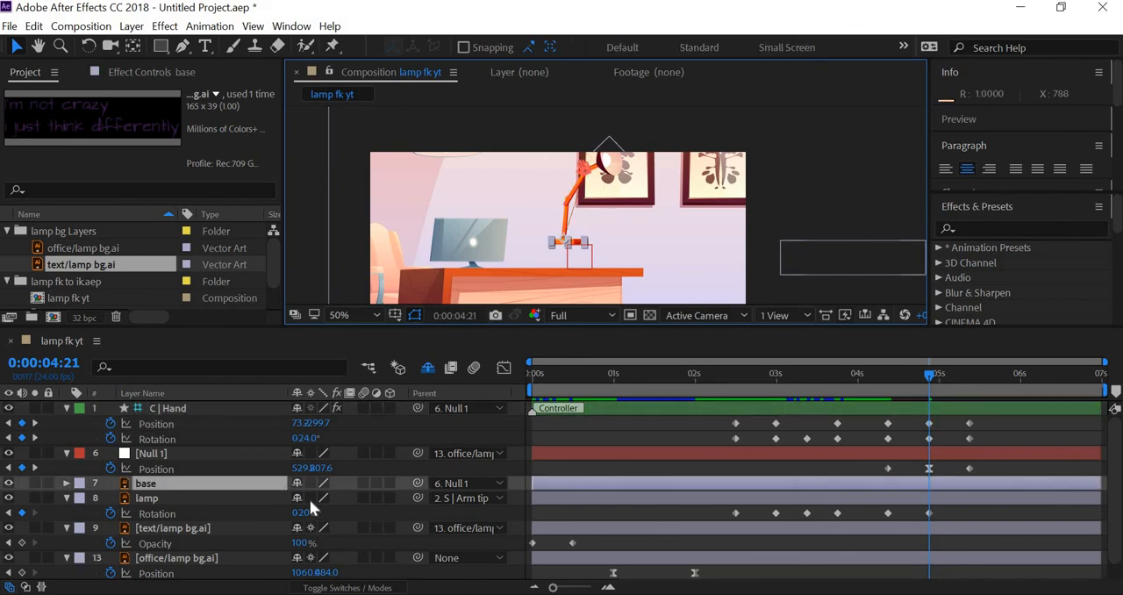
key("r")
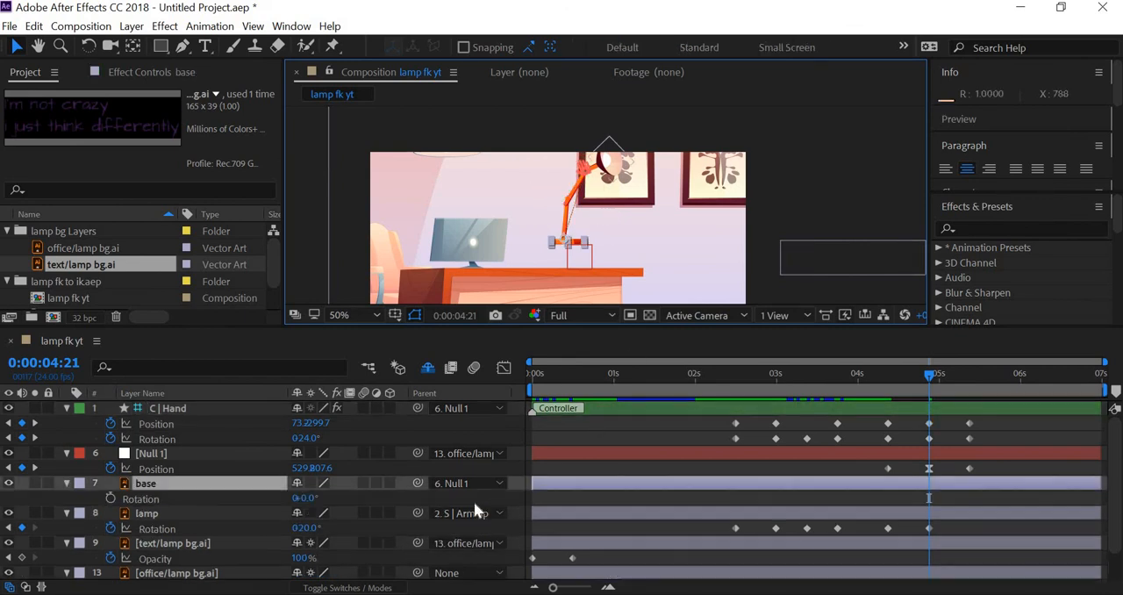
left_click(108, 498)
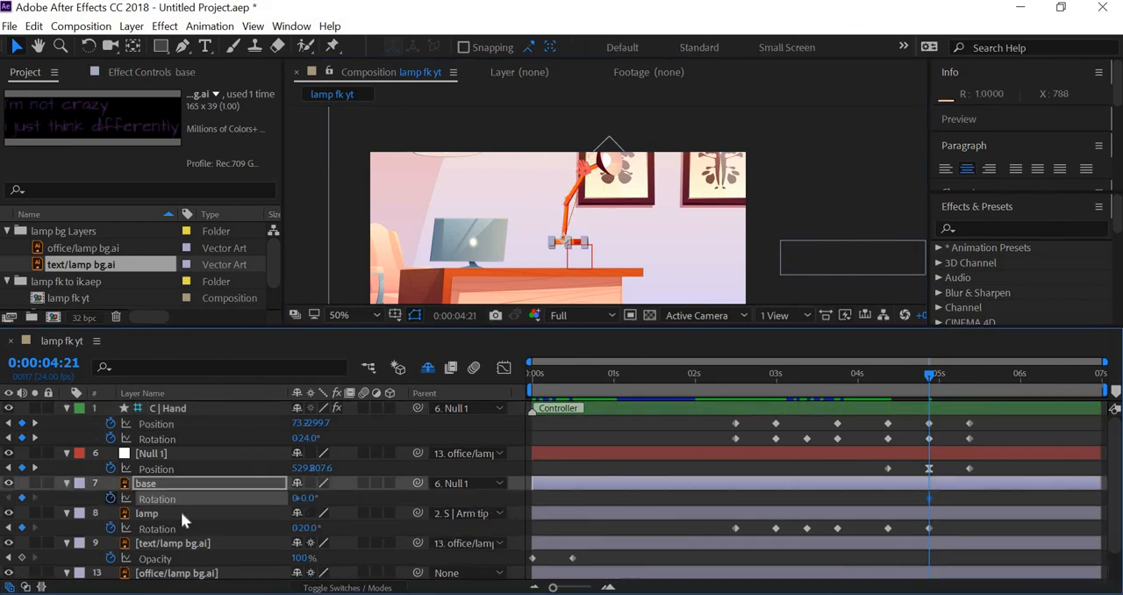
left_click(9, 468)
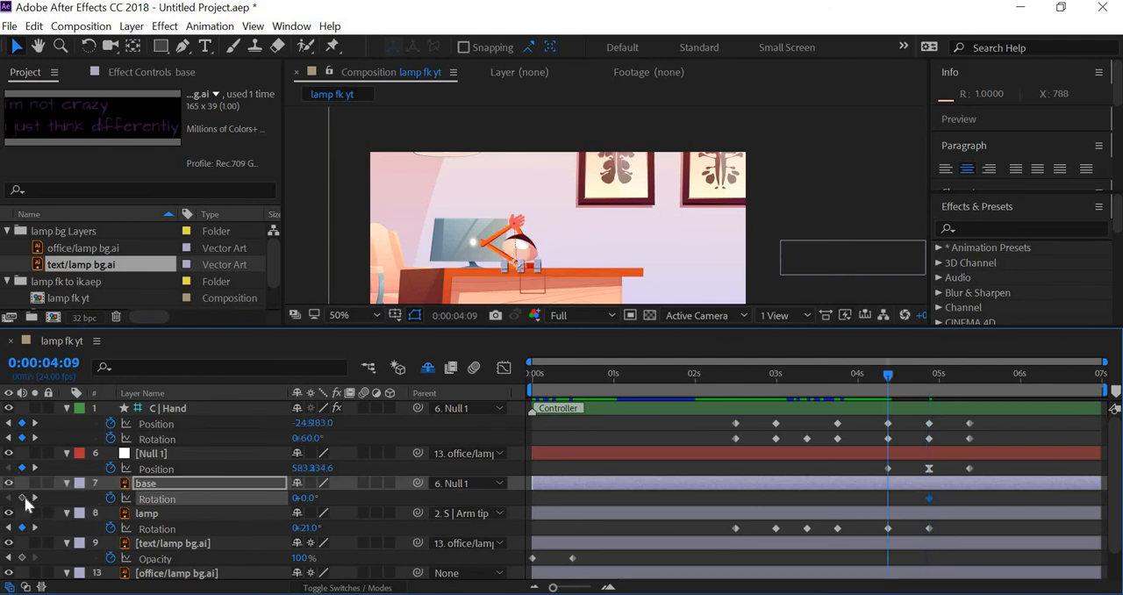
left_click(34, 497)
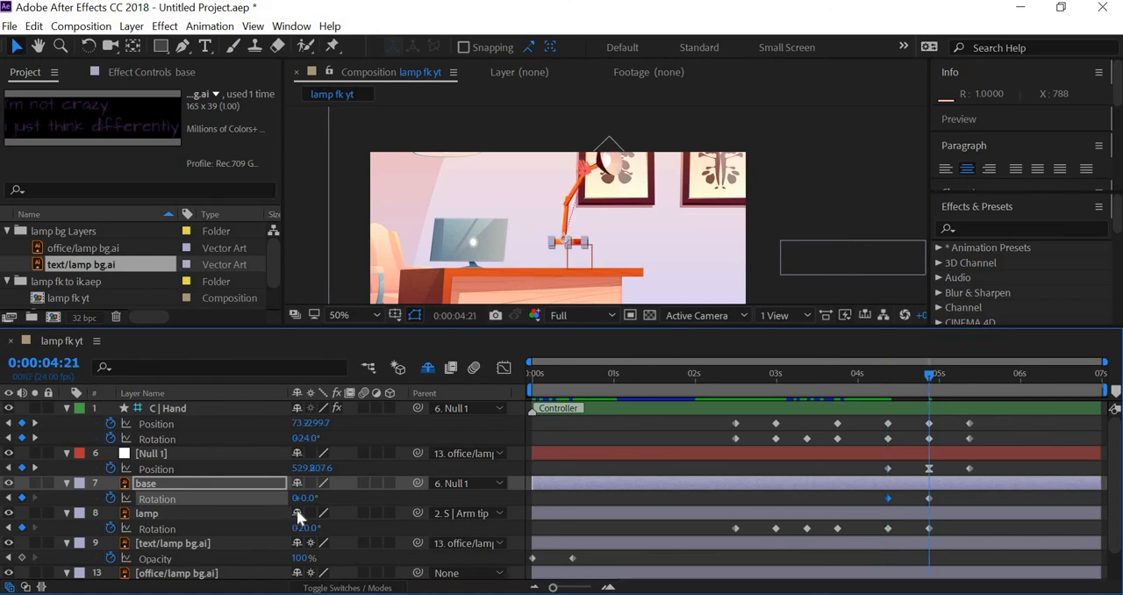
left_click_drag(296, 500, 320, 500)
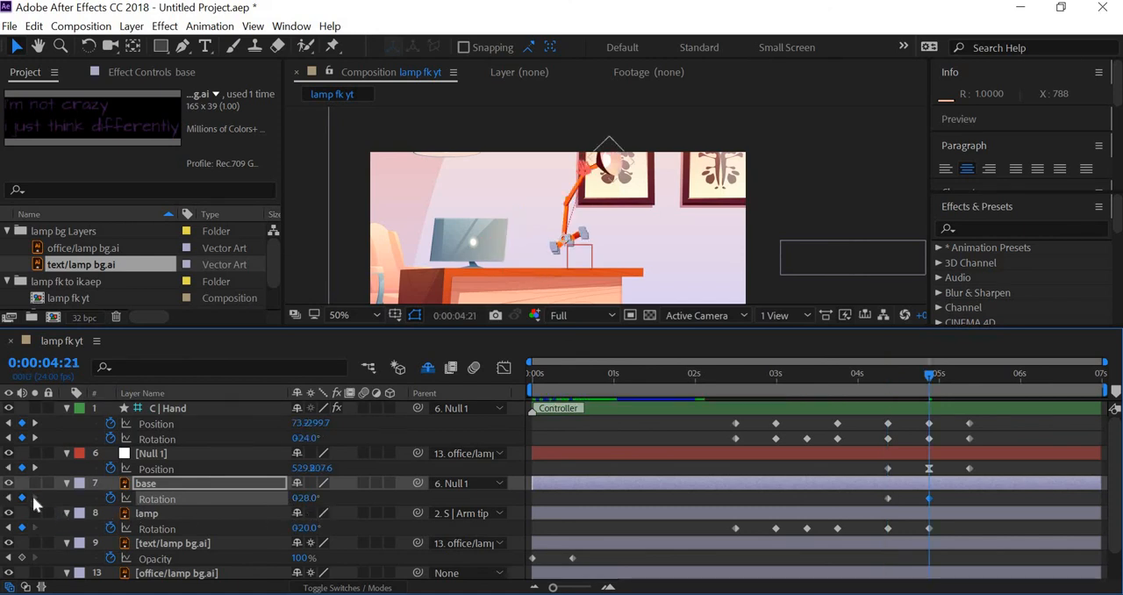
Copy the base layer's 0° Rotation keyframe from 0:00:04:09 to 0:00:05:09
left_click(36, 468)
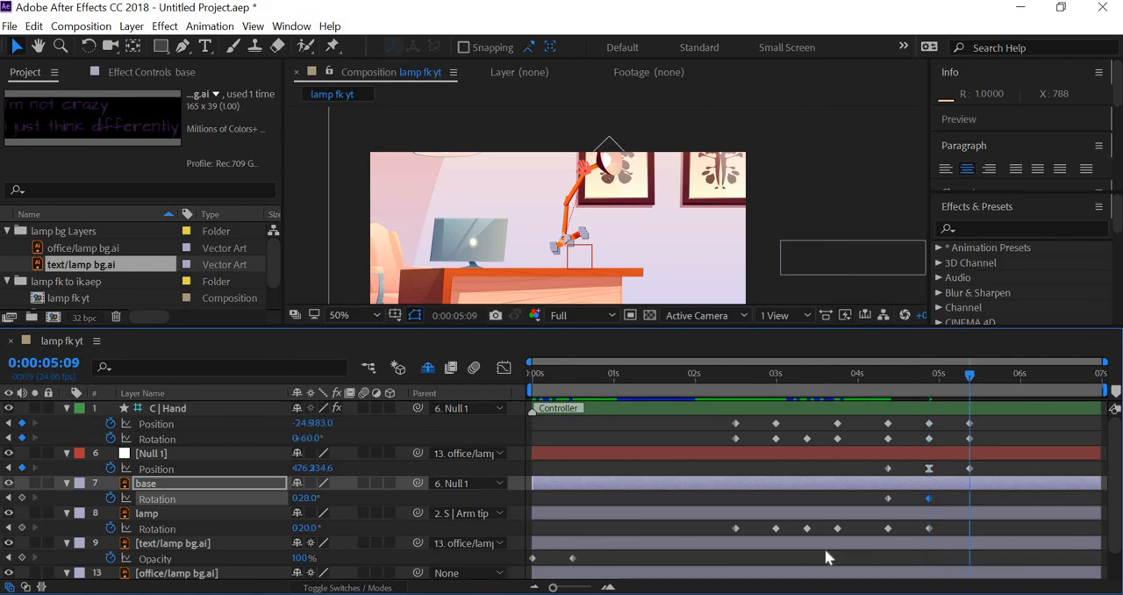
left_click_drag(907, 497, 871, 496)
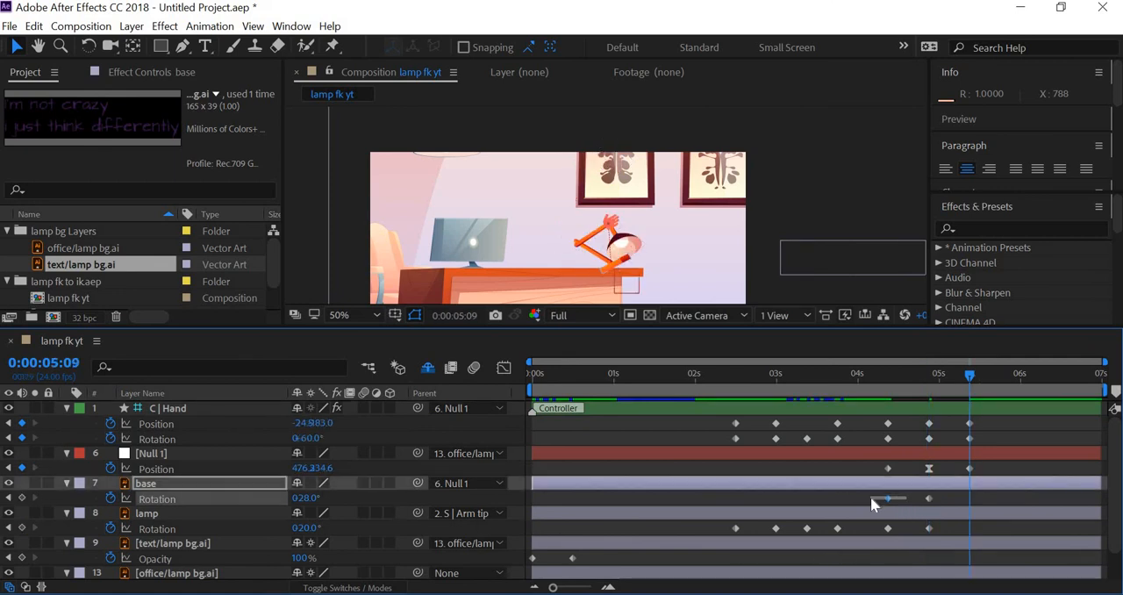
key("ctrl+c")
key("ctrl+v")
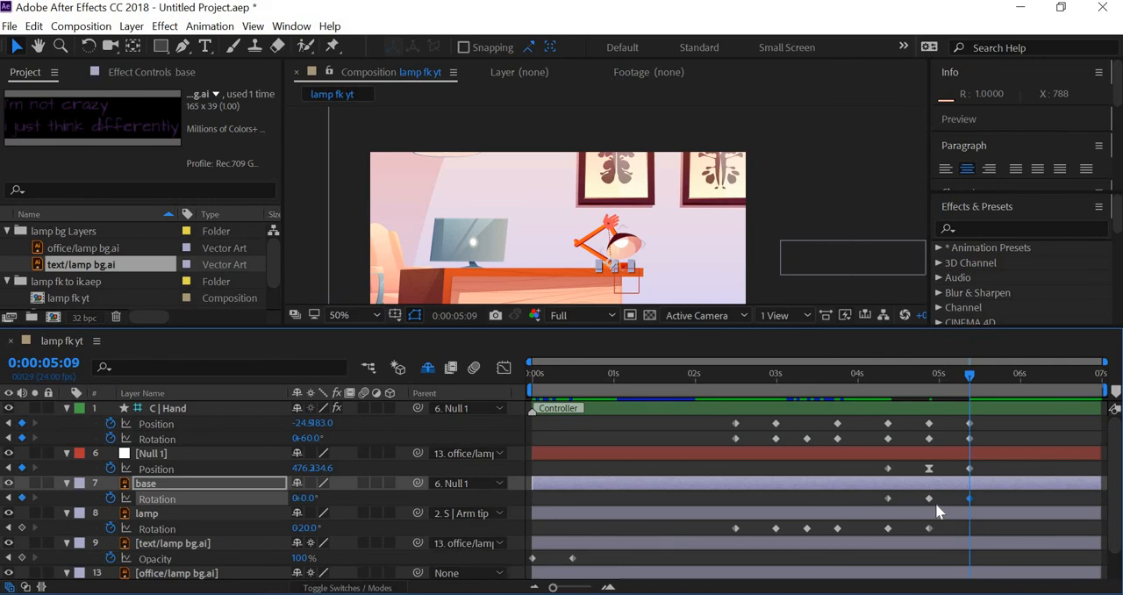
Apply Easy Ease to the base layer's Rotation keyframe at 0:00:04:21 and scrub through the jump
left_click(927, 497)
right_click(932, 500)
mouse_move(965, 488)
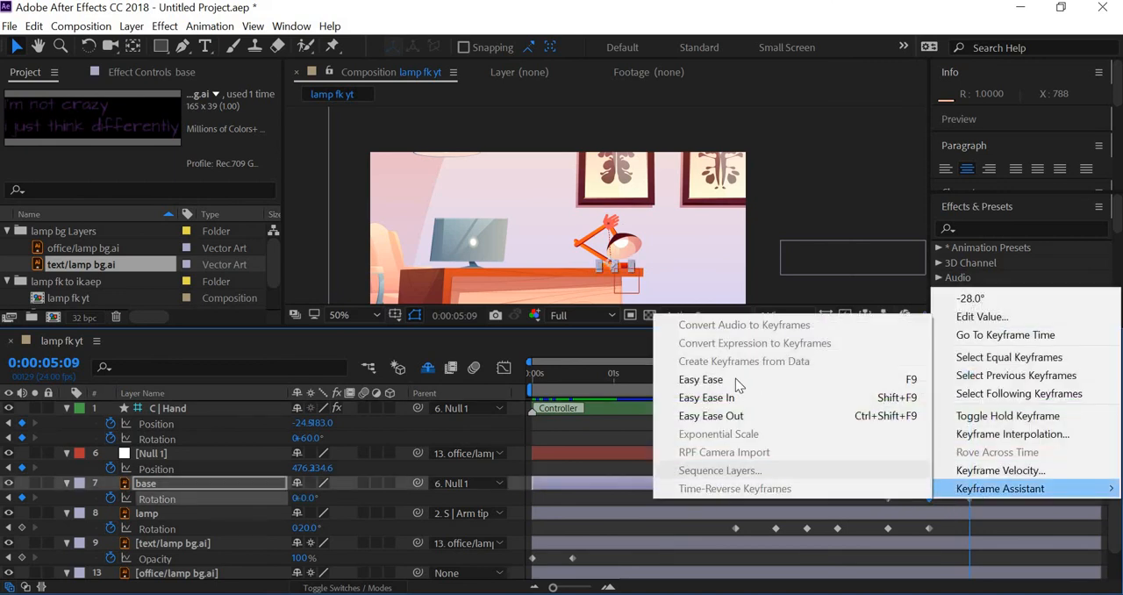
left_click(878, 380)
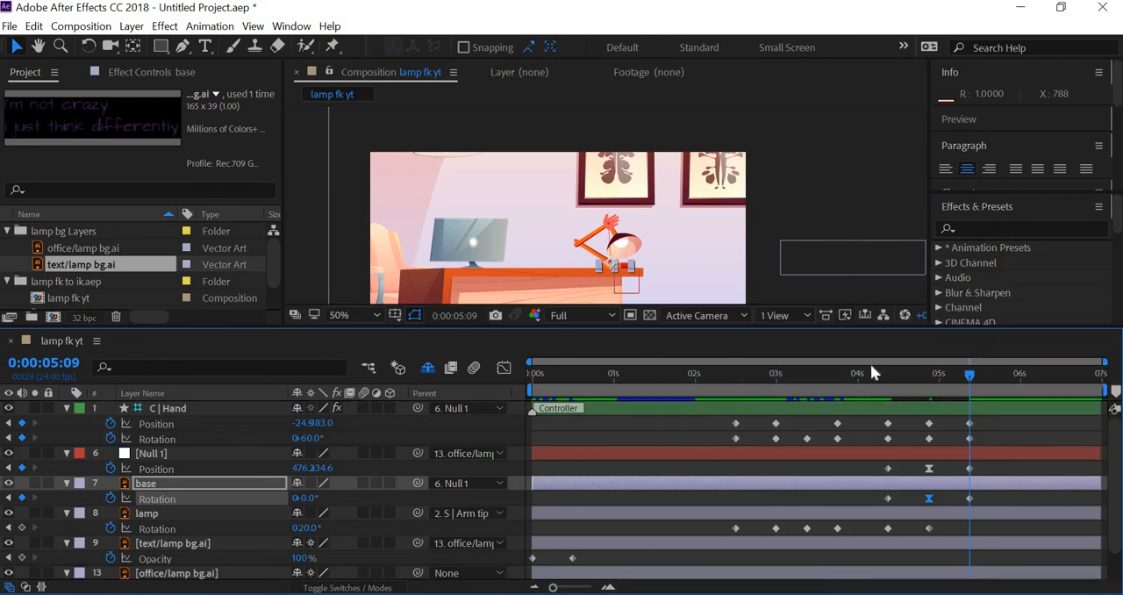
left_click_drag(850, 377, 970, 381)
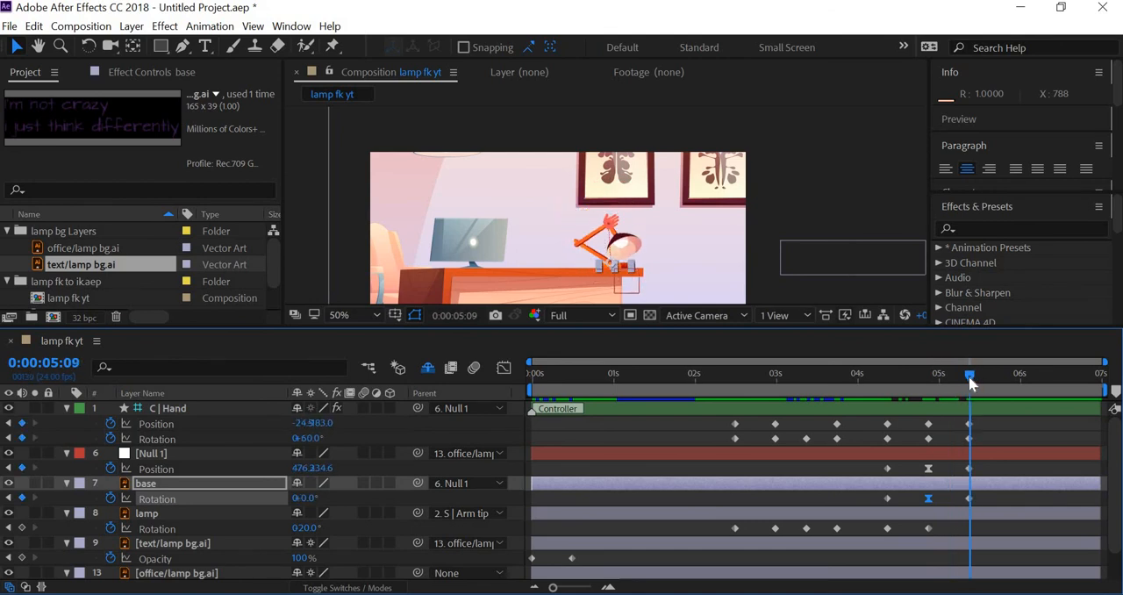
Preview the lamp's jump from 0:00:03:00 and scrub to 0:00:04:12 to check the takeoff
left_click_drag(884, 372, 777, 364)
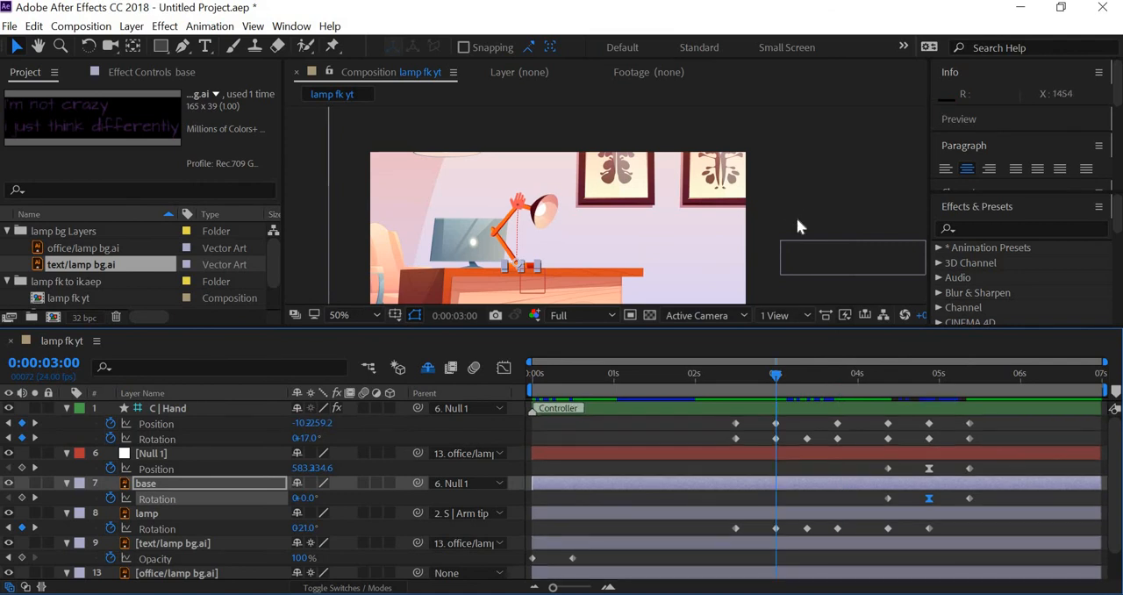
key("space")
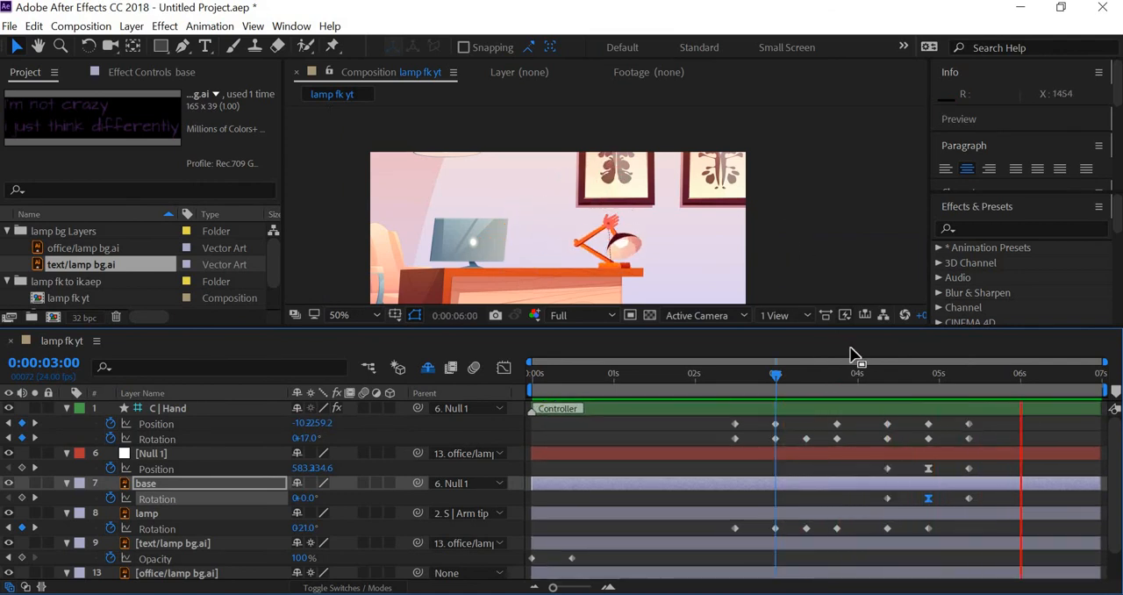
key("space")
left_click_drag(873, 374, 899, 376)
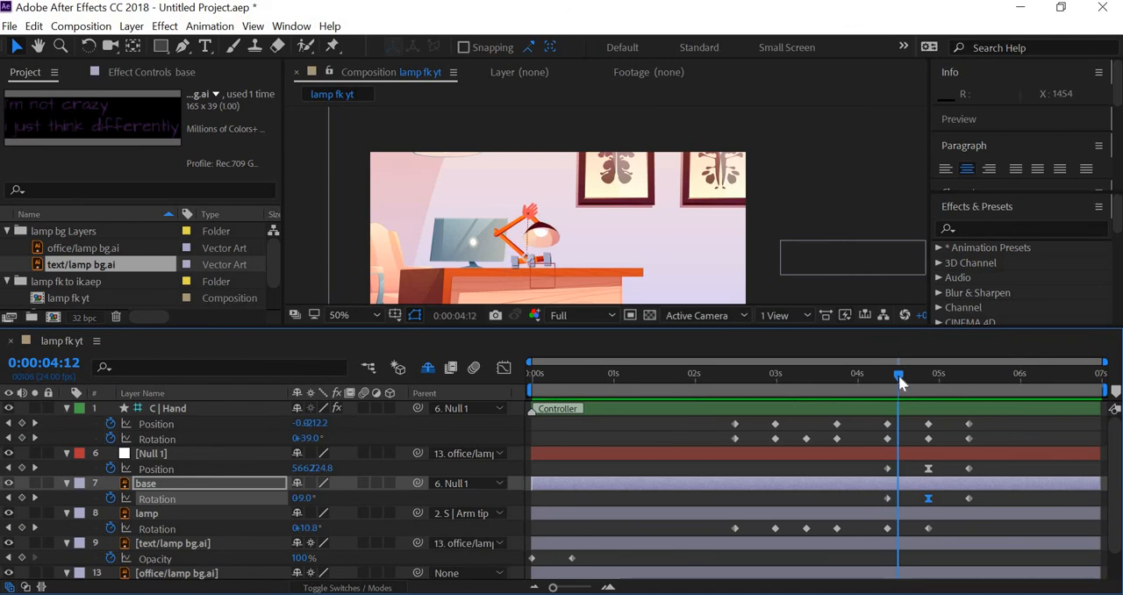
Apply Easy Ease to C | Hand's Position and Rotation keyframes at 0:00:04:21
left_click_drag(907, 417, 882, 451)
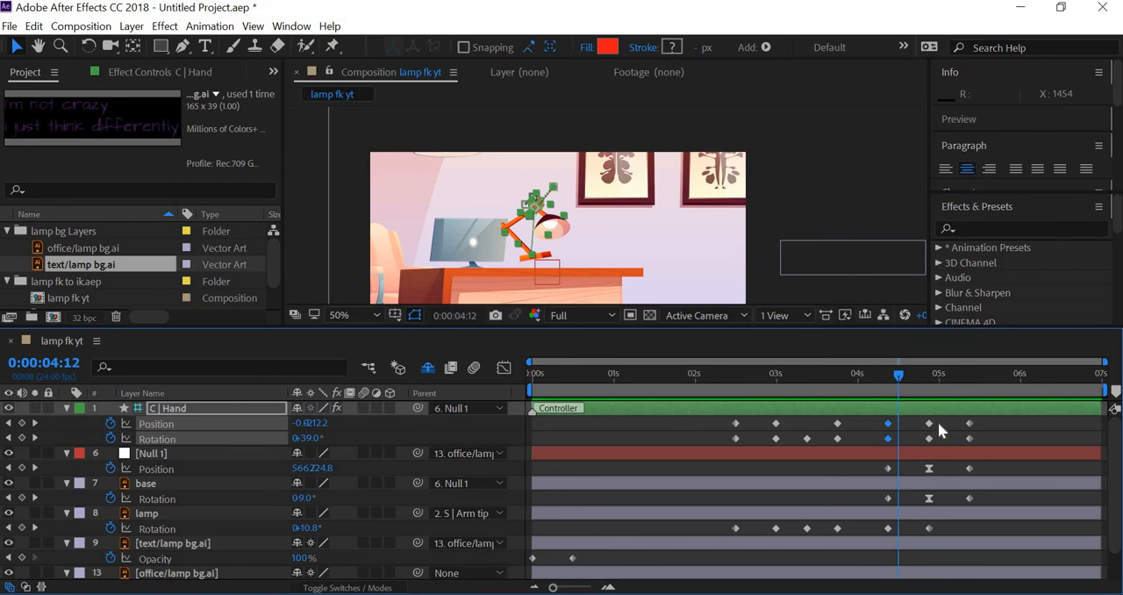
left_click_drag(943, 417, 919, 442)
right_click(927, 441)
mouse_move(1031, 434)
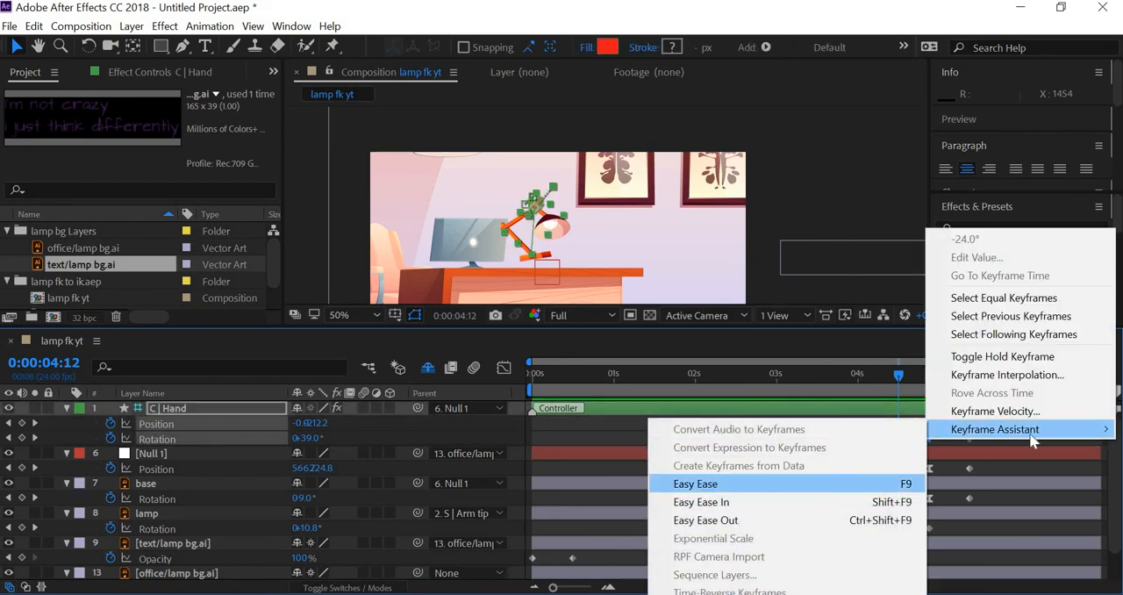
key("Return")
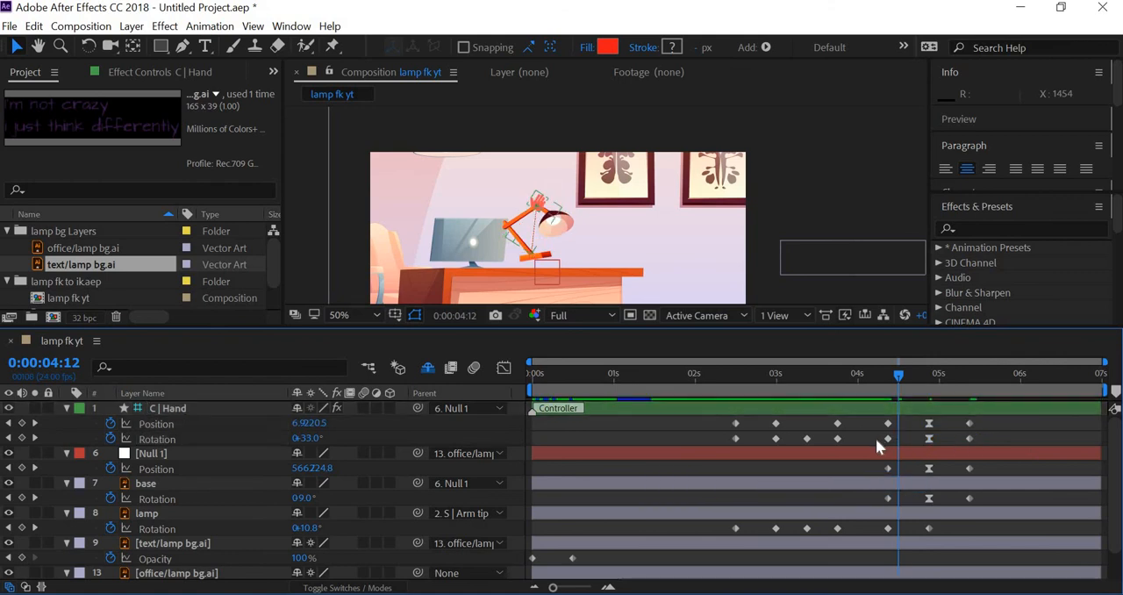
Move C | Hand's Position and Rotation keyframes from 0:00:04:09 to about 0:00:04:07, and those at 0:00:05:09 to about 0:00:05:16
mouse_move(875, 439)
left_mouse_down()
mouse_move(904, 420)
mouse_move(883, 438)
left_mouse_up()
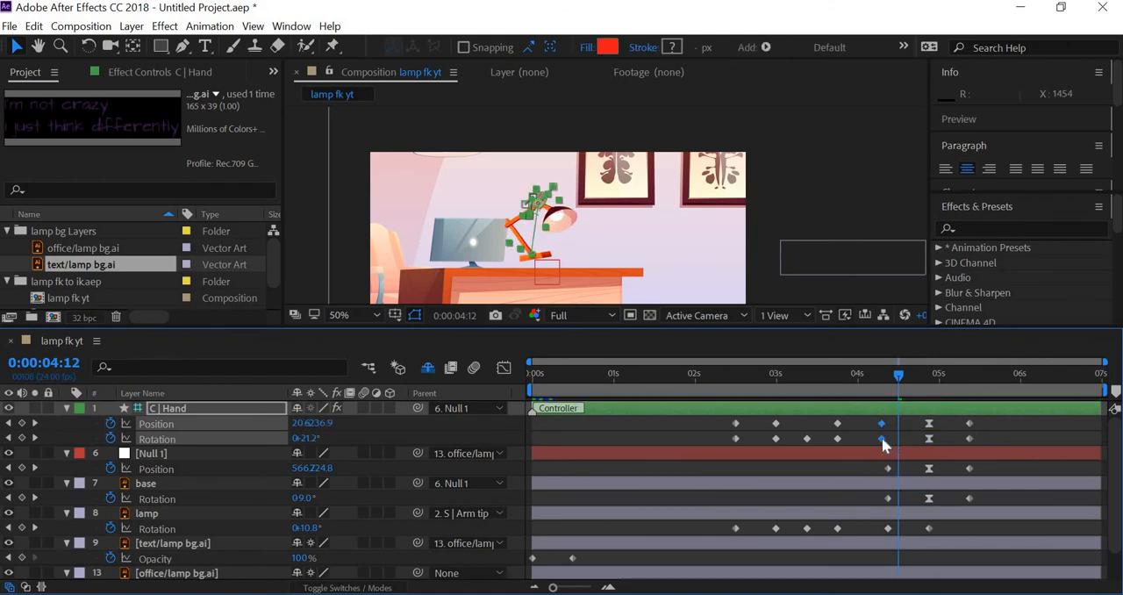
left_click(866, 374)
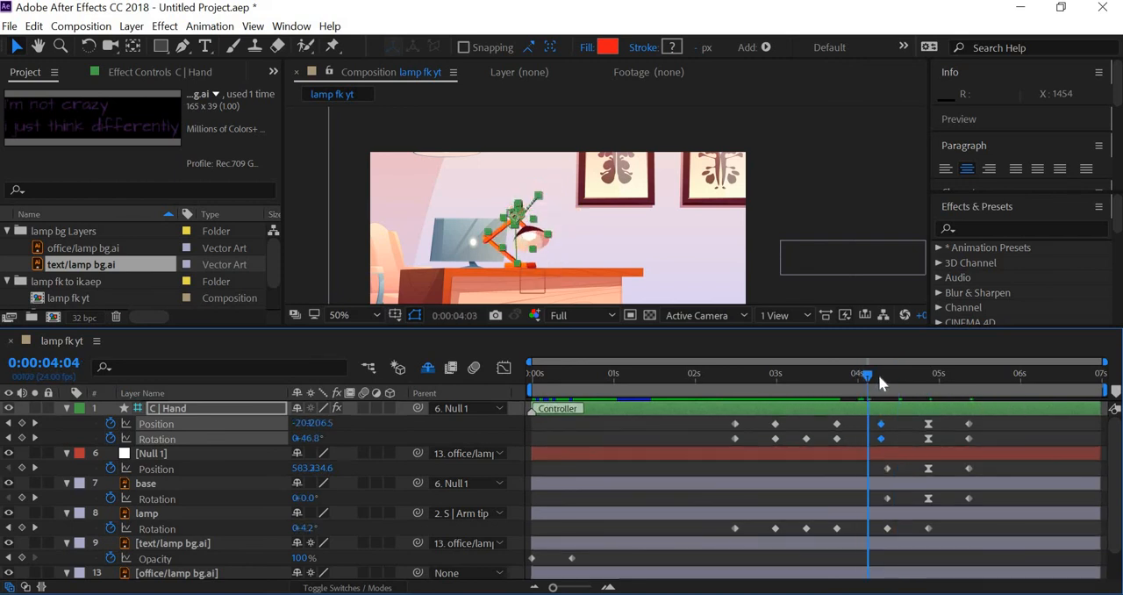
left_click_drag(878, 375, 1006, 449)
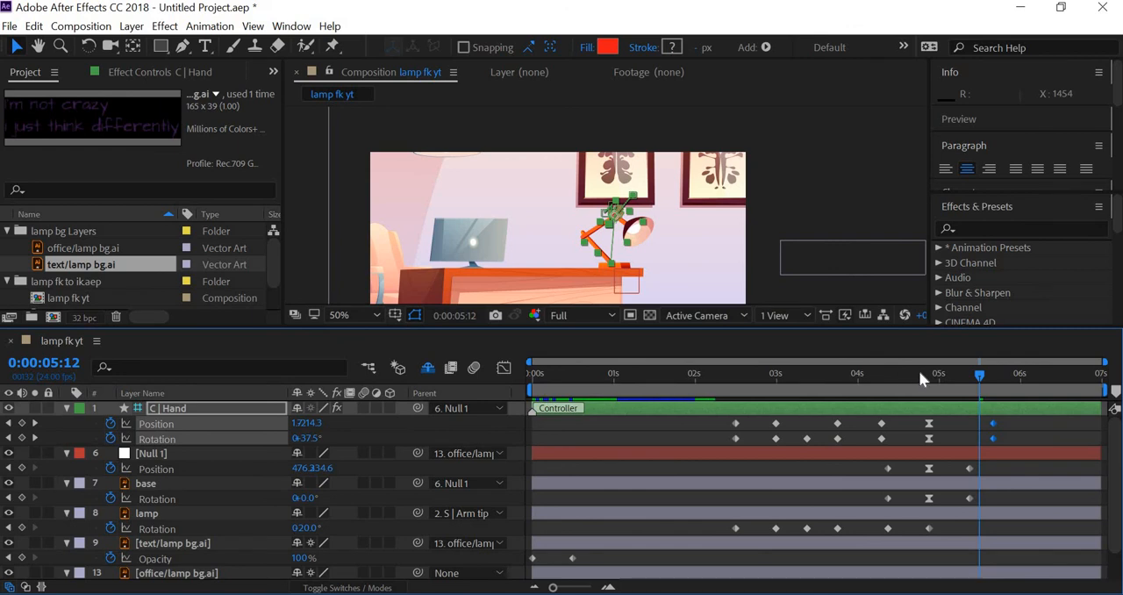
Move C | Hand's eased Position and Rotation keyframes from 0:00:04:21 to about 0:00:05:02
left_click_drag(921, 372, 957, 377)
left_click(924, 449)
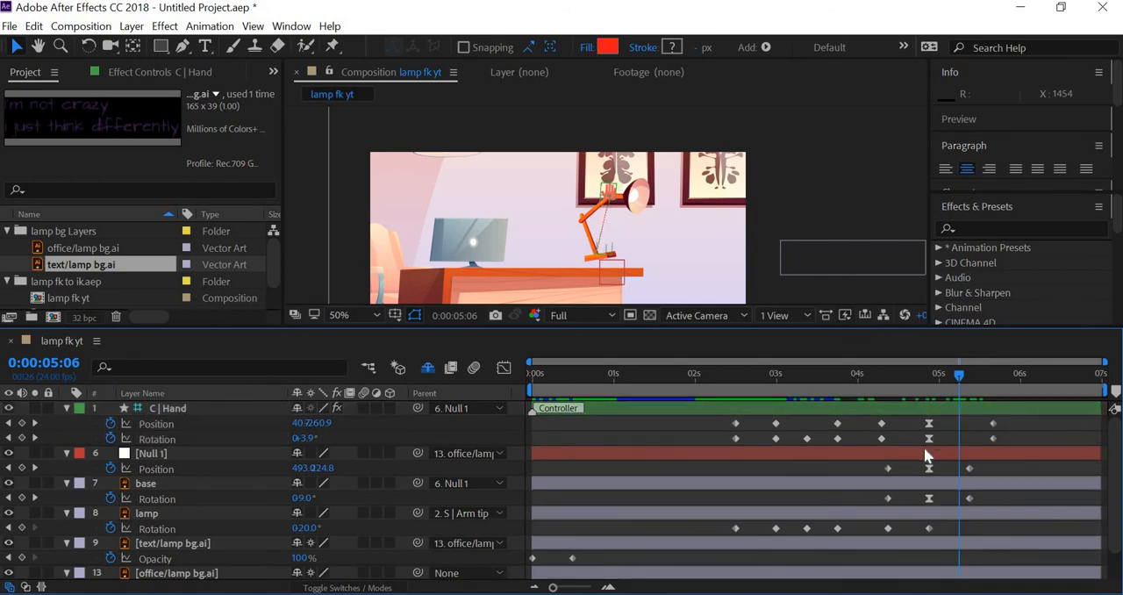
left_click_drag(924, 447, 950, 444)
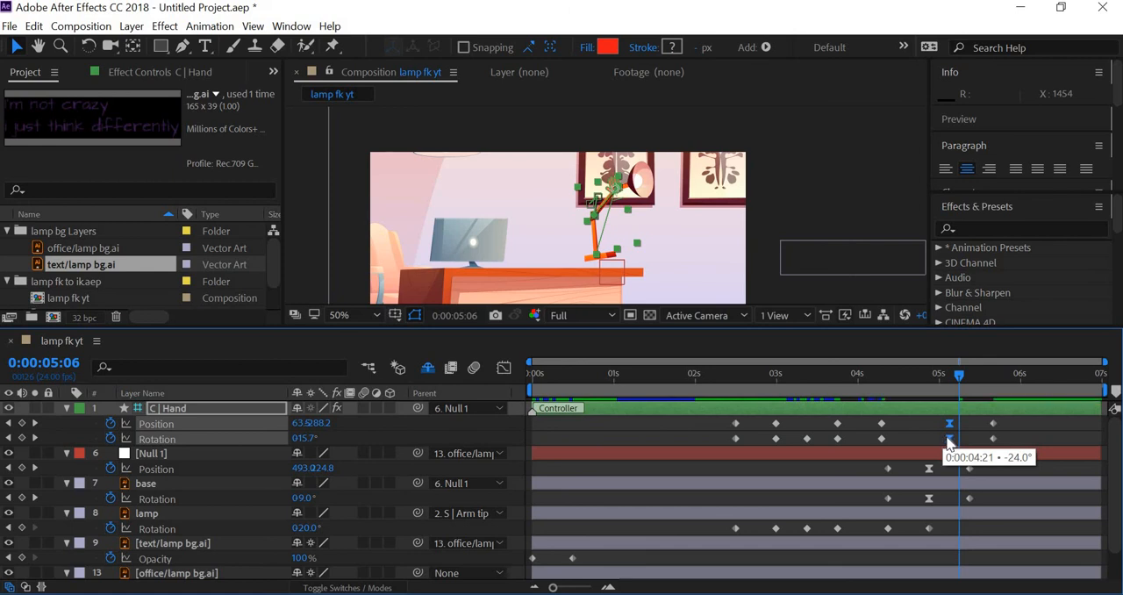
left_click_drag(946, 438, 946, 438)
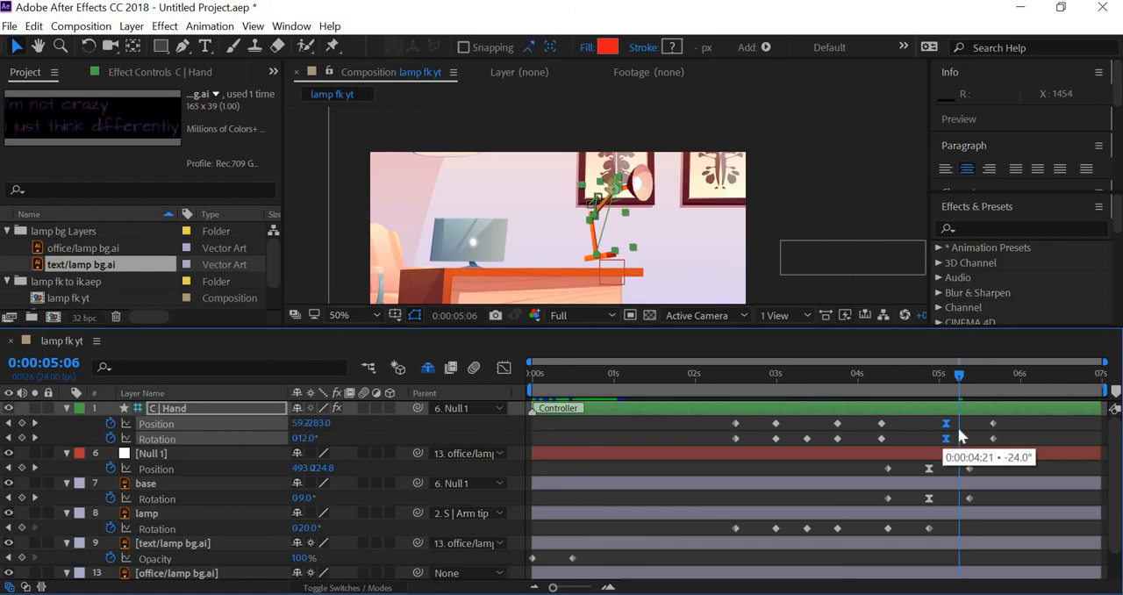
Preview the retimed lamp jump from 0:00:03:19, and replay the landing from mid-jump
left_click(840, 375)
left_click(812, 194)
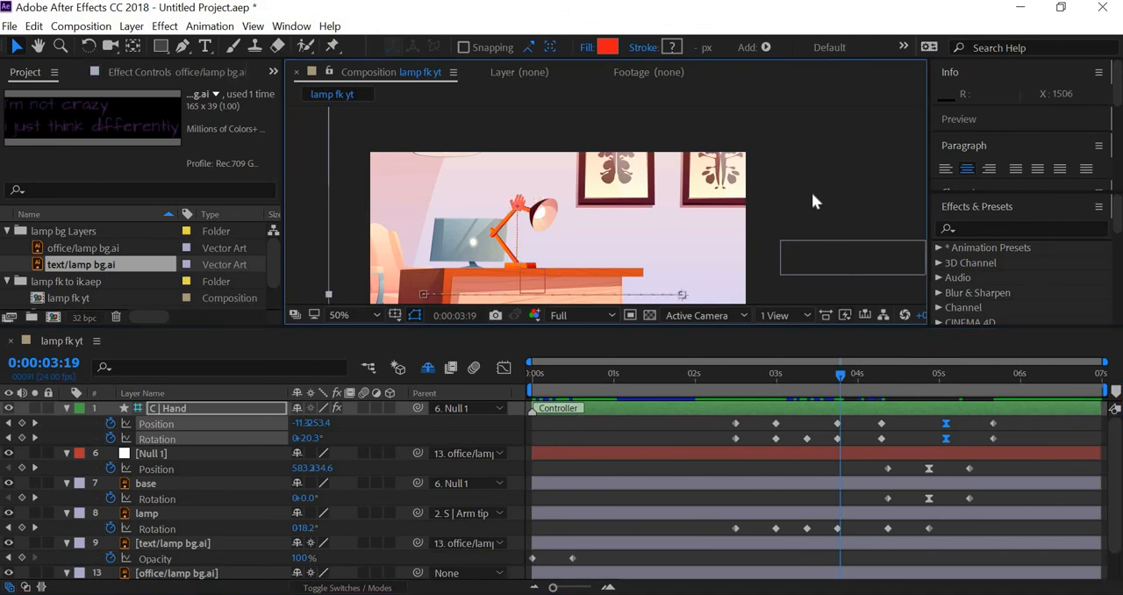
key("space")
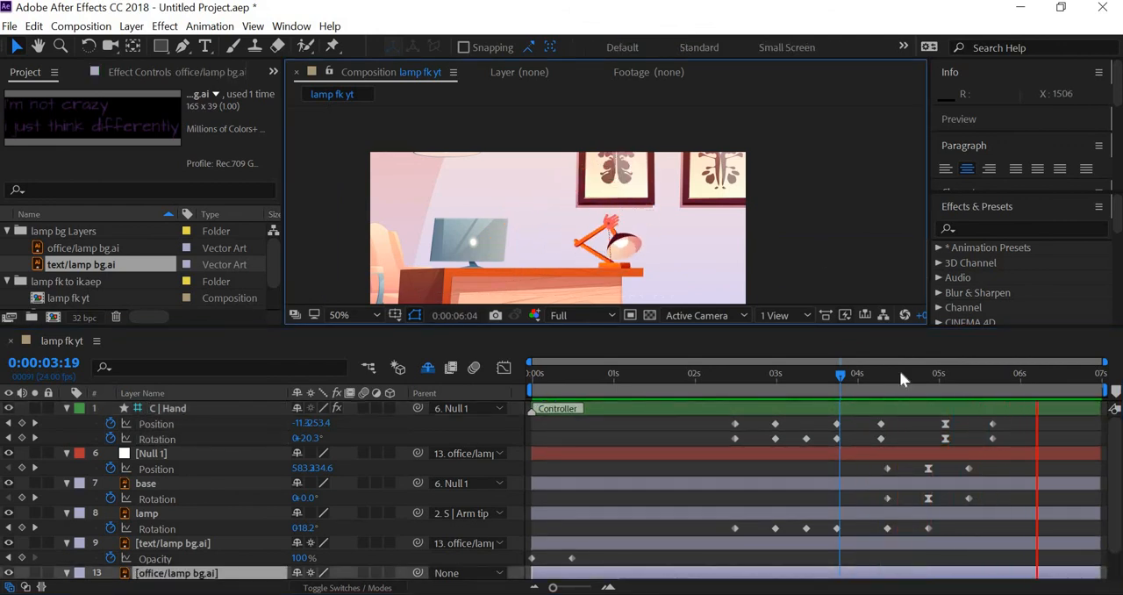
key("space")
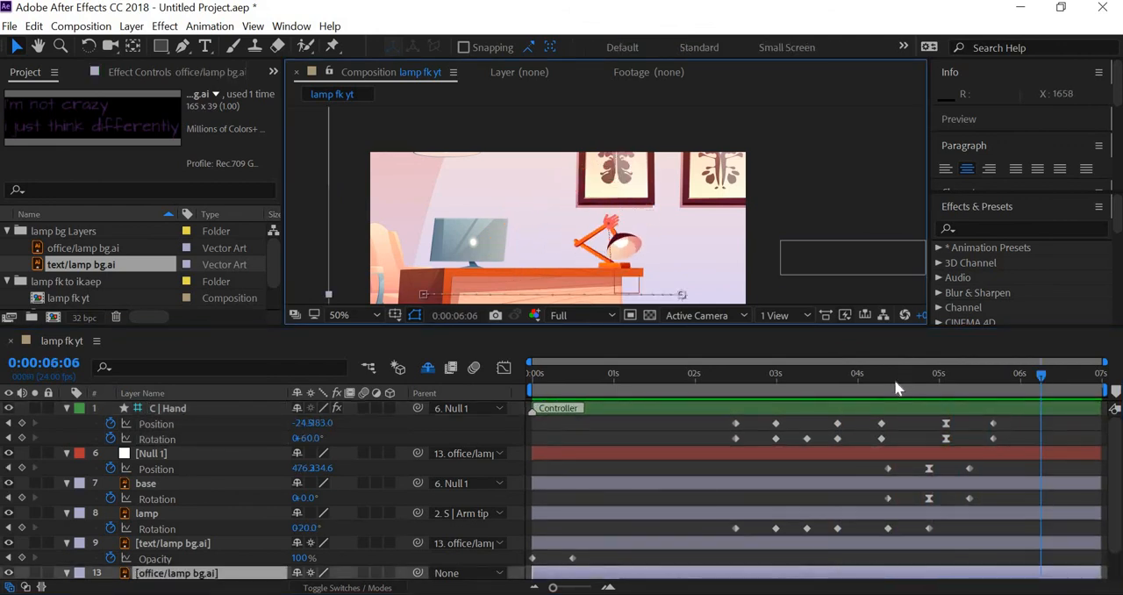
left_click(916, 372)
key("space")
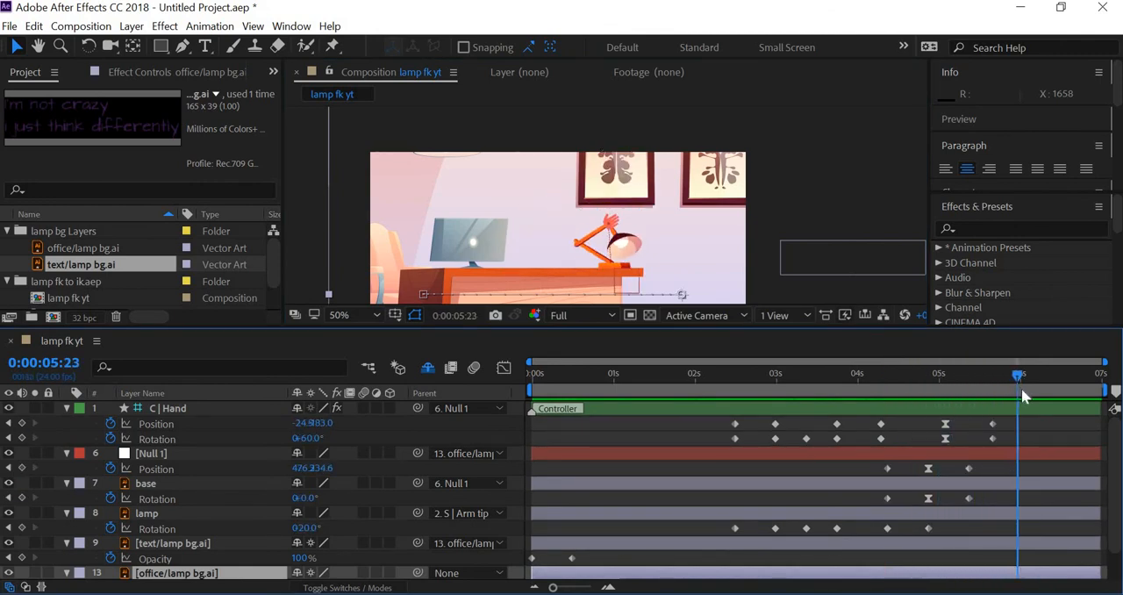
Copy C | Hand's first Position and Rotation keyframes to 0:00:06:00
left_click(779, 374)
left_click_drag(779, 375, 1011, 392)
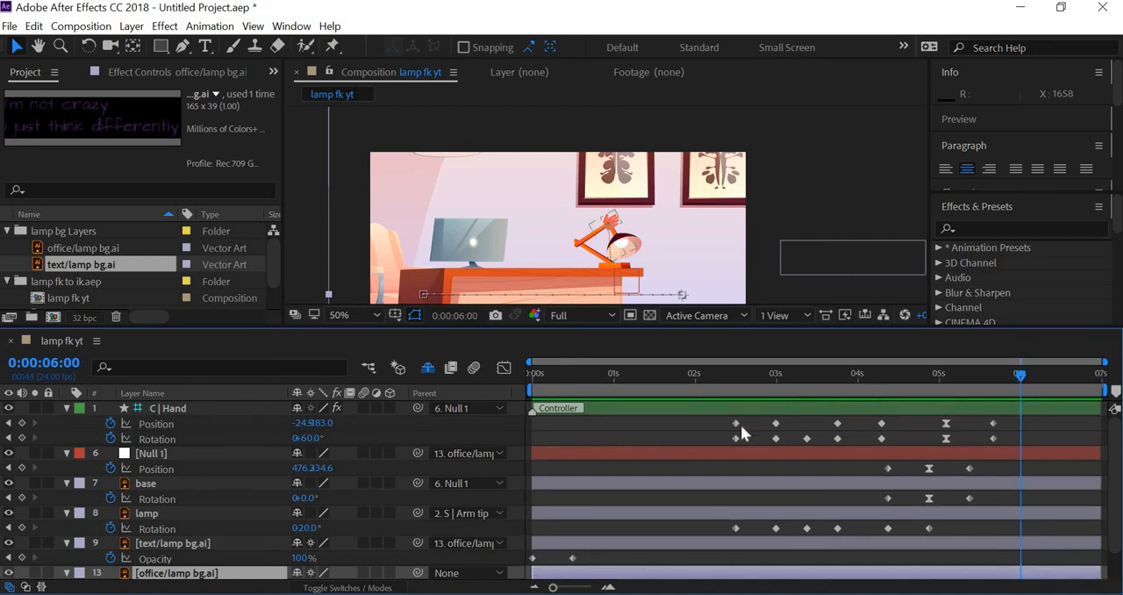
left_click_drag(741, 425, 712, 438)
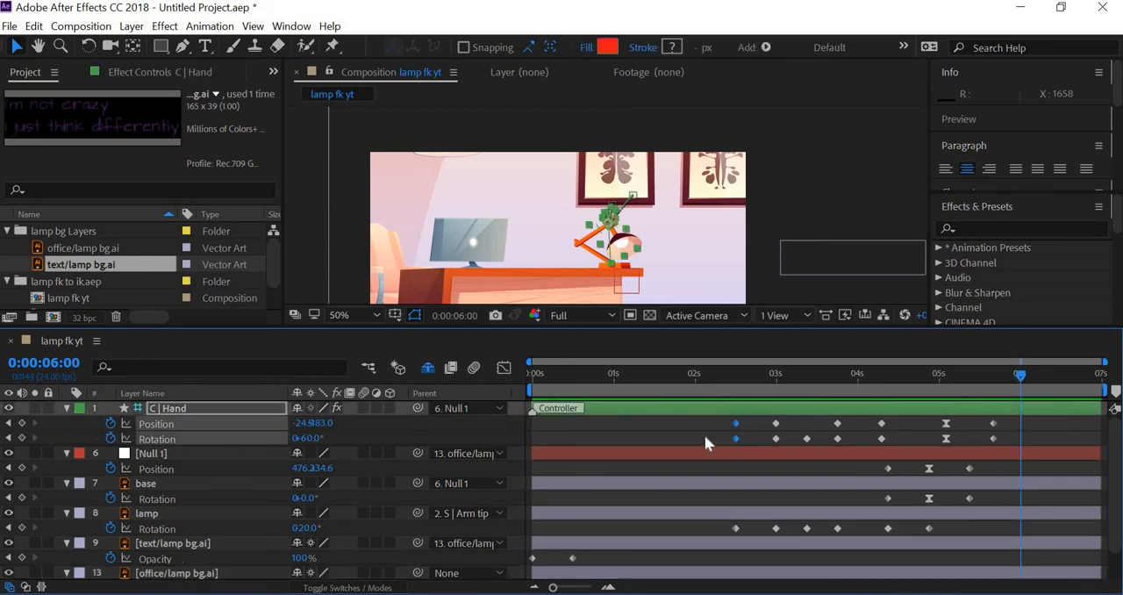
key("ctrl+c")
key("ctrl+v")
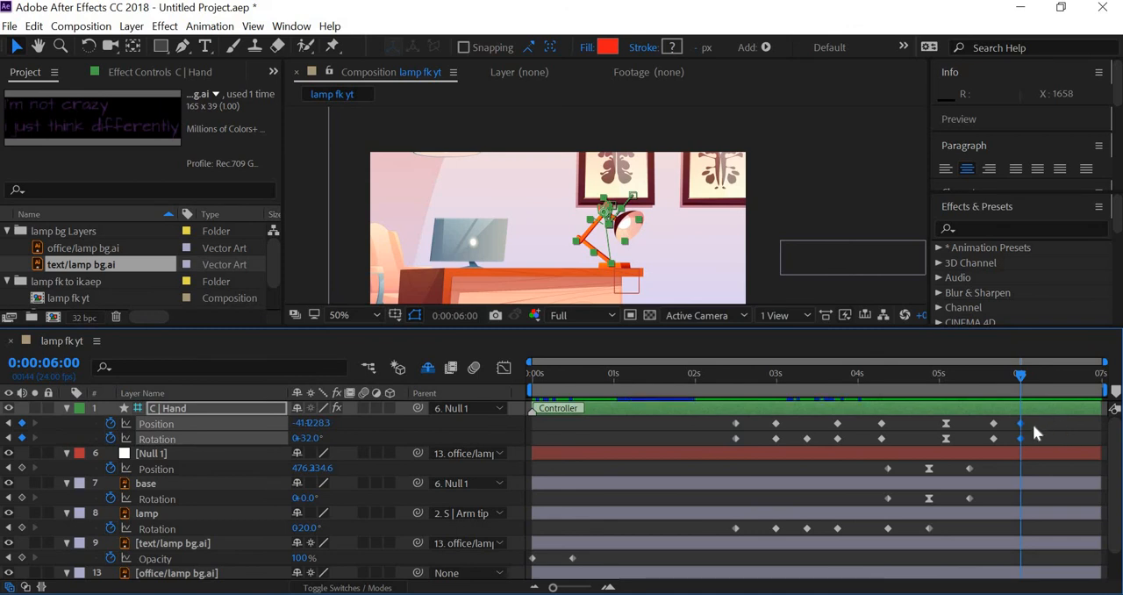
Apply Easy Ease to C | Hand's Position and Rotation keyframes at 0:00:06:00
left_click_drag(1013, 421, 1028, 438)
right_click(1023, 436)
mouse_move(1025, 426)
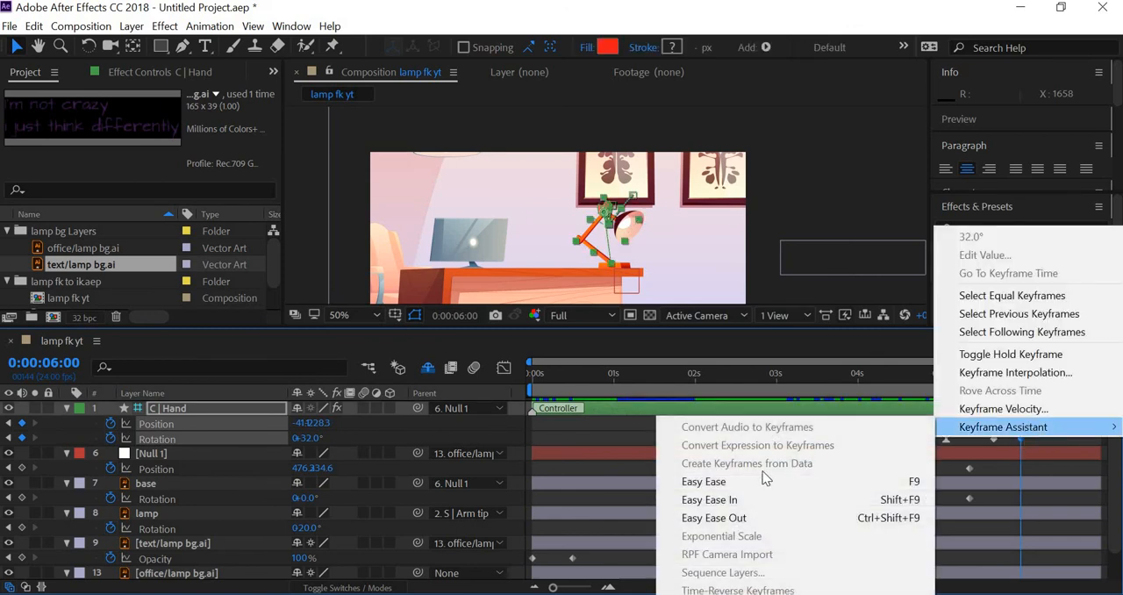
left_click(757, 482)
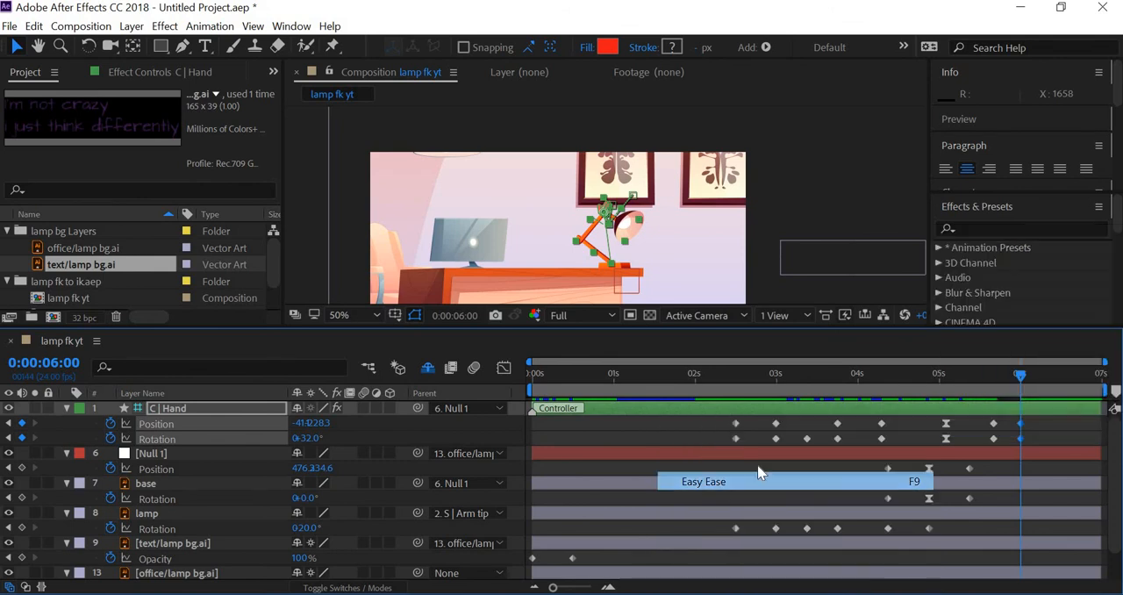
Preview the lamp animation from 0:00:02:11 and examine the whole scene around the composition frame
left_click(732, 374)
left_click(779, 198)
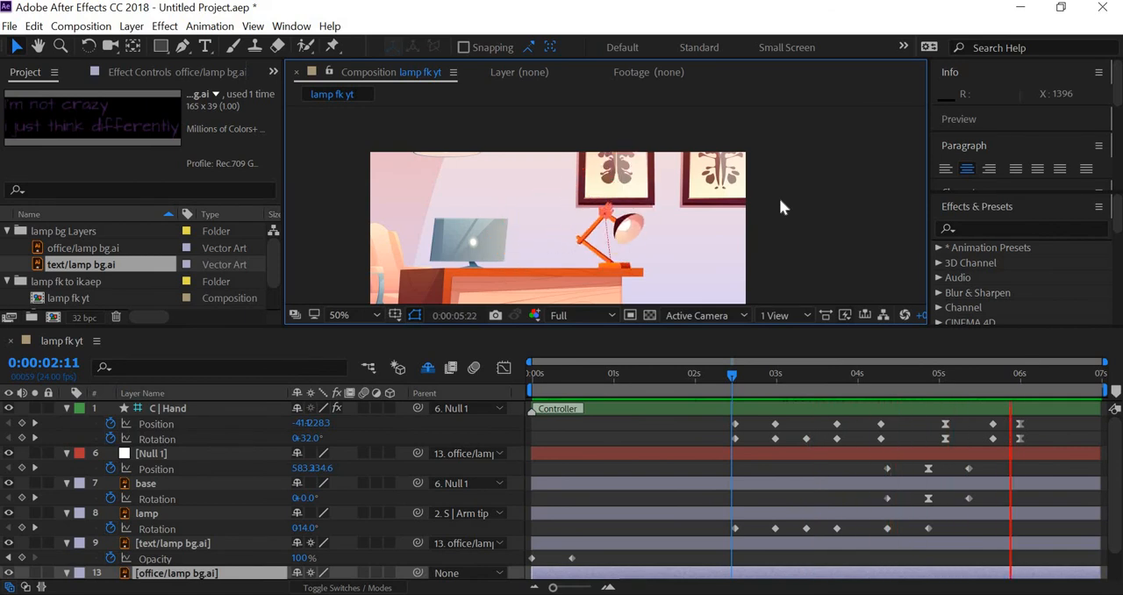
key("space")
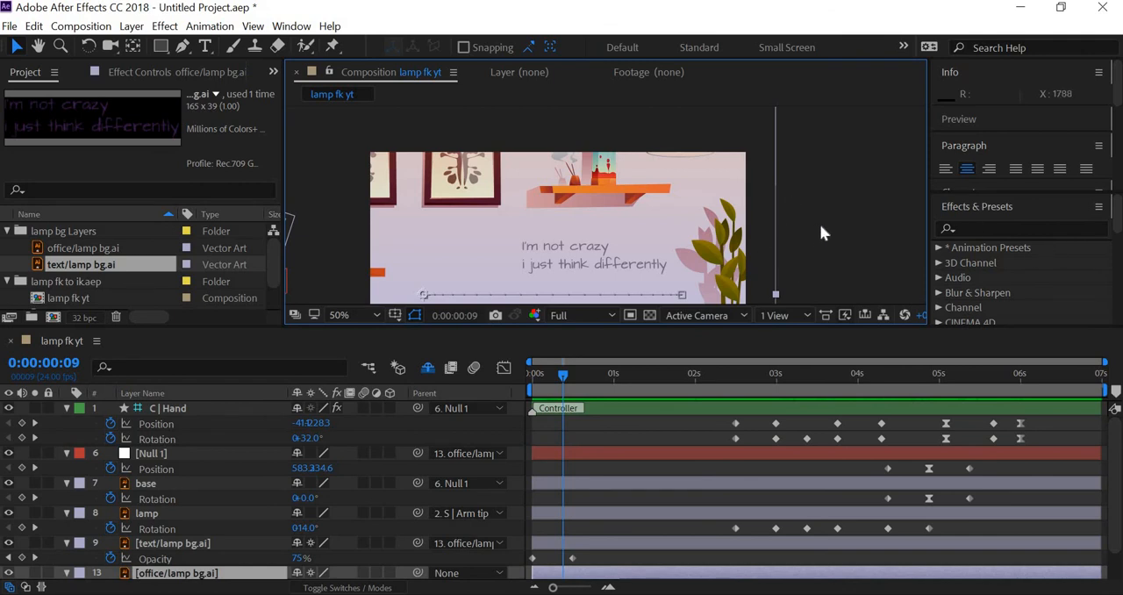
key("comma")
key("comma")
key("comma")
key("comma")
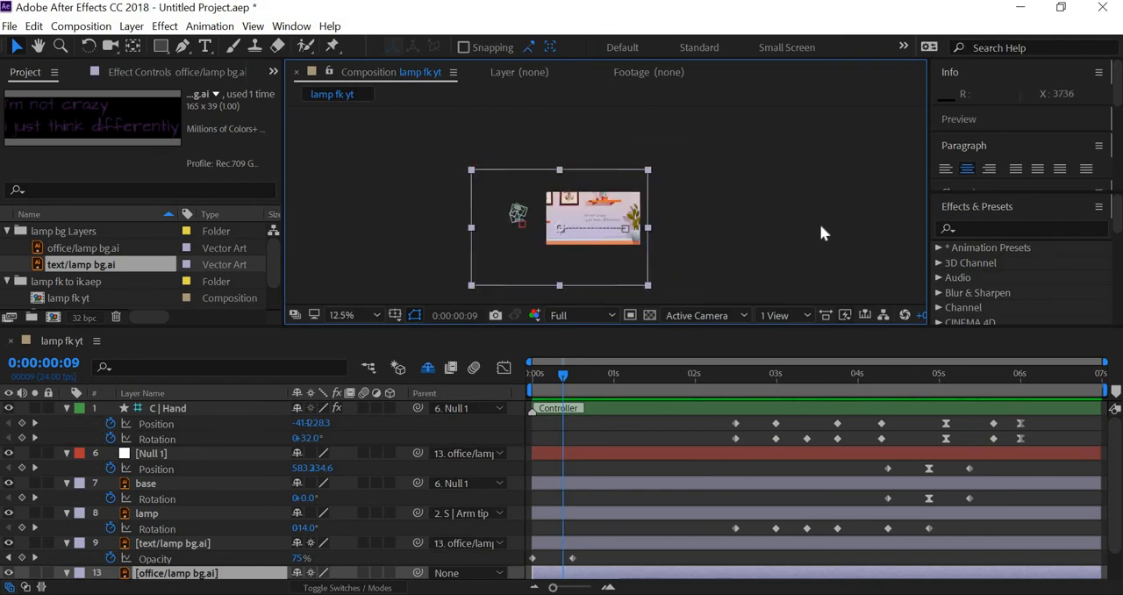